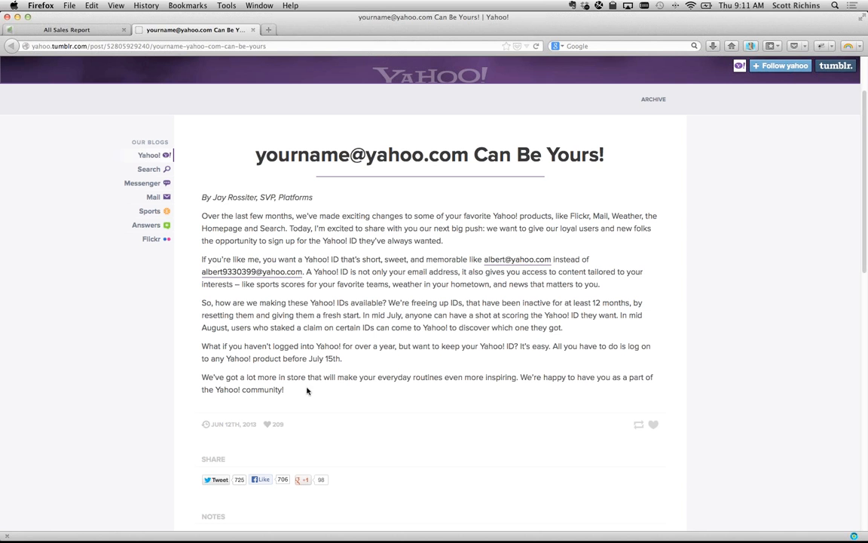
- Highlight the July 15th date and the short Yahoo address example in the second paragraph
drag(308, 358, 359, 361)
drag(477, 259, 561, 260)
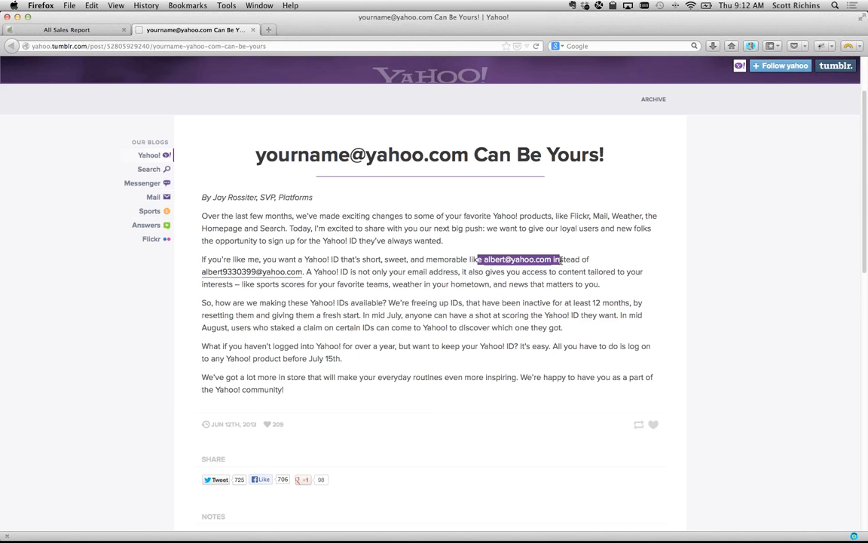
- Highlight 'freeing up IDs' and 'inactive for at least 12 months' in the third paragraph
click(410, 303)
drag(405, 302, 468, 302)
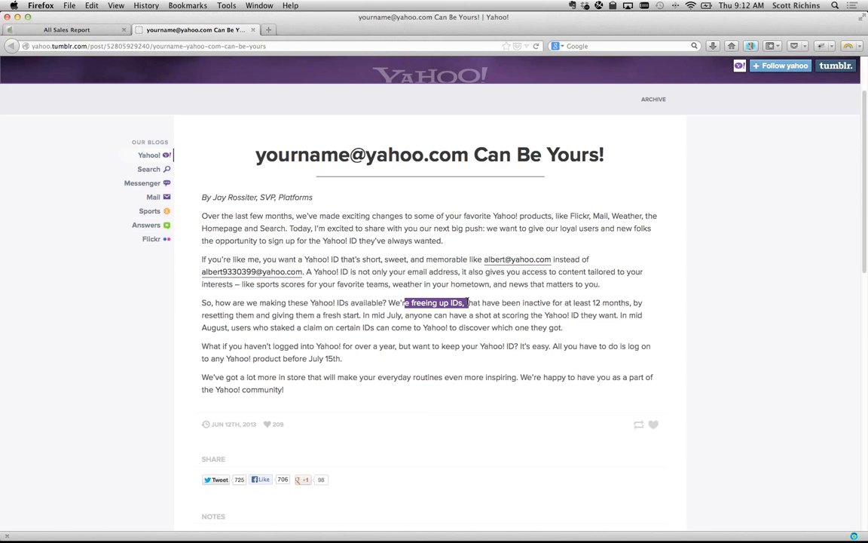
drag(521, 302, 621, 311)
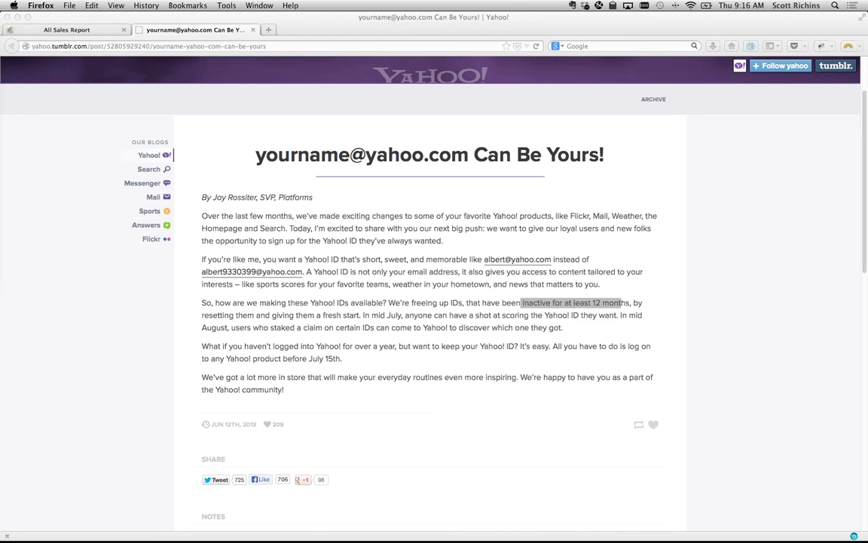
- Return to the Yahoo post, briefly highlight the July 15th deadline, then show all windows in Mission Control
key(ctrl+alt+shift+Up)
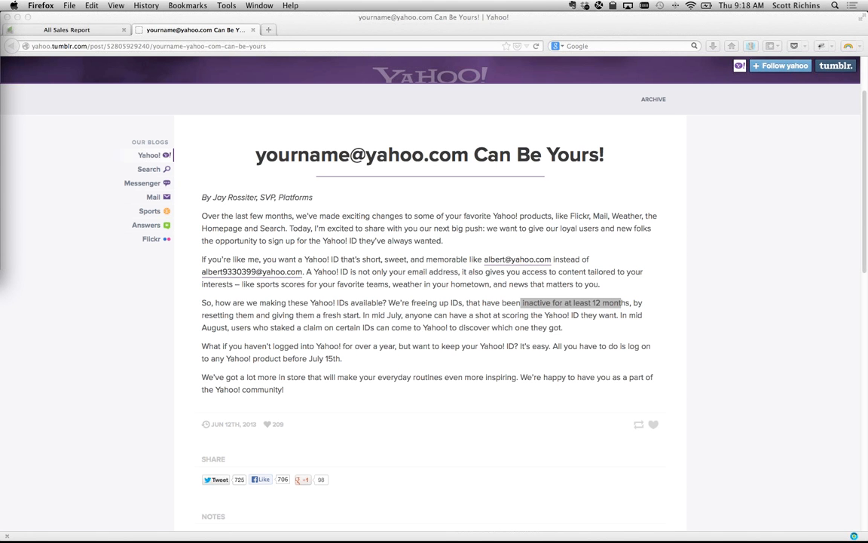
click(318, 355)
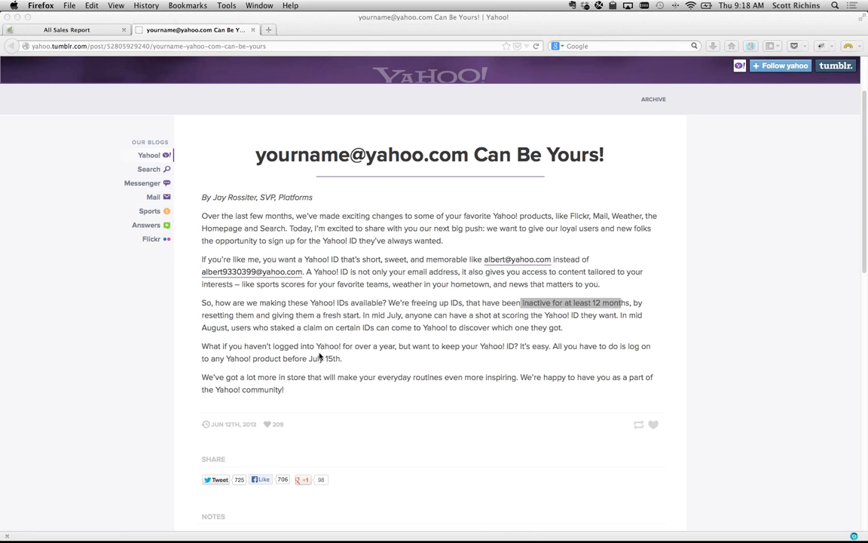
drag(310, 358, 342, 362)
click(342, 363)
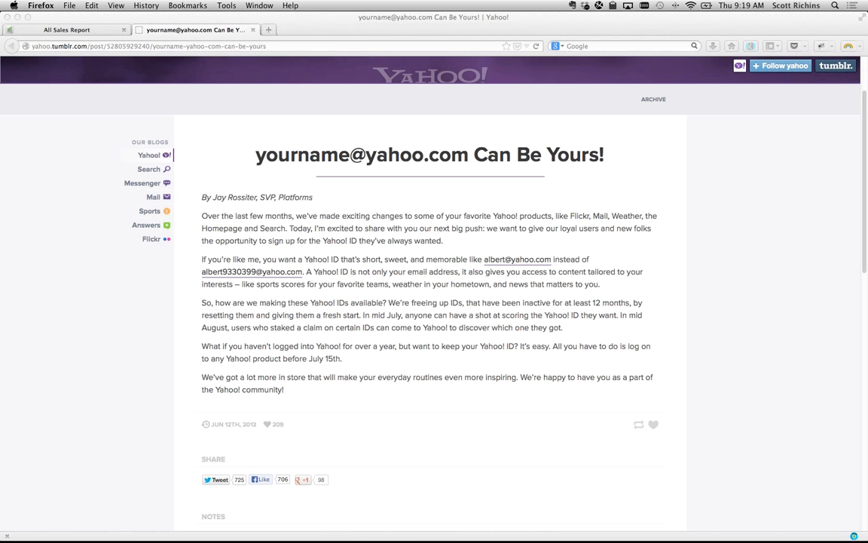
key(ctrl+Up)
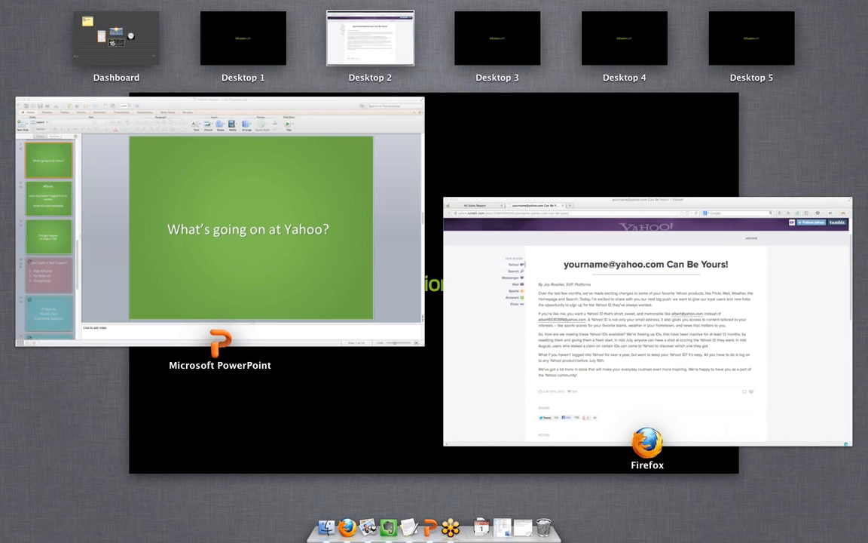
- Leave Mission Control, switch to the All Sales Report tab, and go to Marketing > Reports
key(ctrl+Up)
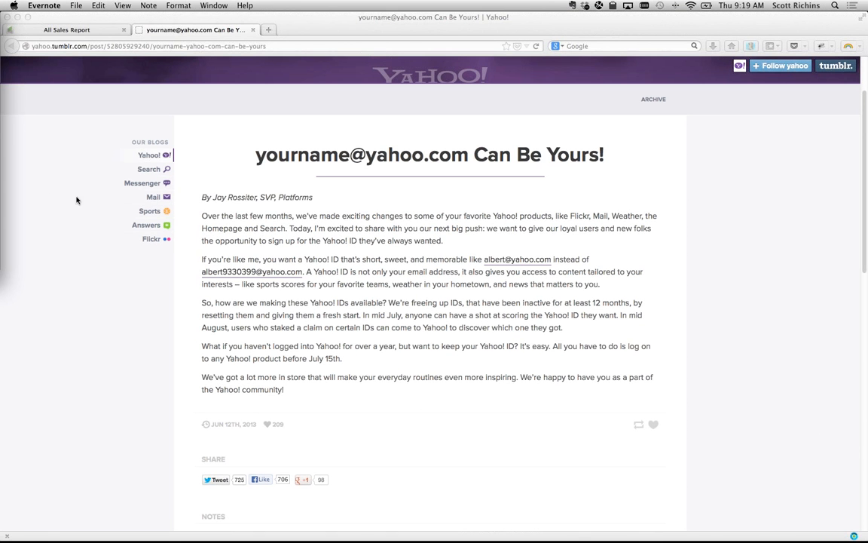
click(91, 148)
click(98, 29)
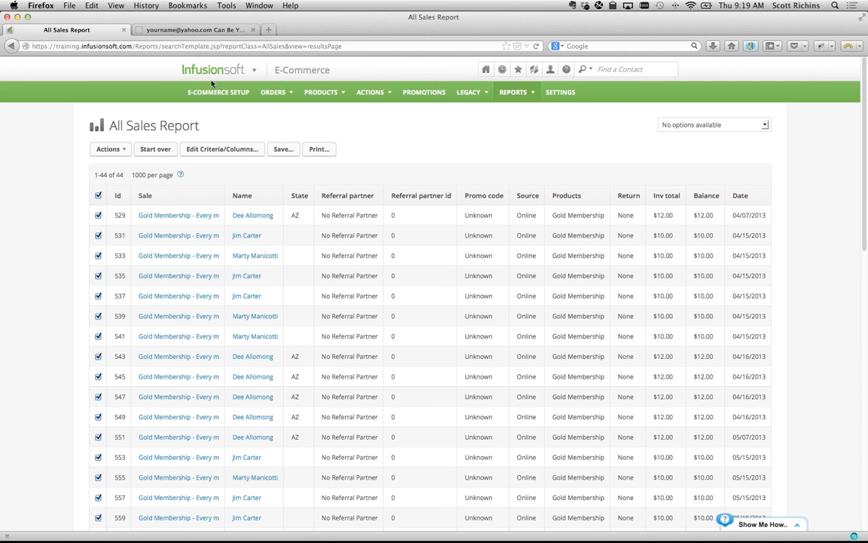
mouse_move(192, 75)
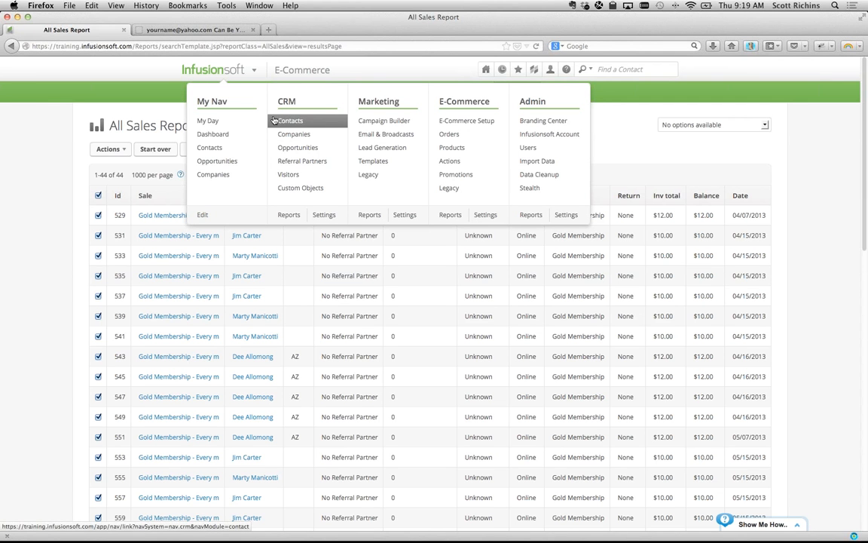
click(0, 128)
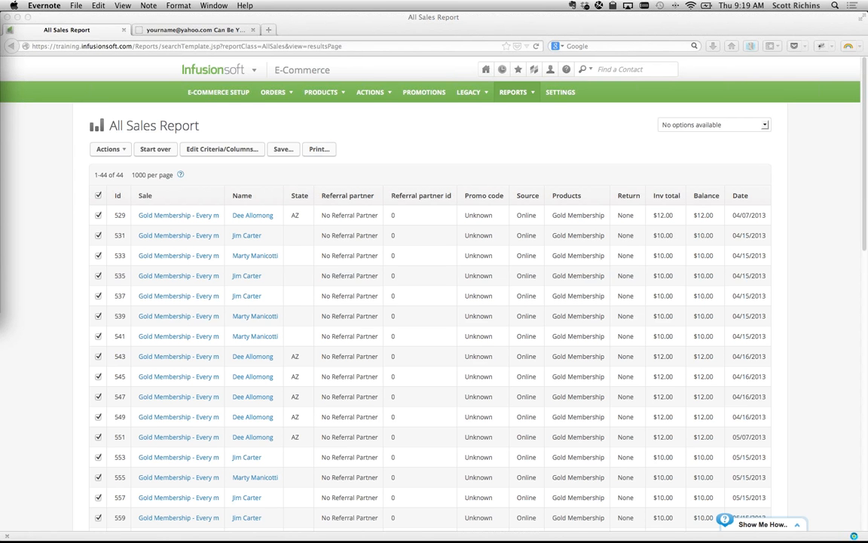
click(361, 149)
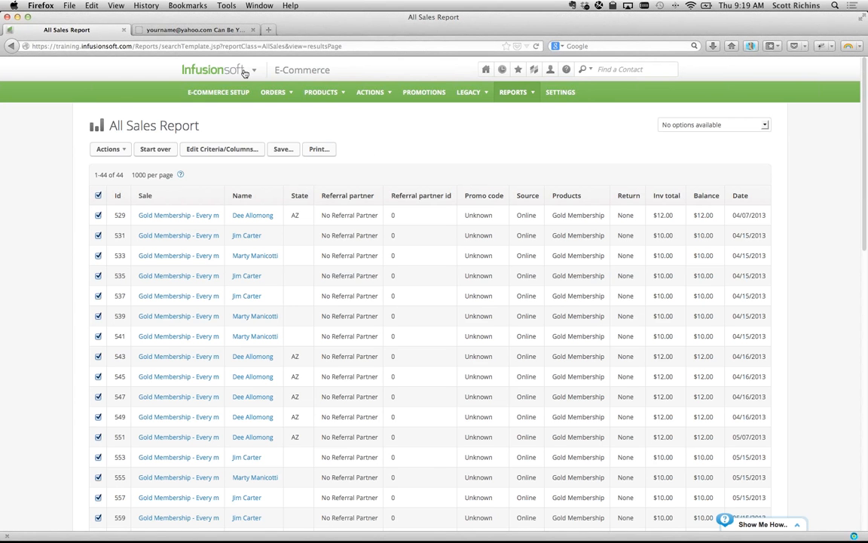
mouse_move(220, 66)
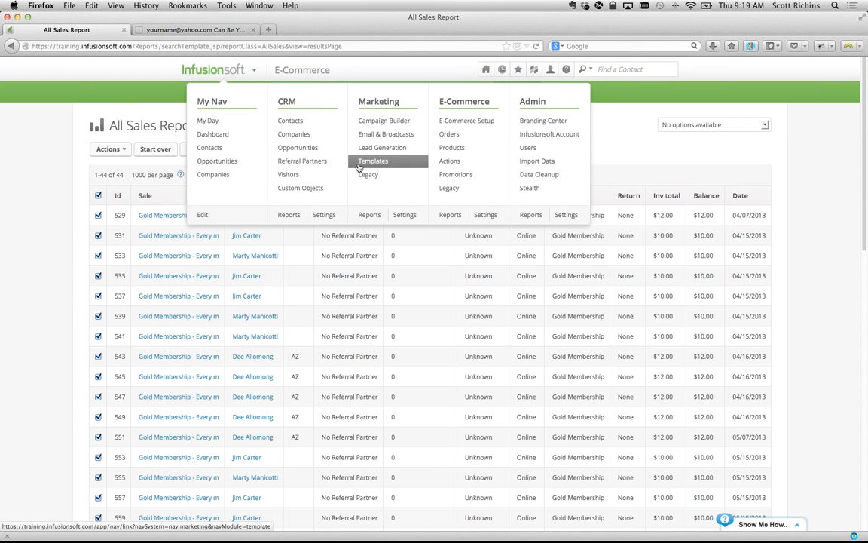
click(371, 215)
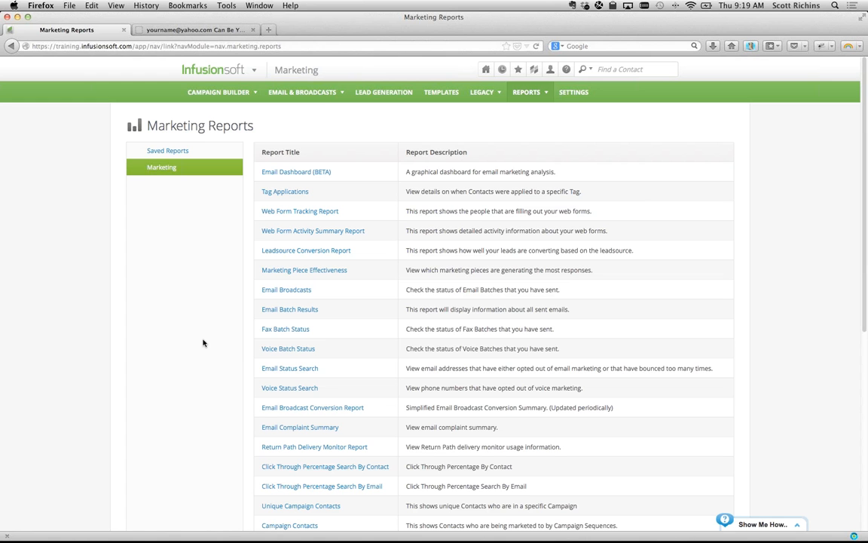
- Open the Email Status Search report from the Marketing Reports list
triple_click(281, 364)
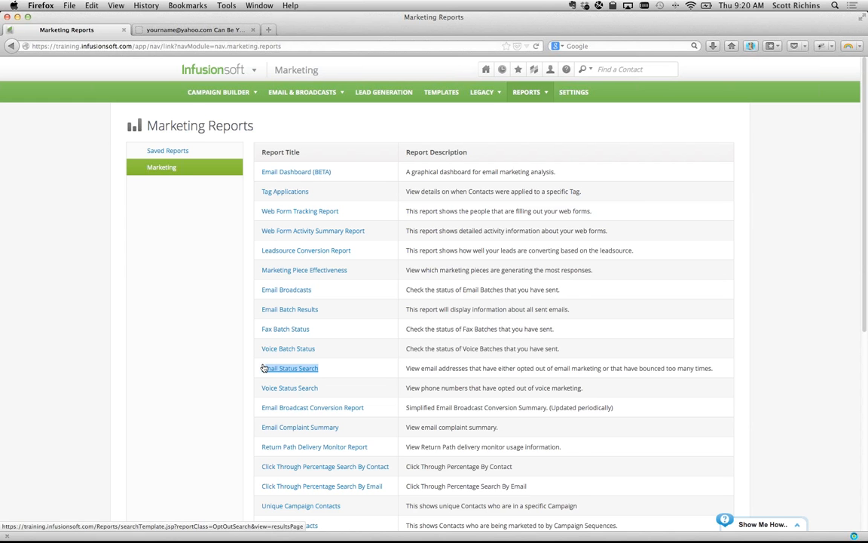
click(244, 366)
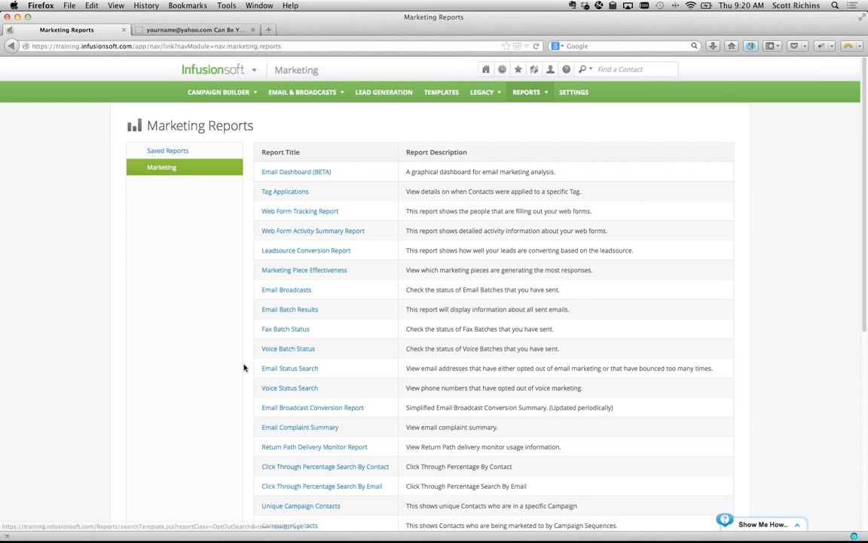
click(303, 368)
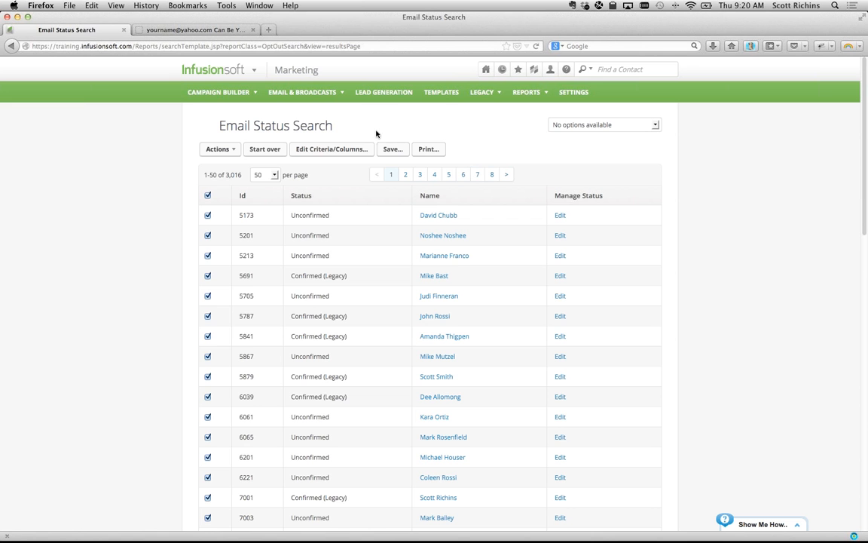
click(263, 151)
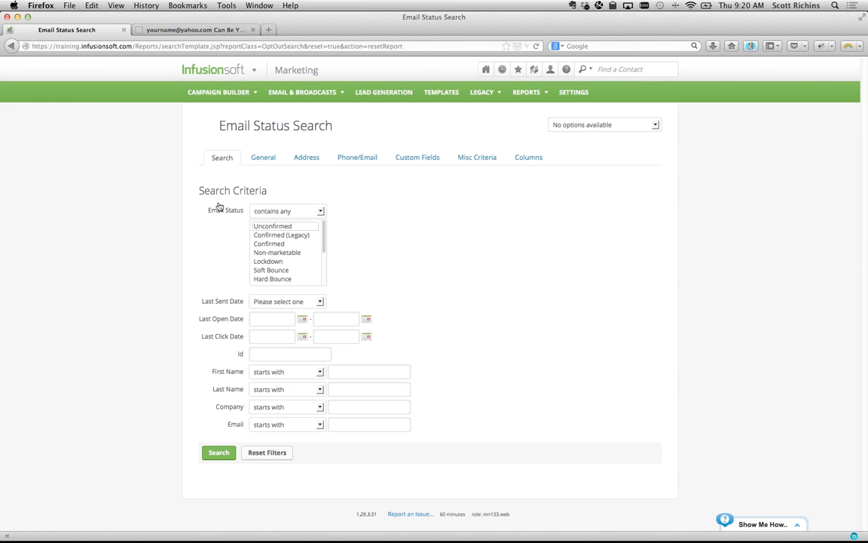
drag(196, 192, 343, 303)
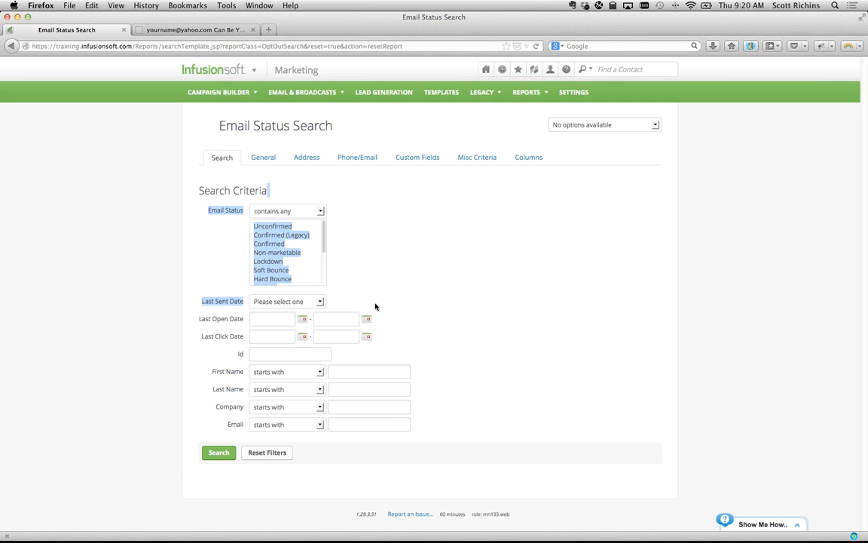
click(334, 264)
scroll(277, 243, down, 3)
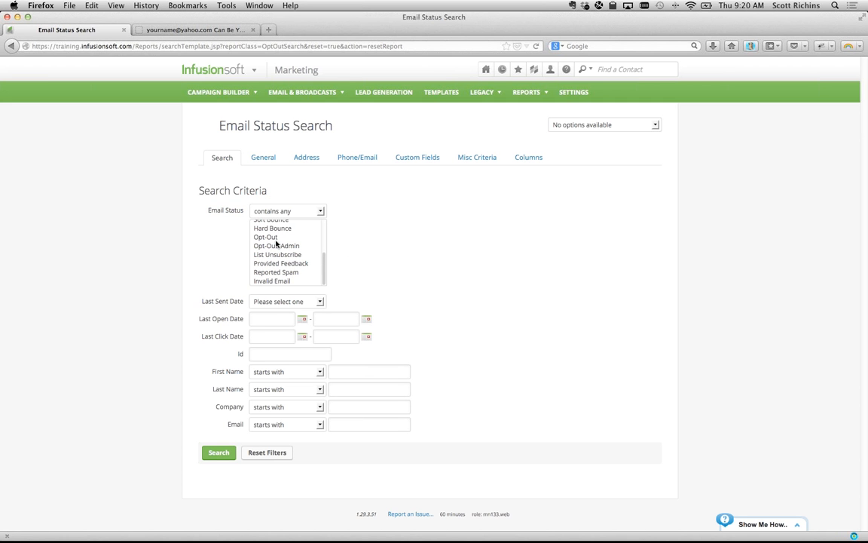
scroll(276, 244, up, 3)
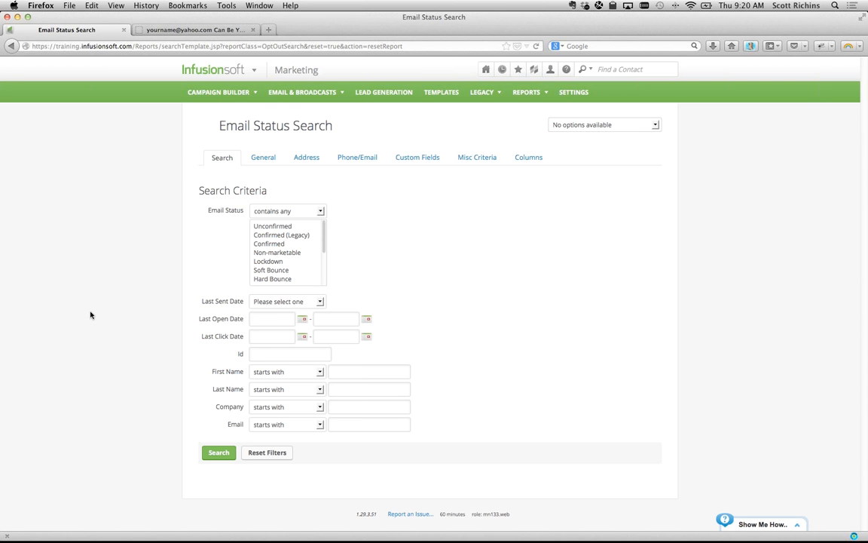
click(280, 226)
shift+click(280, 236)
shift+click(275, 244)
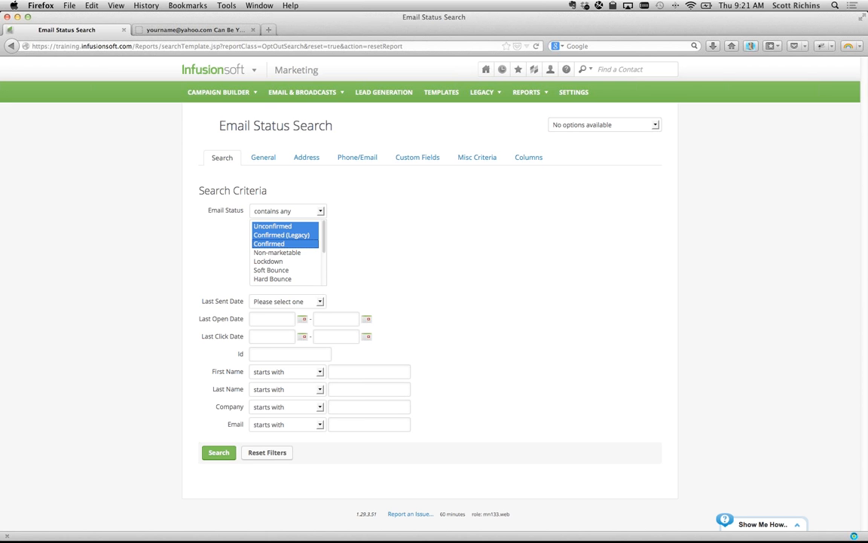
click(221, 245)
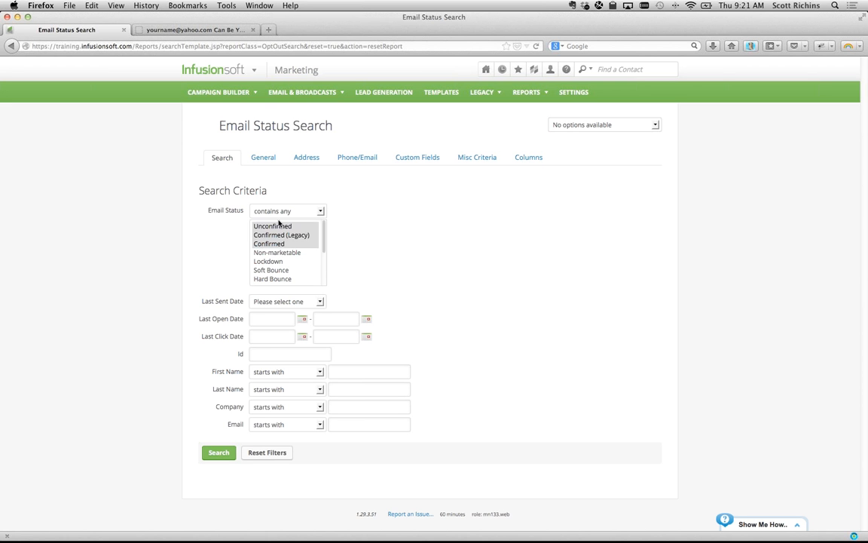
click(280, 226)
super+click(281, 236)
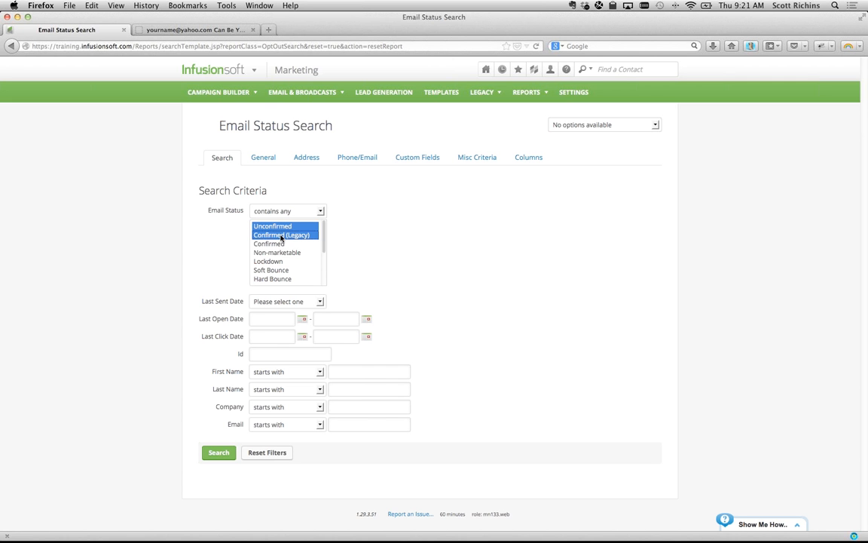
super+click(281, 244)
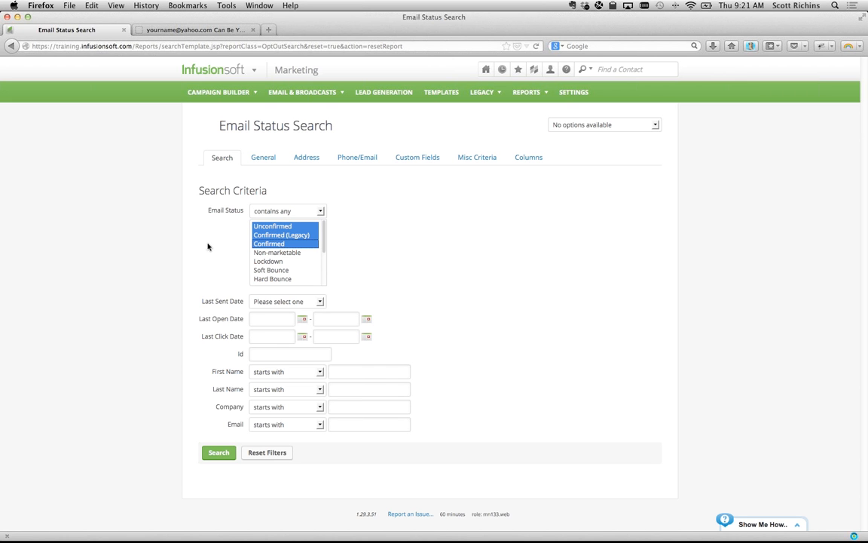
drag(198, 319, 251, 336)
click(234, 326)
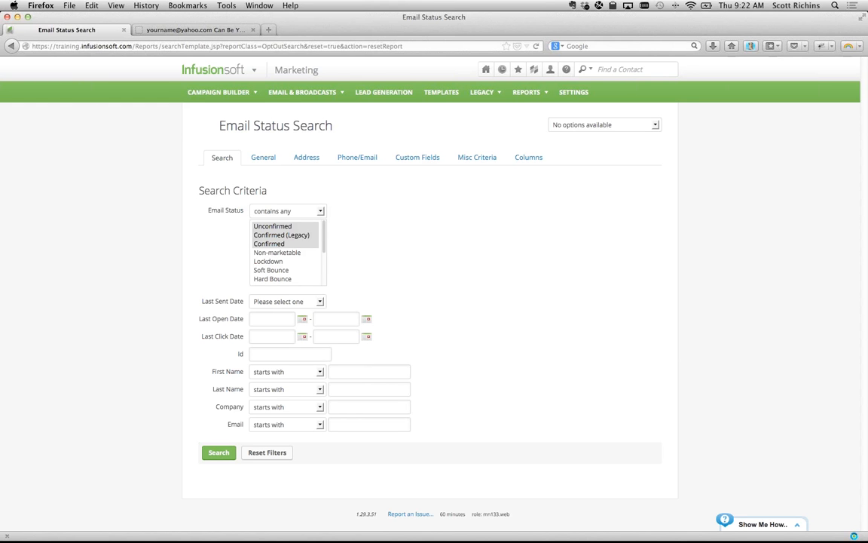
- Set the Last Open Date range from 03-18-2013 to today, 07-18-2013
drag(170, 323, 242, 337)
click(223, 337)
click(323, 323)
text(07-18-2013)
click(271, 318)
key(?)
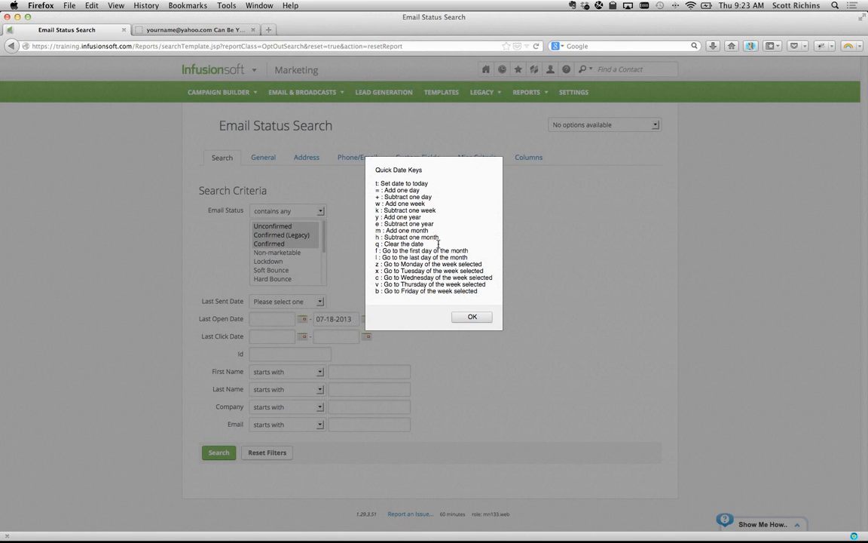
click(462, 317)
click(258, 319)
key(t)
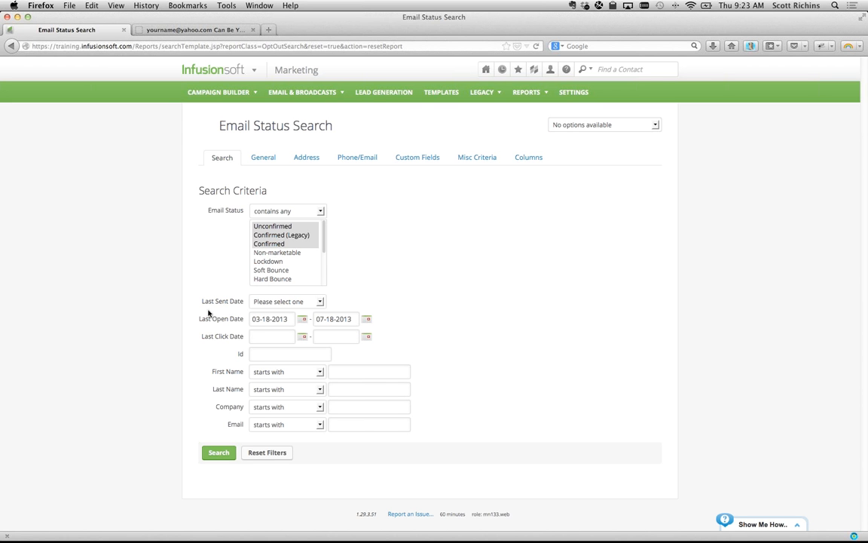
click(258, 338)
- Run the search and open the Actions dropdown for the 5,318 results
click(220, 452)
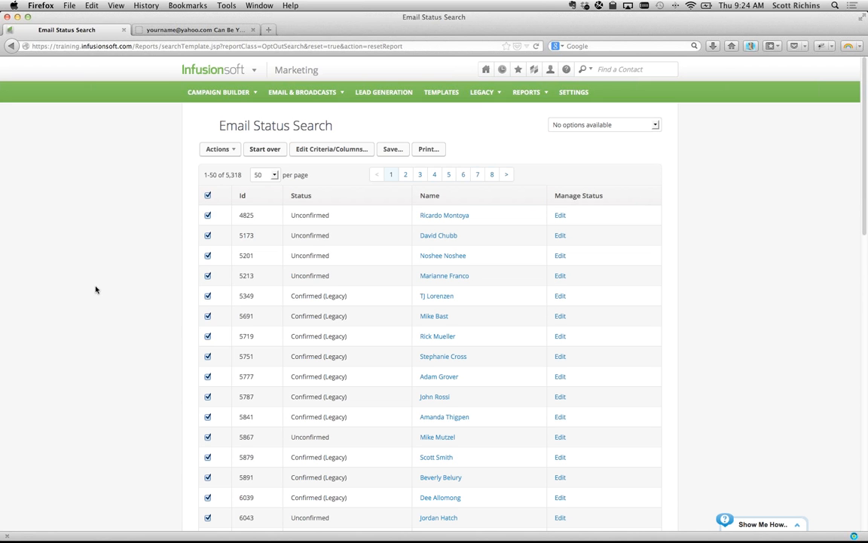
click(235, 149)
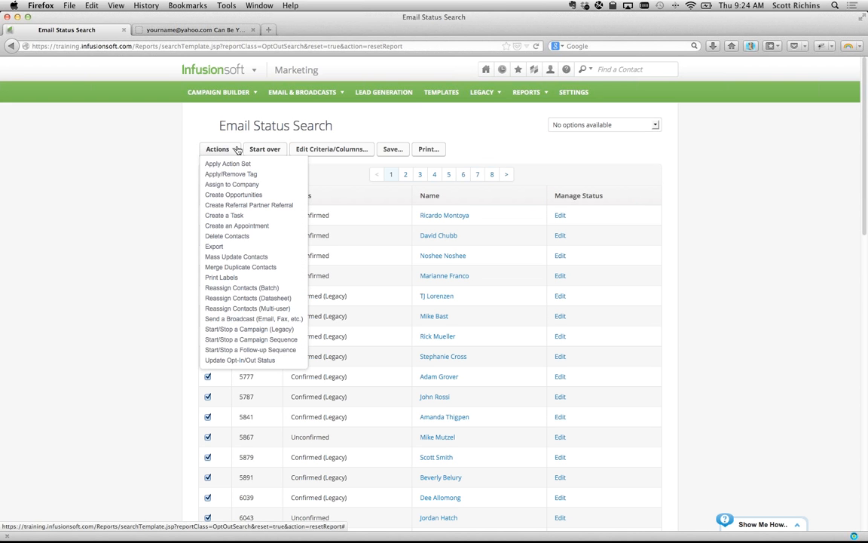
- Choose Apply/Remove Tag, start a new tag, and enter 'Hygiene' as its category
click(259, 175)
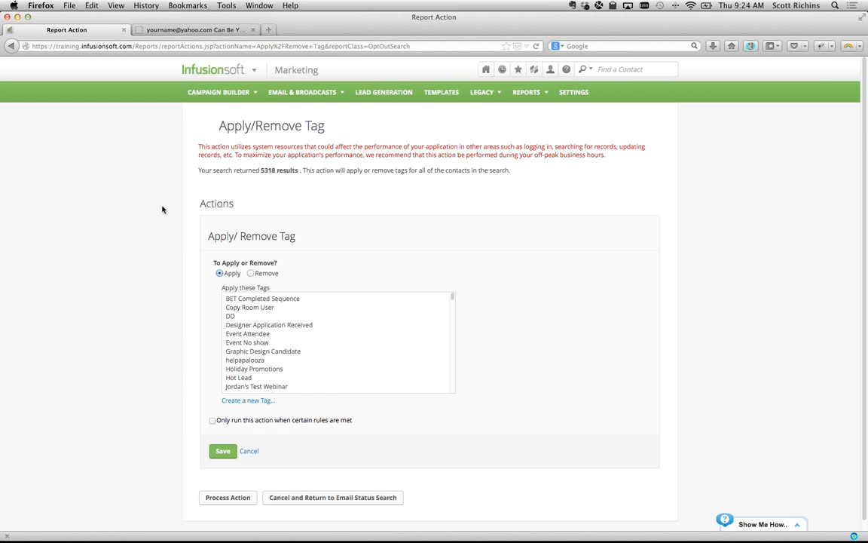
click(245, 401)
scroll(208, 377, down, 2)
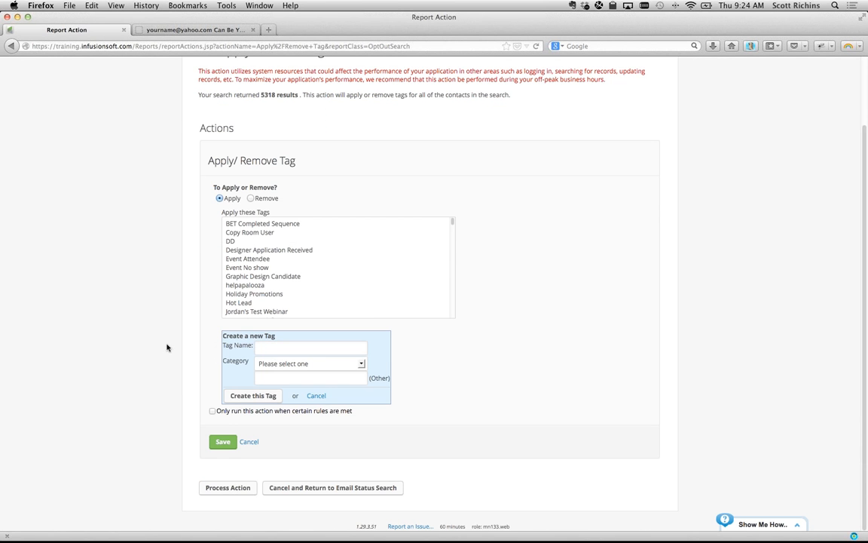
click(257, 375)
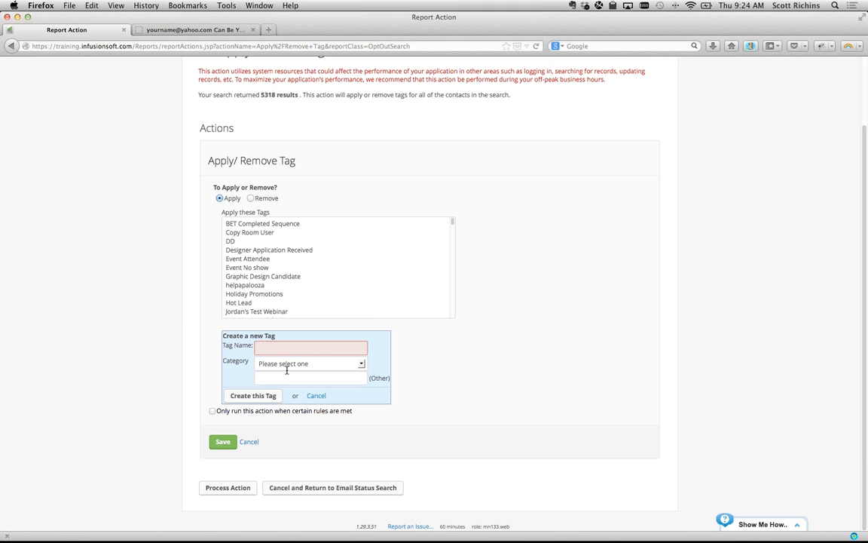
click(287, 364)
scroll(286, 328, down, 3)
scroll(286, 328, down, 5)
scroll(286, 328, up, 8)
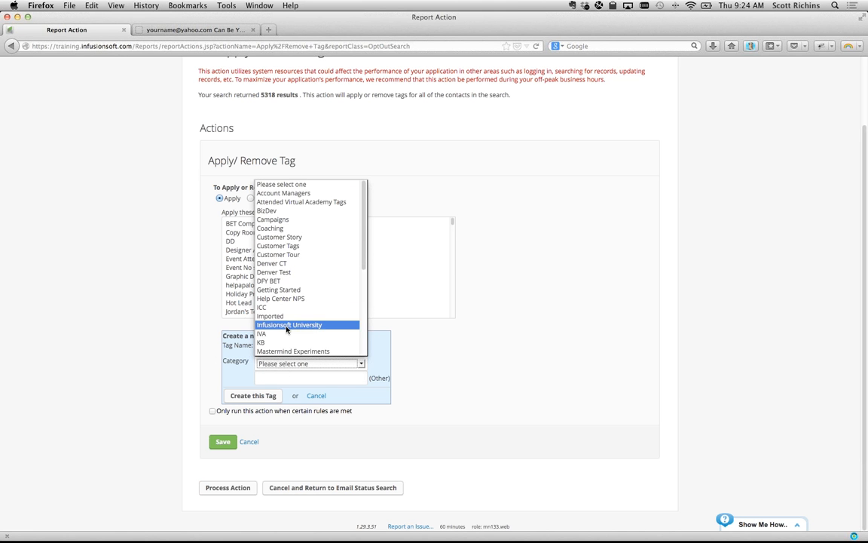
click(279, 377)
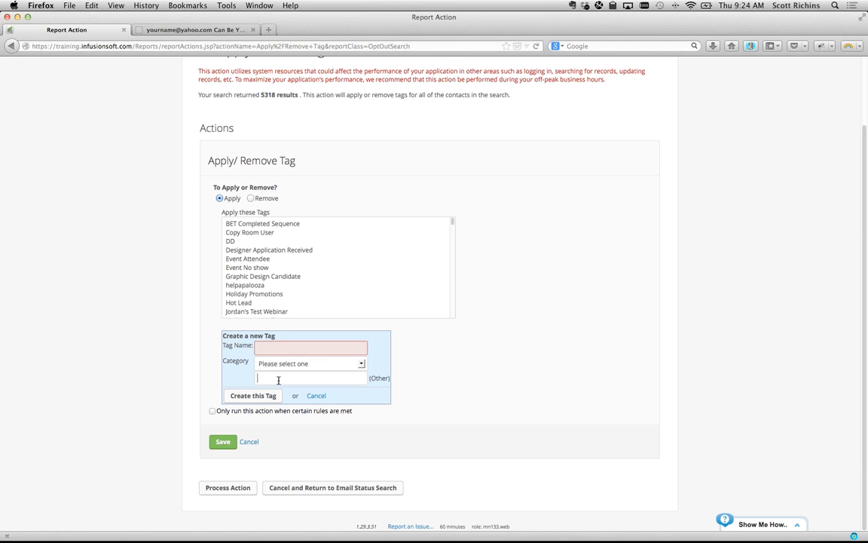
text(Hygiene)
key(Return)
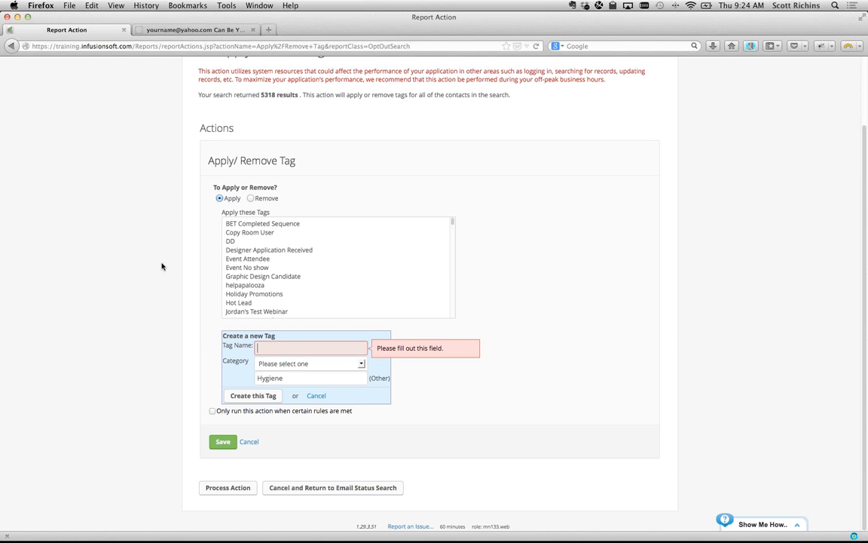
- Name the tag '2013.04.19 - 2013.07.19 - Opens' and create it
text(2013)
text(04.19 - 2013.07.19 - Opens)
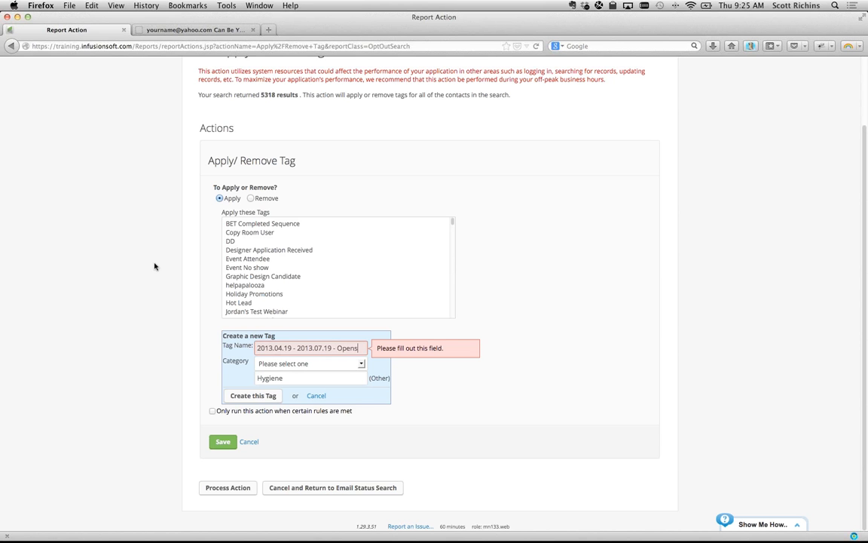
click(155, 322)
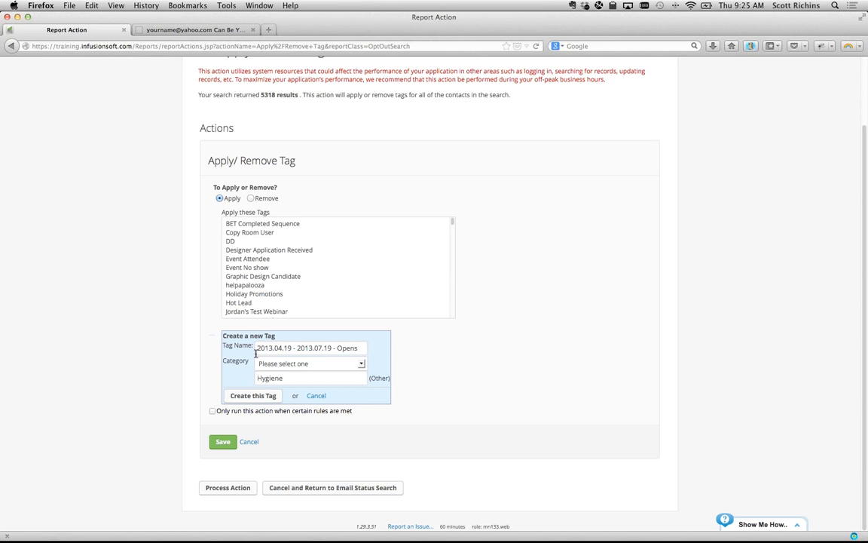
drag(255, 349, 370, 348)
click(210, 333)
click(243, 396)
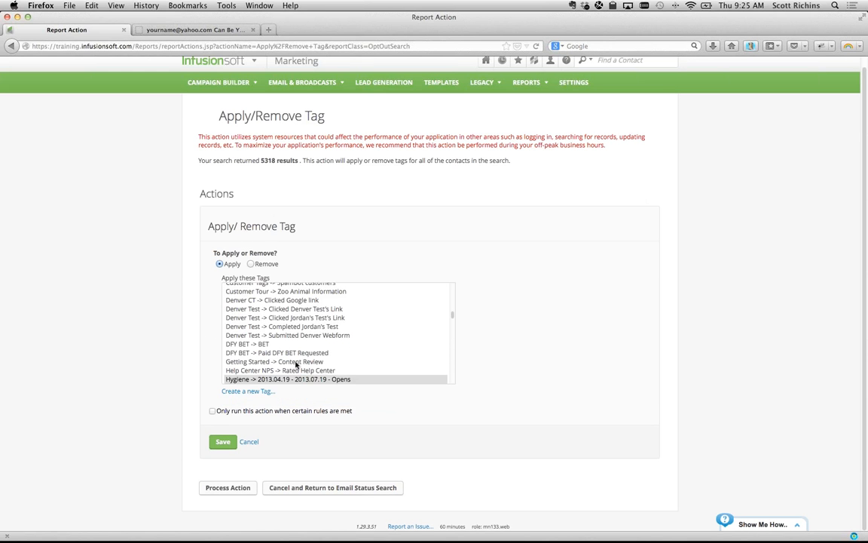
- Save the tag action and process it to tag all 5,318 found contacts
scroll(286, 360, down, 2)
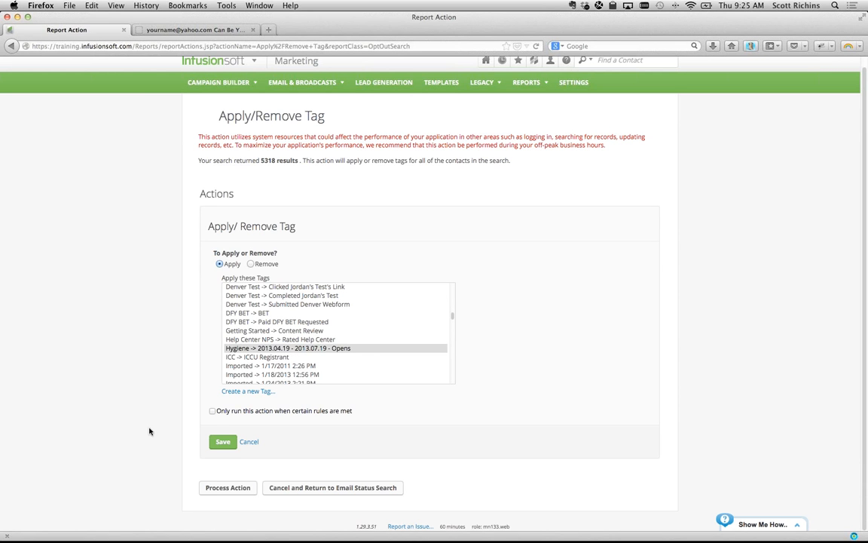
click(228, 443)
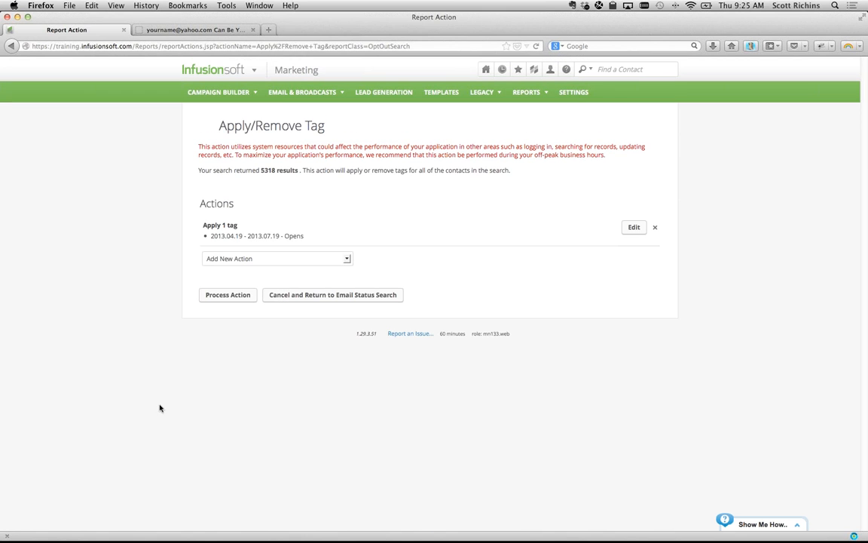
drag(205, 223, 291, 235)
click(223, 226)
click(228, 296)
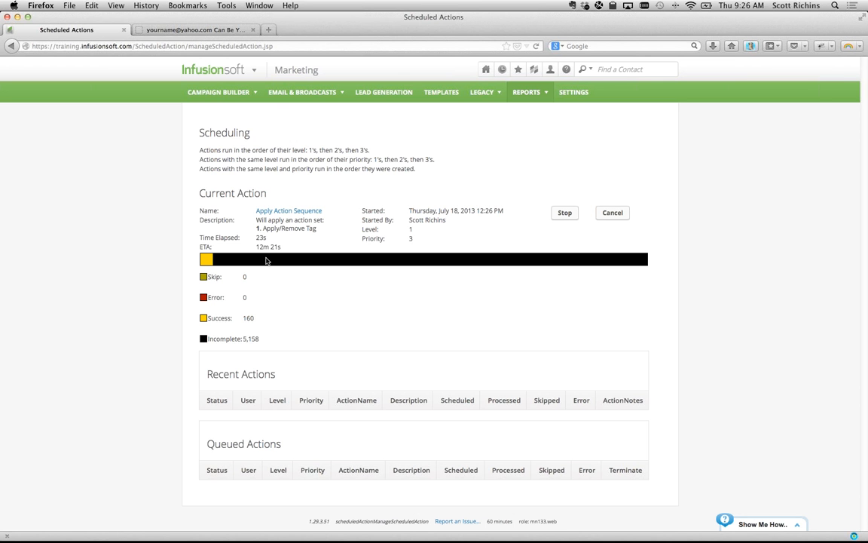
- Go back through Marketing > Reports and reopen the Email Status Search report
drag(255, 248, 292, 250)
click(290, 296)
mouse_move(223, 66)
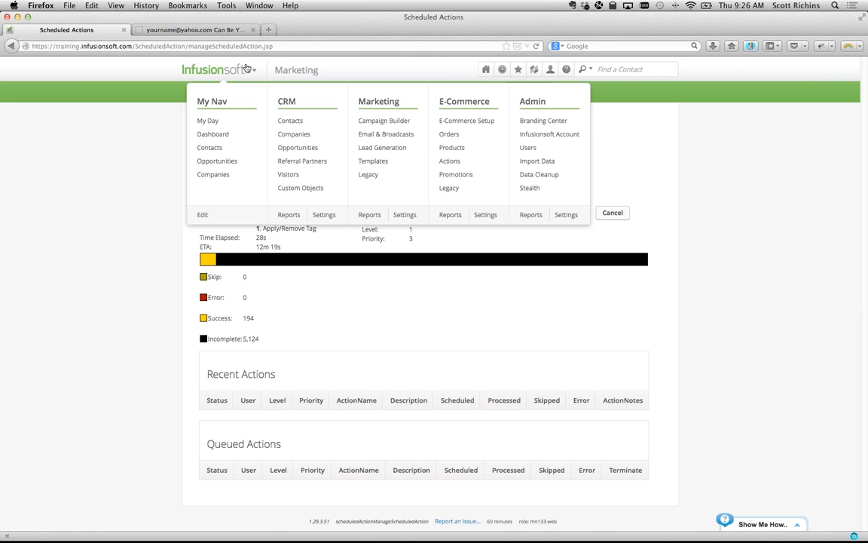
click(368, 215)
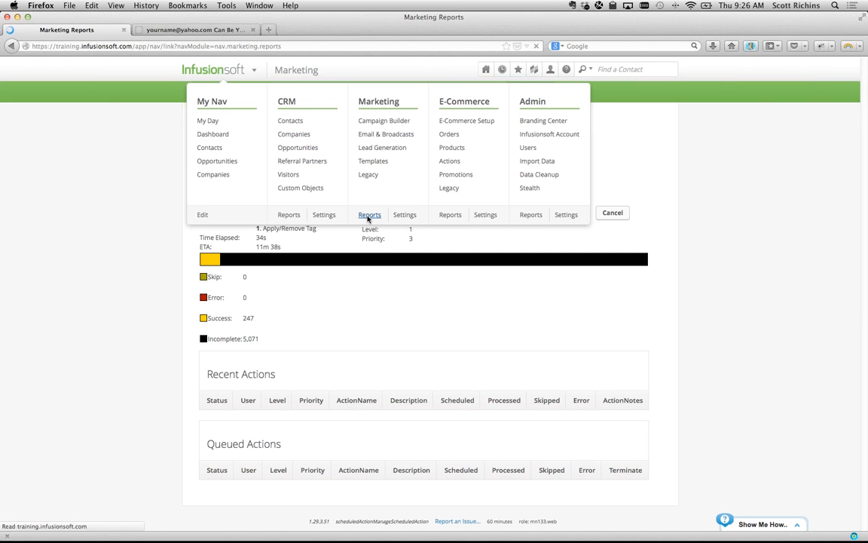
drag(316, 368, 253, 371)
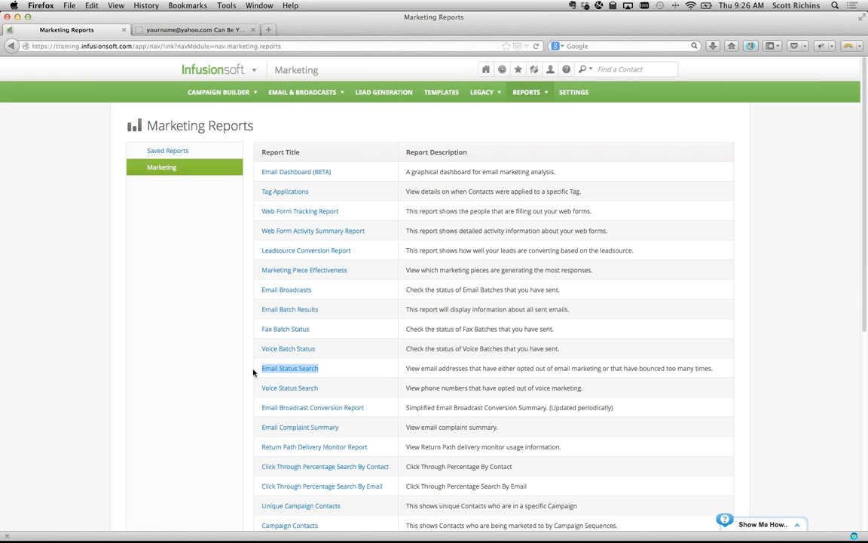
scroll(253, 372, down, 3)
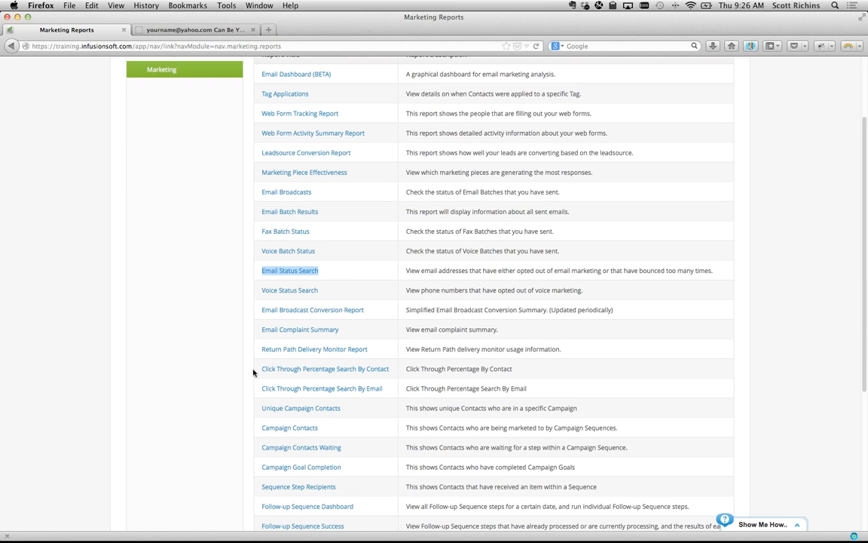
click(334, 275)
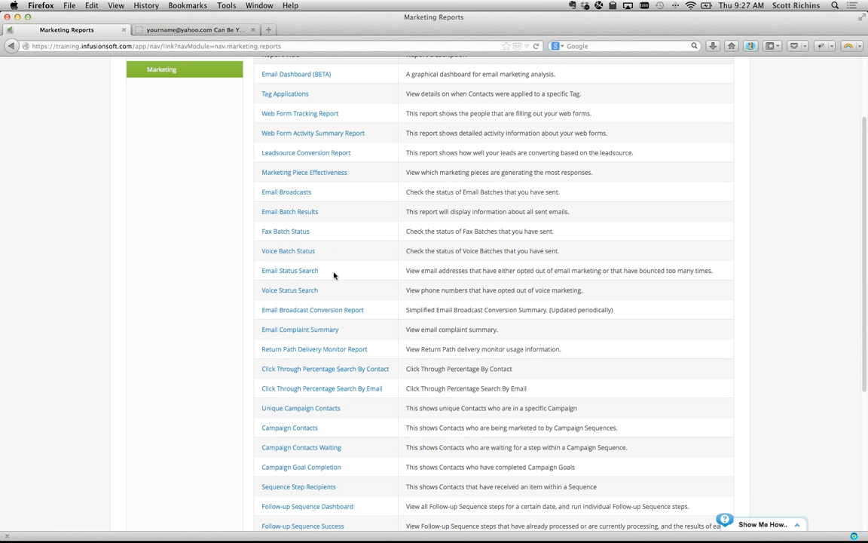
click(294, 273)
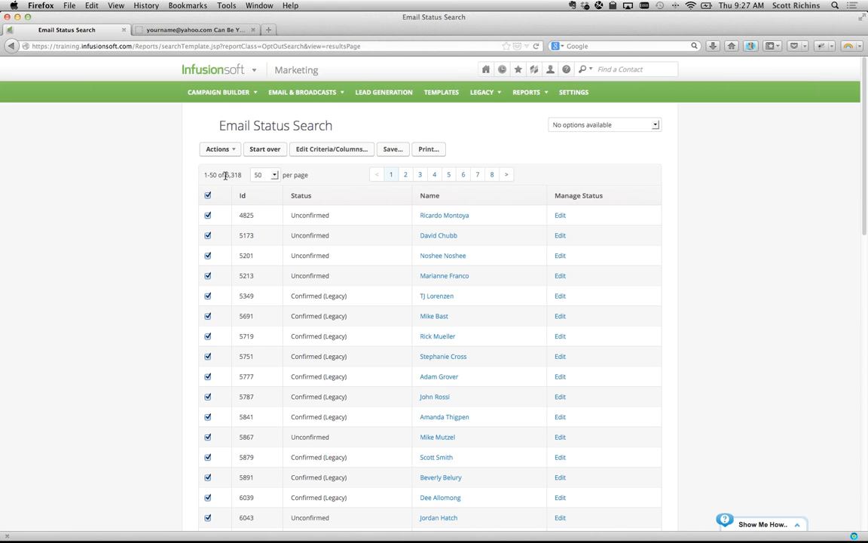
- Reset the criteria to Unconfirmed, Confirmed (Legacy) and Confirmed, last click 06-18-2013 to 07-18-2013
click(265, 154)
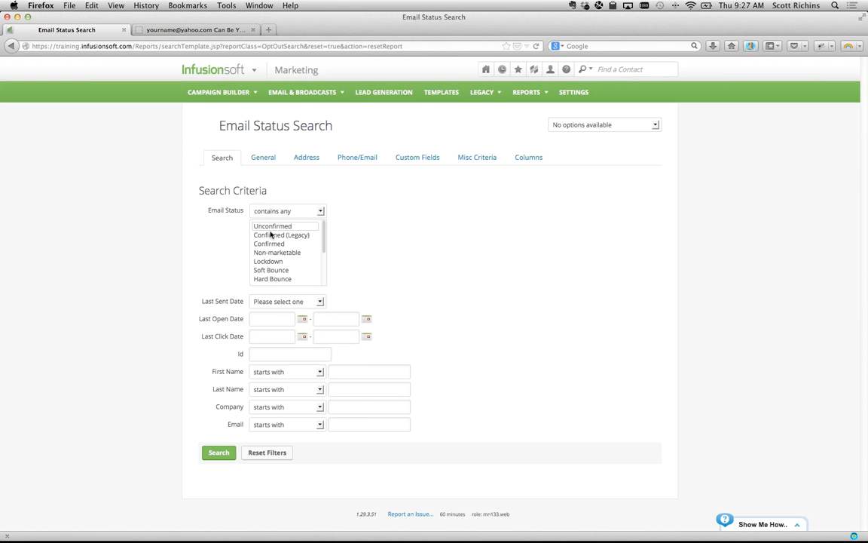
click(269, 228)
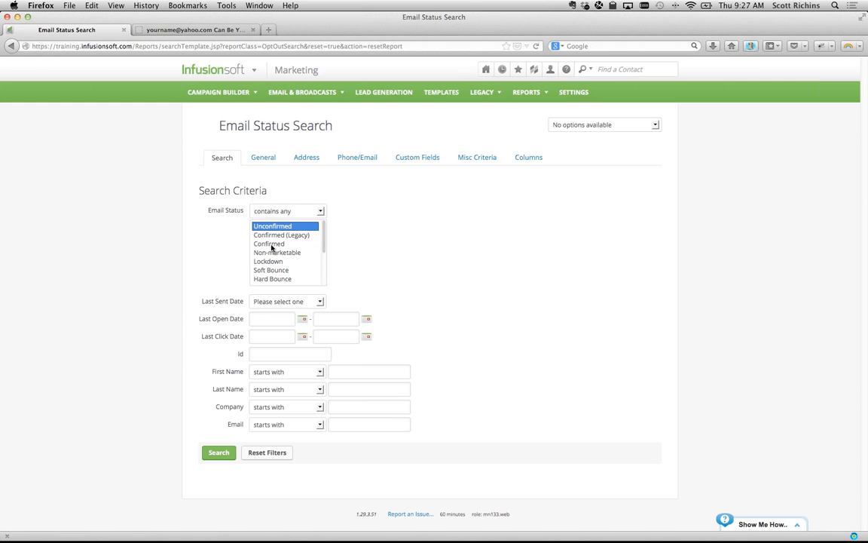
shift+click(271, 244)
click(269, 335)
click(336, 339)
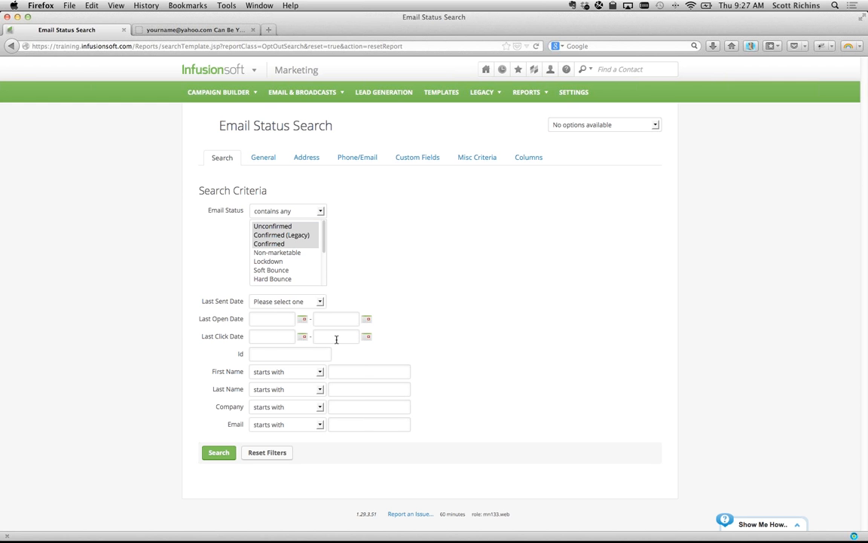
text(07-18-2013)
click(278, 336)
text(06-18-2013)
- Run the search, rerunning it until 3,016 contacts are listed
click(218, 452)
click(218, 453)
click(218, 452)
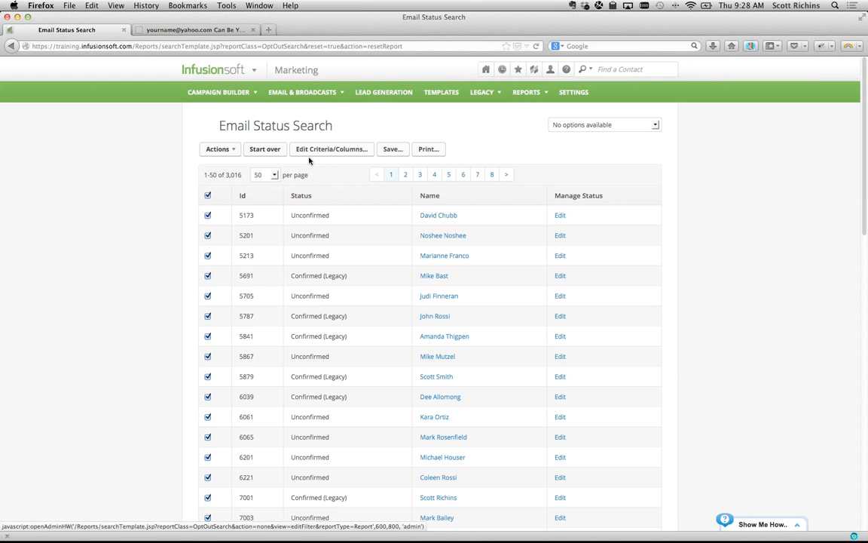
- Choose Apply/Remove Tag for the results and start a new tag in the Hygiene category
click(235, 151)
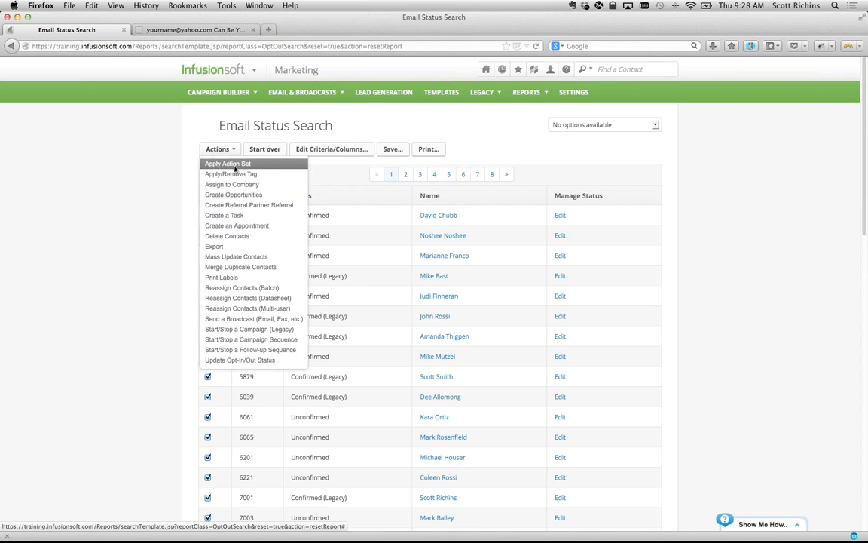
click(215, 159)
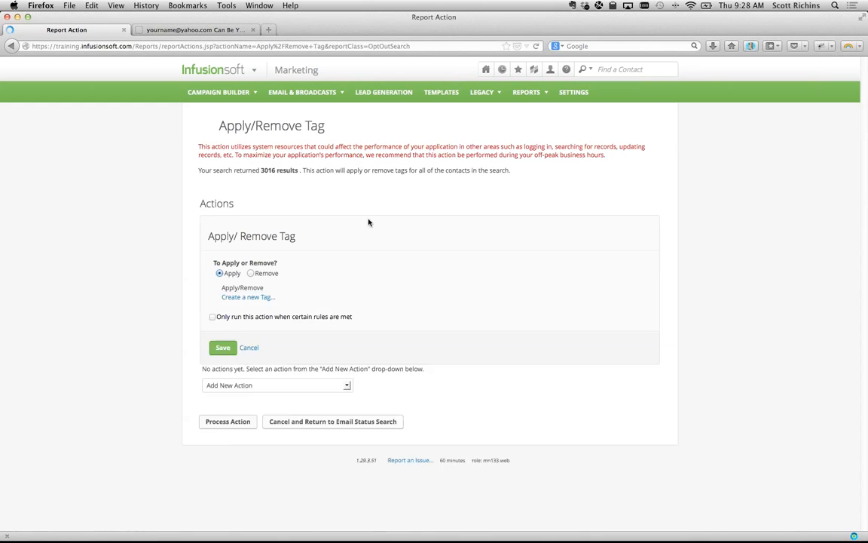
scroll(247, 357, down, 10)
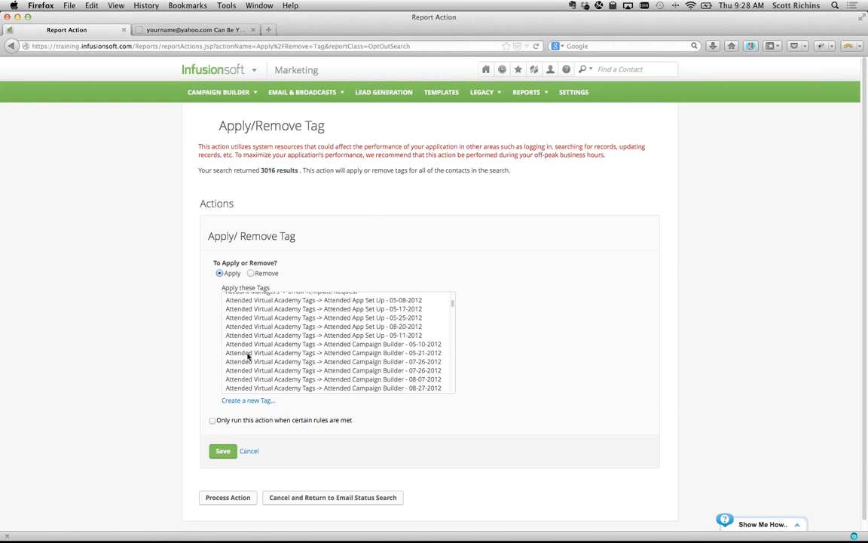
scroll(247, 357, down, 1)
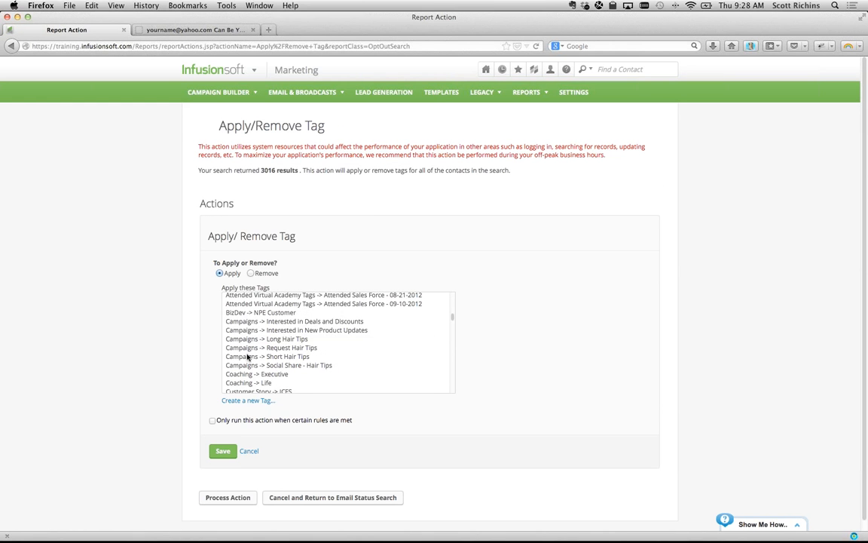
click(253, 400)
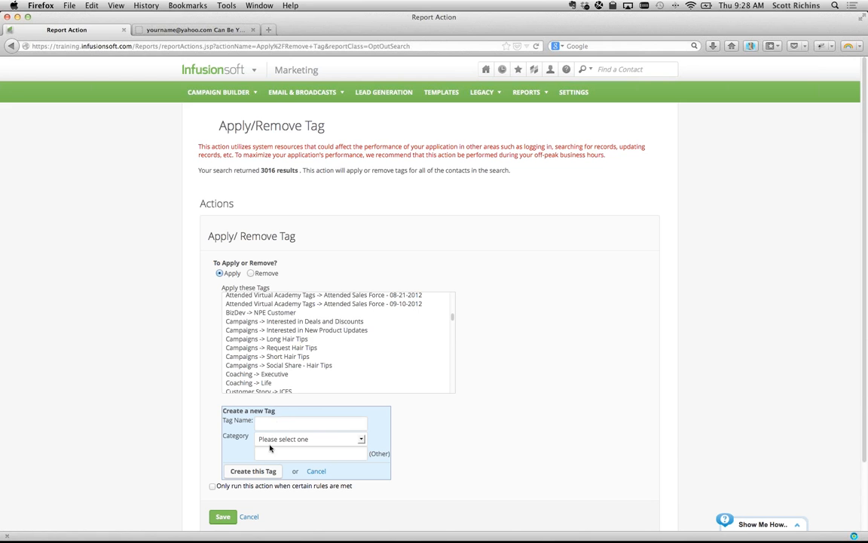
click(268, 441)
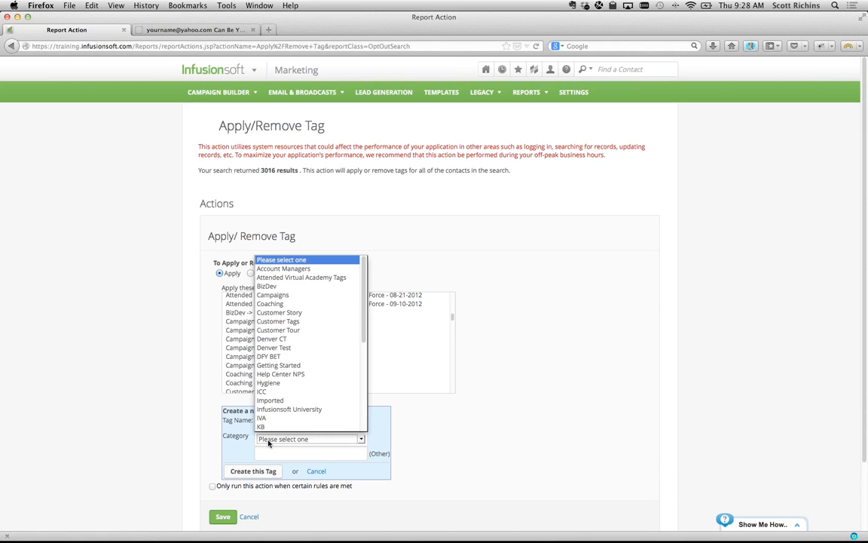
click(270, 386)
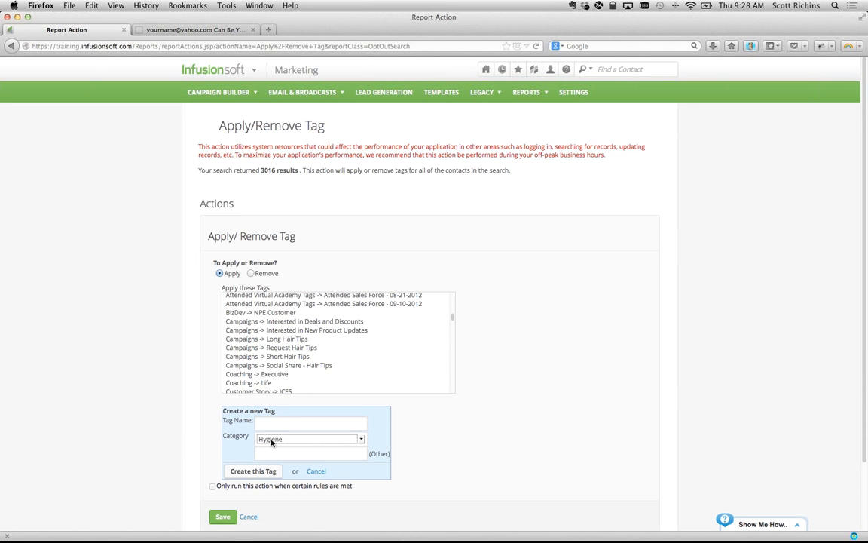
- Name the new tag 2013.03.18 - 2013.07.18 - Opens by correcting the pasted dates
click(269, 422)
text(2013.04.19 - 2013.07.19 - Opens)
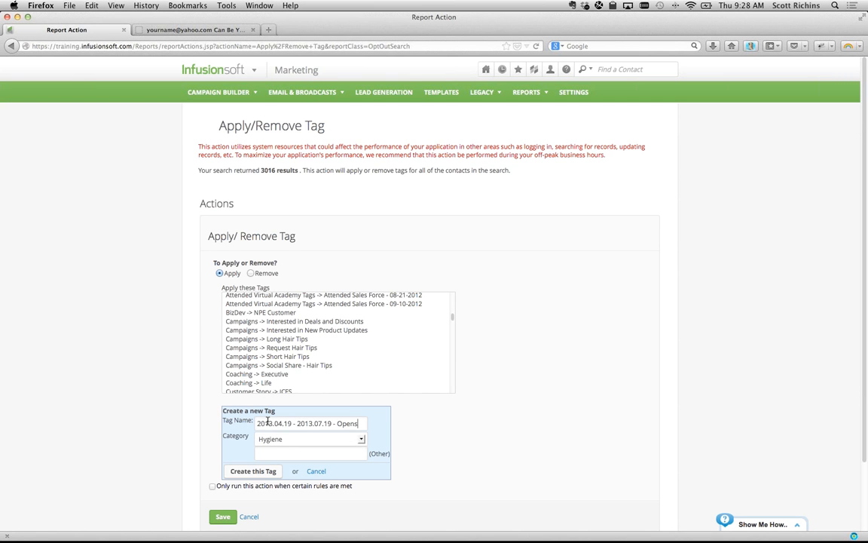
click(283, 423)
key(BackSpace)
text(3)
key(Right)
key(Right)
key(Right)
key(BackSpace)
text(8)
key(Right)
key(Right)
key(Right)
key(Right)
key(Right)
key(Right)
key(Right)
key(Right)
key(Right)
key(Right)
key(Right)
key(Right)
key(Right)
key(BackSpace)
text(8)
- Create the Opens tag and save the apply-tag action
scroll(157, 343, down, 2)
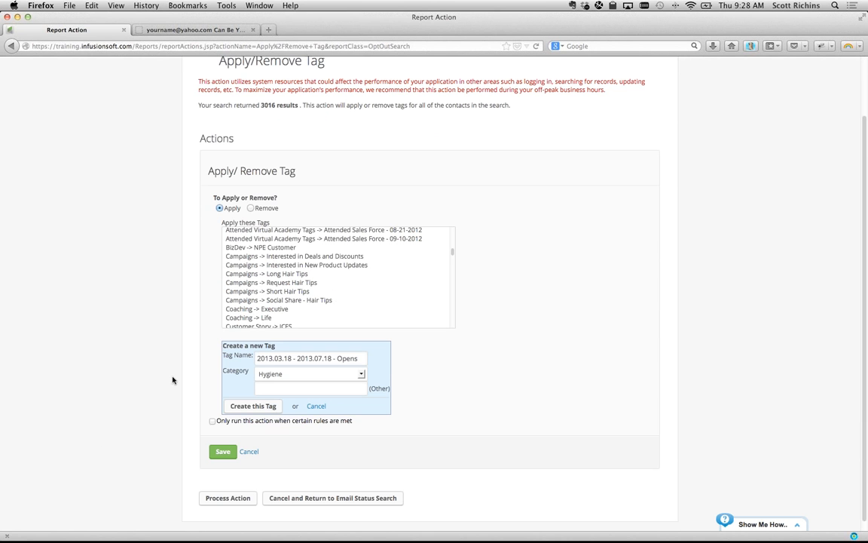
click(266, 407)
scroll(229, 310, down, 2)
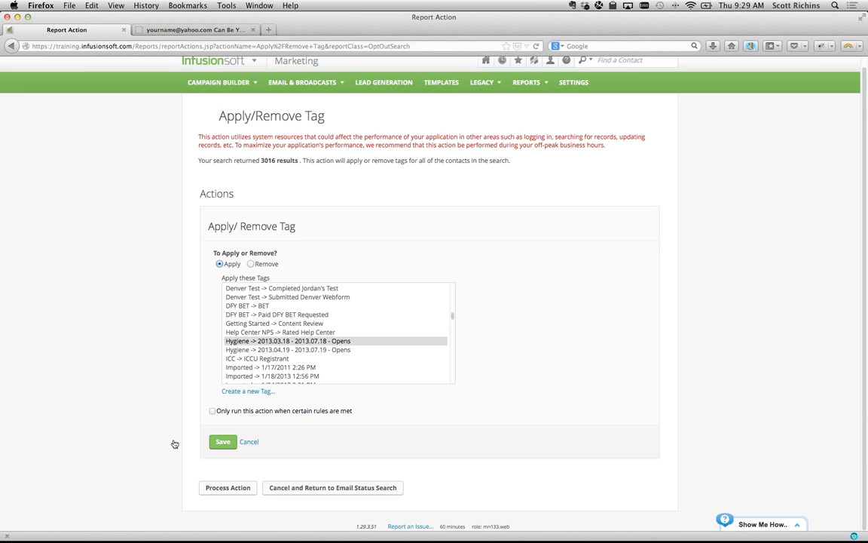
click(221, 442)
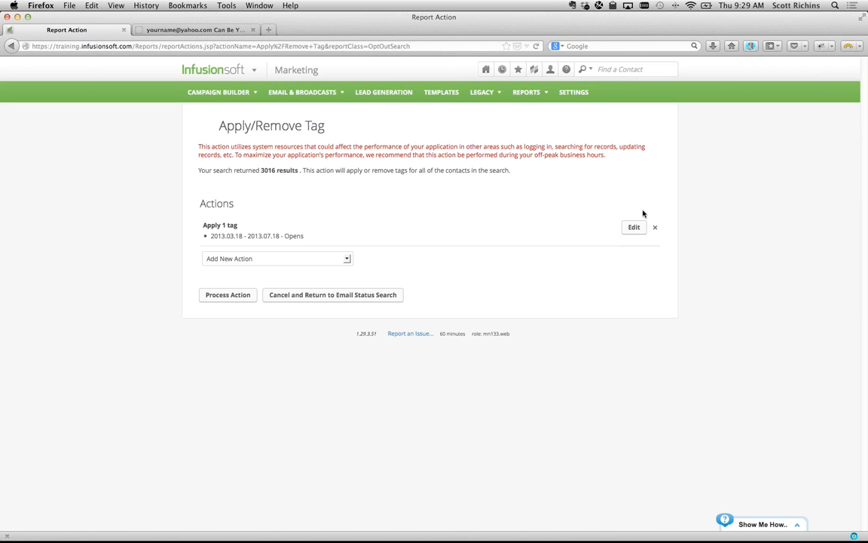
- Edit the action and start a new tag named 2013.03.19 - 2013.07.19 - Clicks
click(635, 228)
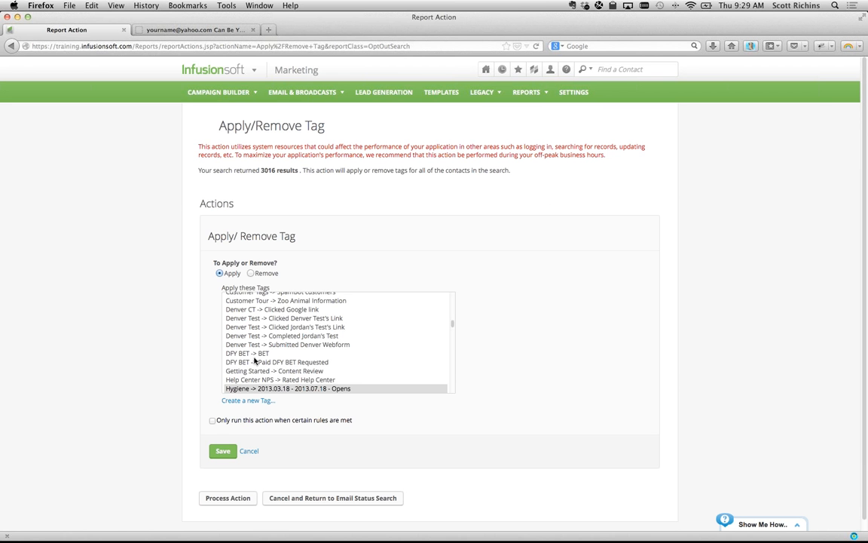
scroll(254, 361, down, 2)
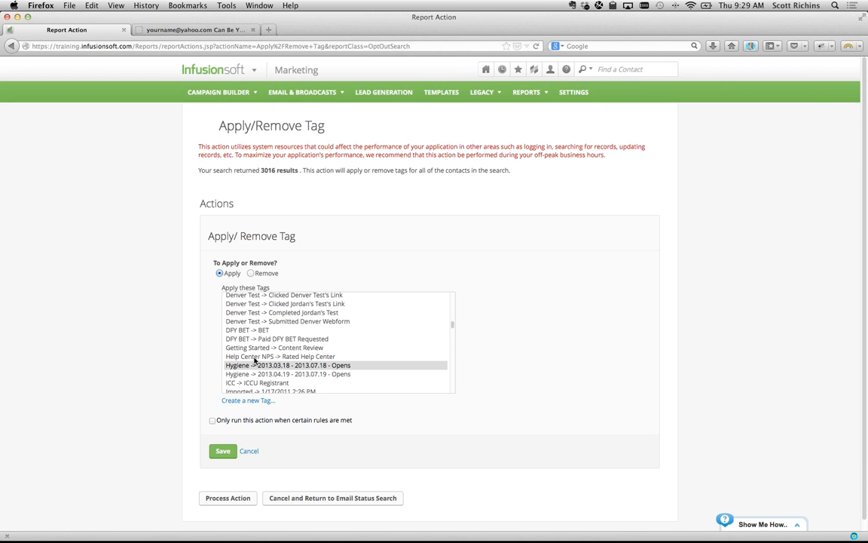
click(248, 400)
text(2013.04.19 - 2013.07.19 - Opens)
key(BackSpace)
key(BackSpace)
key(BackSpace)
key(BackSpace)
key(BackSpace)
text(Clicks)
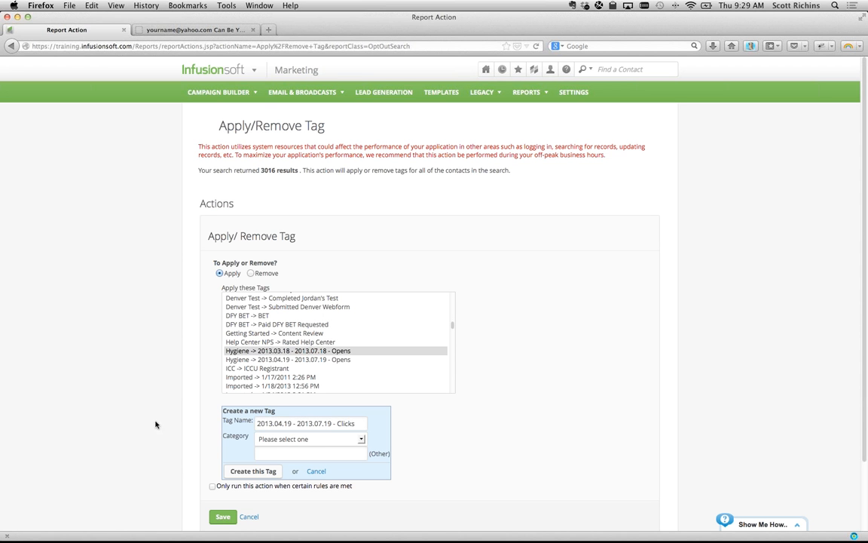
click(284, 423)
key(BackSpace)
text(3)
- Put the Clicks tag in the Hygiene category, create it and save the action
click(356, 438)
click(270, 382)
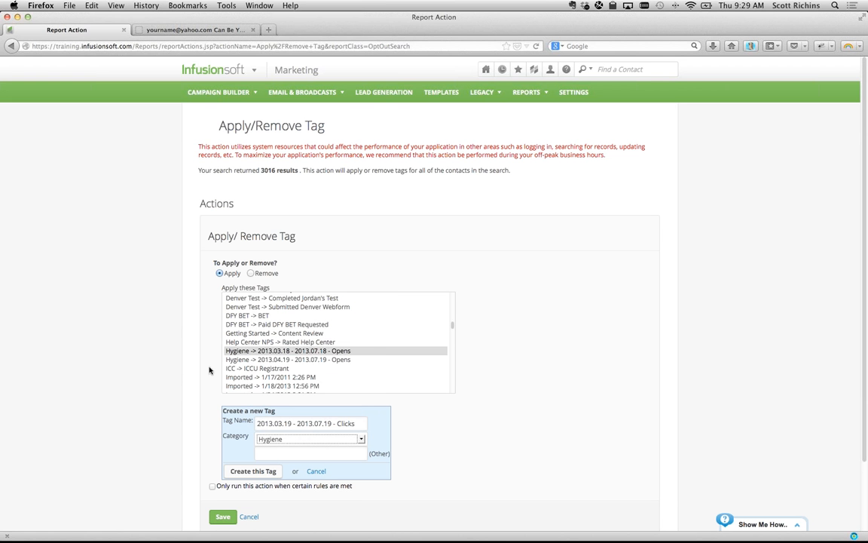
click(252, 471)
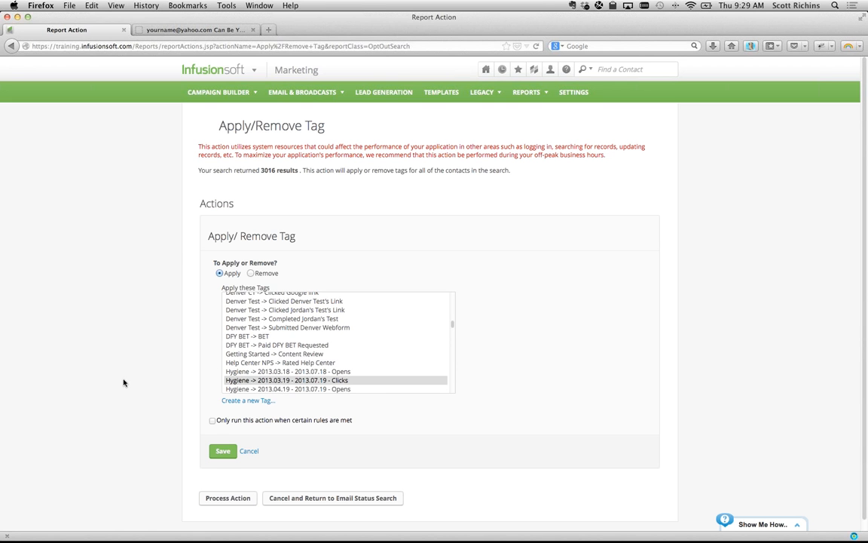
click(221, 451)
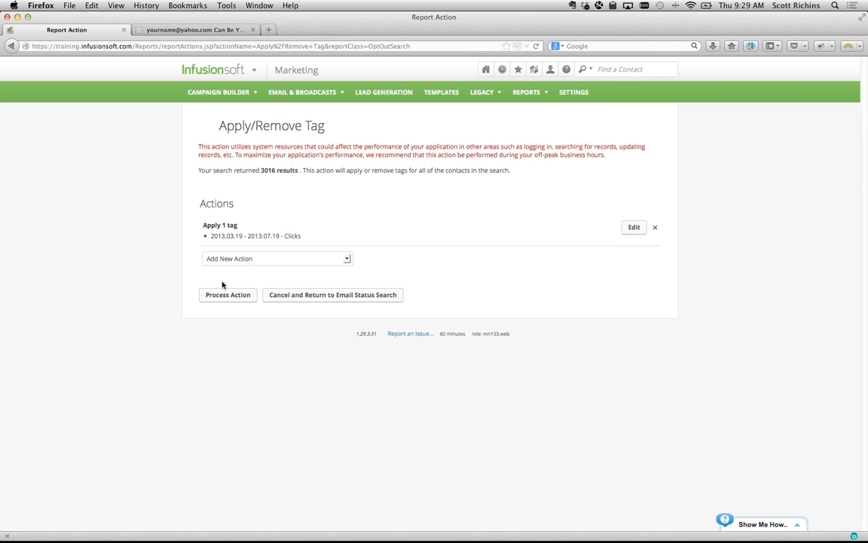
- Try processing the tag action on the 3016 results and return from the error page
drag(260, 170, 299, 172)
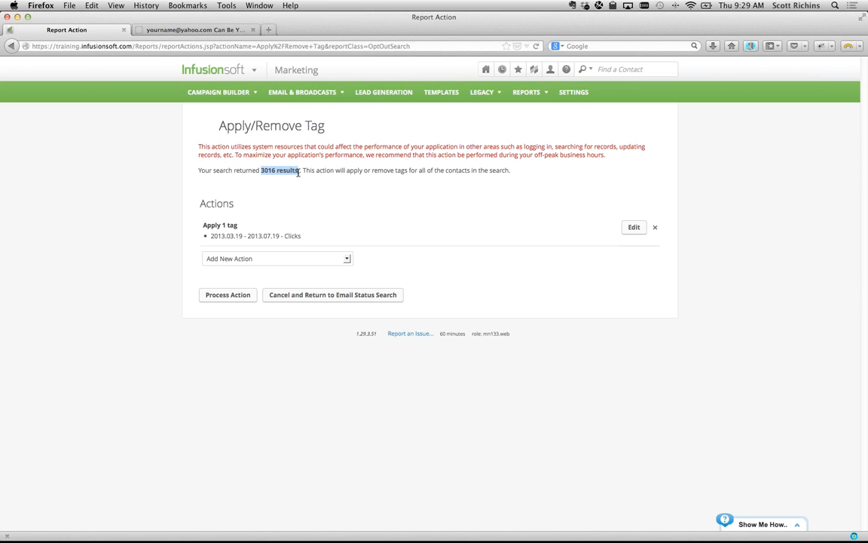
click(230, 299)
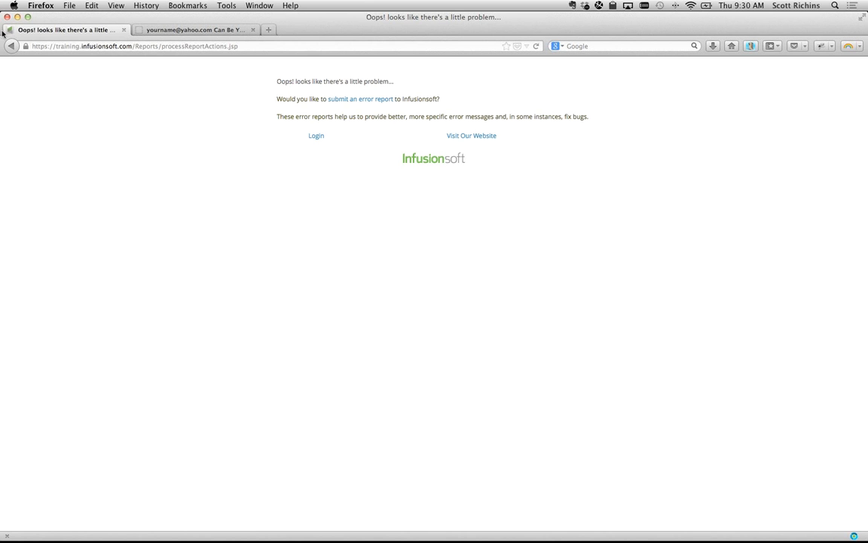
drag(15, 47, 288, 163)
click(14, 47)
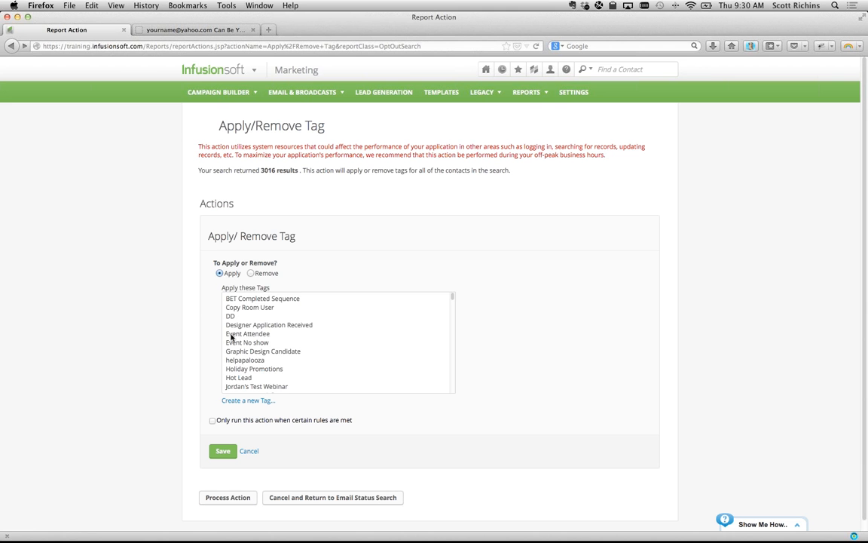
- Select Hygiene -> 2013.03.19 - 2013.07.19 - Clicks in Apply these Tags and save
scroll(265, 354, down, 15)
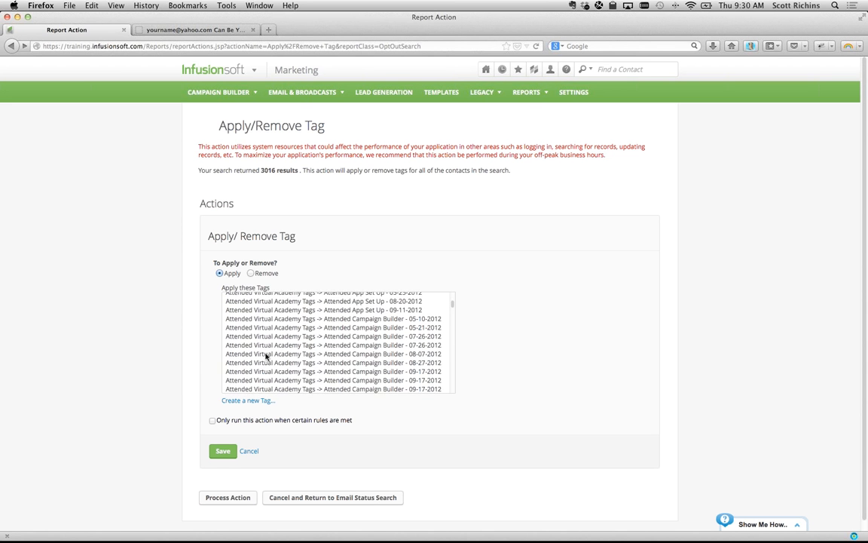
click(265, 354)
text(hy)
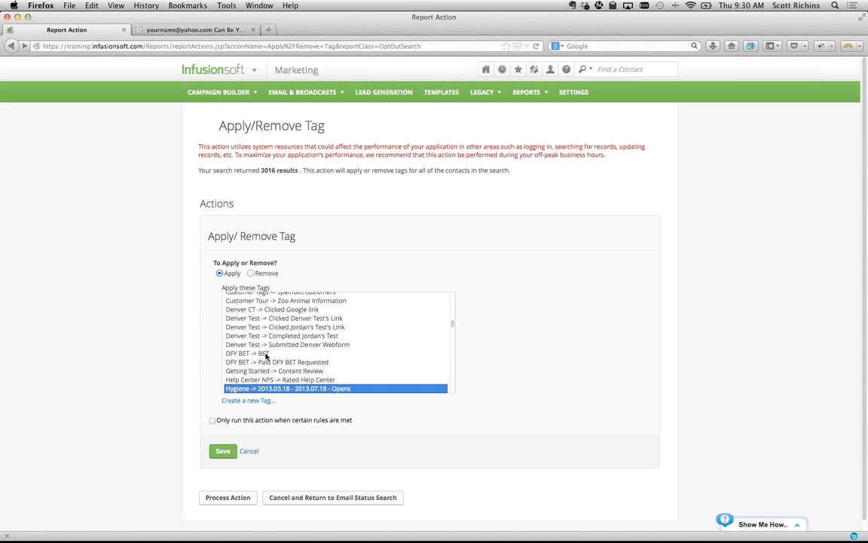
scroll(301, 410, down, 1)
scroll(294, 359, down, 3)
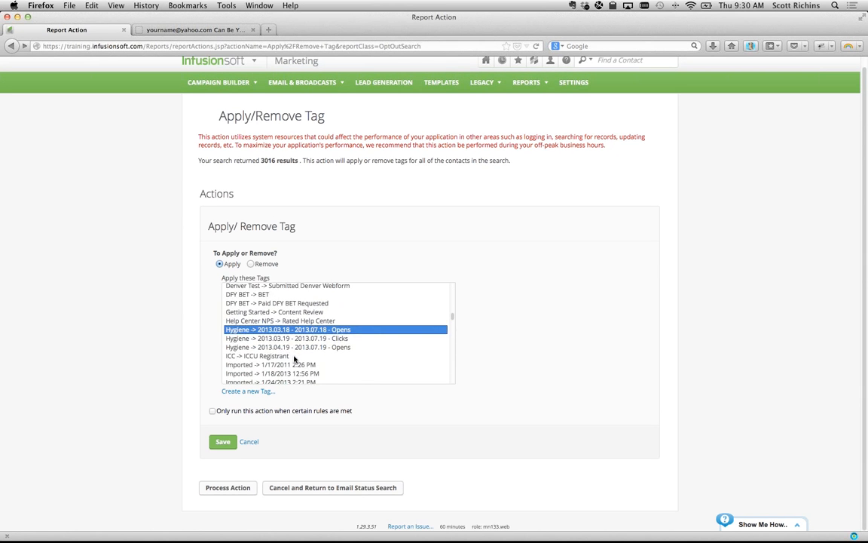
key(Down)
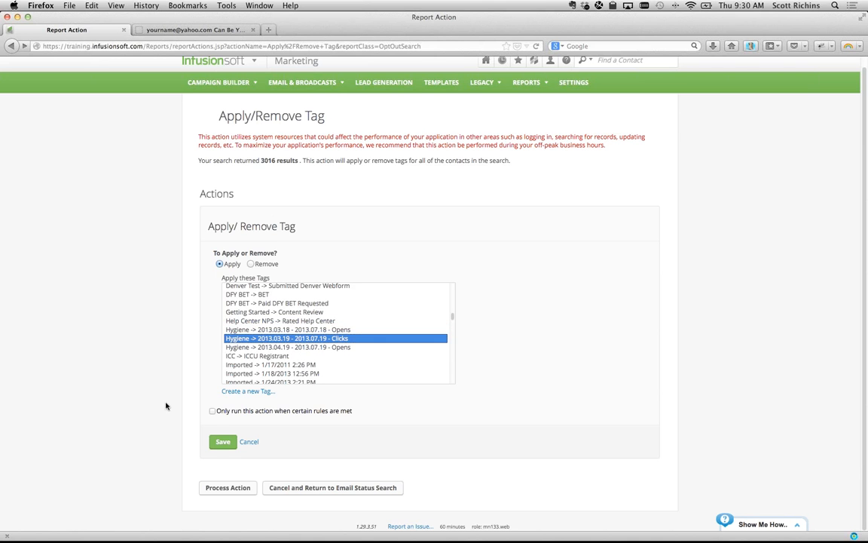
click(223, 442)
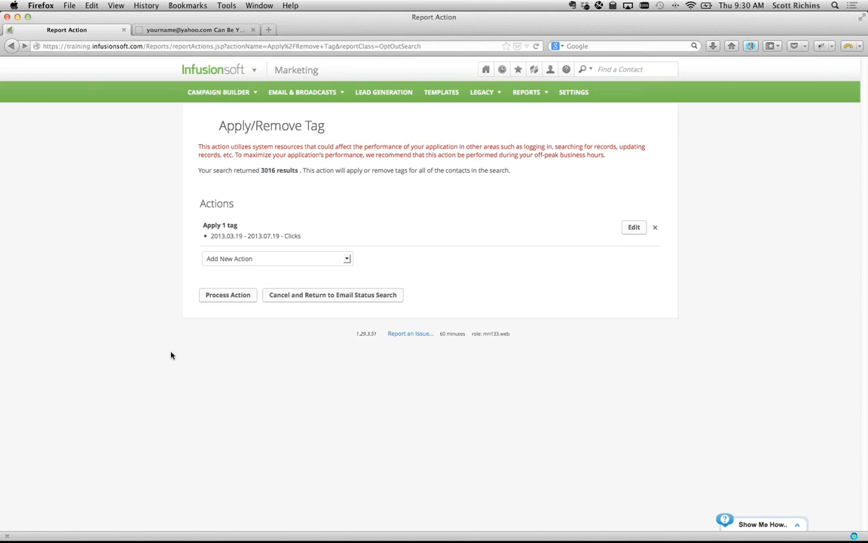
- Process the Clicks tagging for 3016 contacts and cancel the duplicate queued job
click(219, 299)
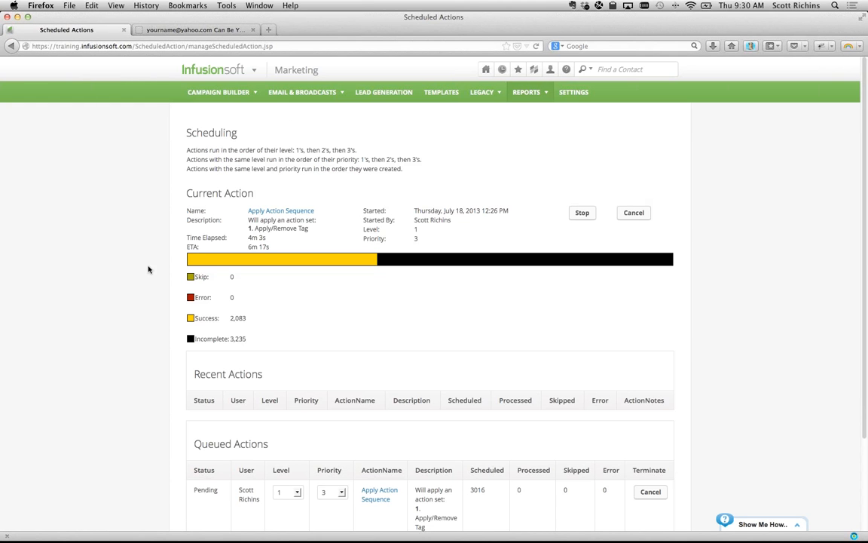
scroll(147, 269, down, 2)
scroll(231, 431, down, 2)
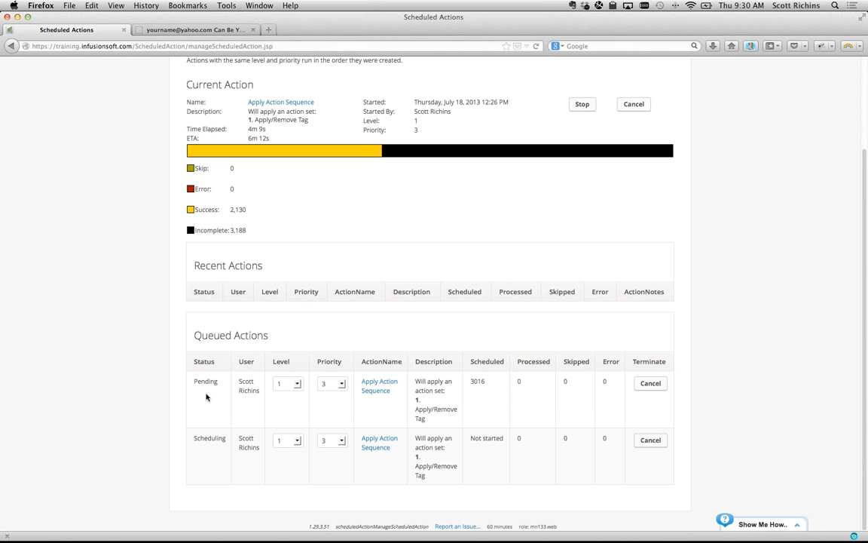
scroll(179, 376, up, 2)
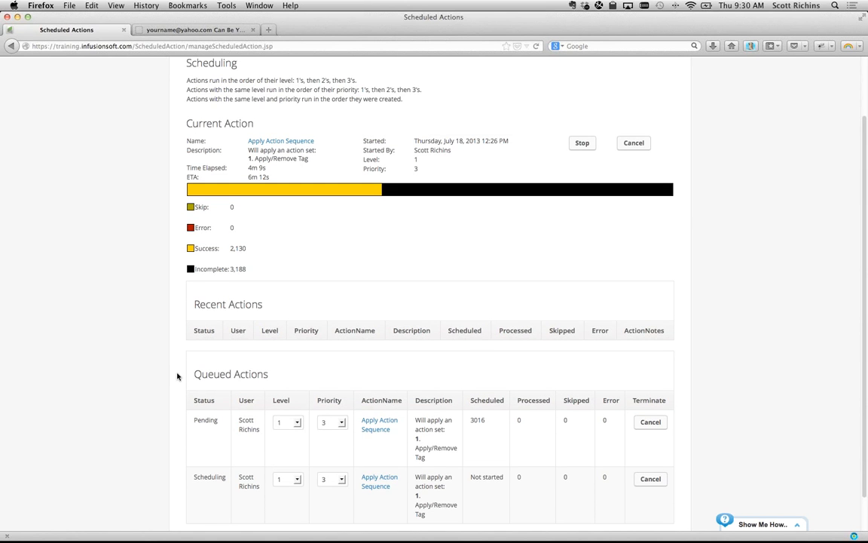
scroll(178, 376, up, 3)
scroll(177, 376, down, 3)
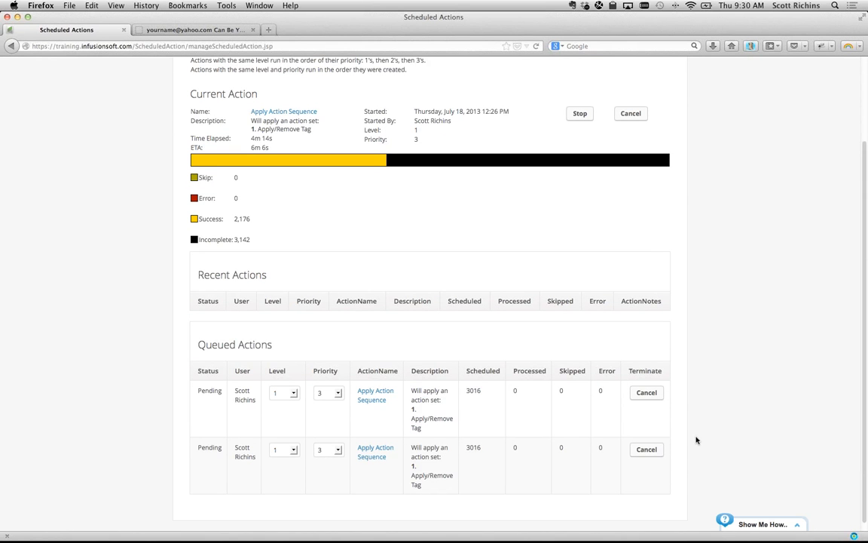
click(647, 450)
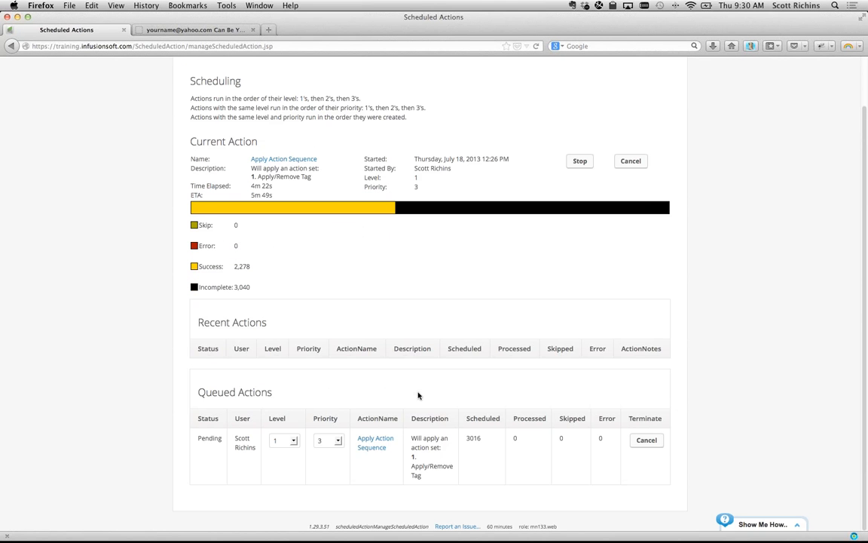
scroll(419, 395, up, 1)
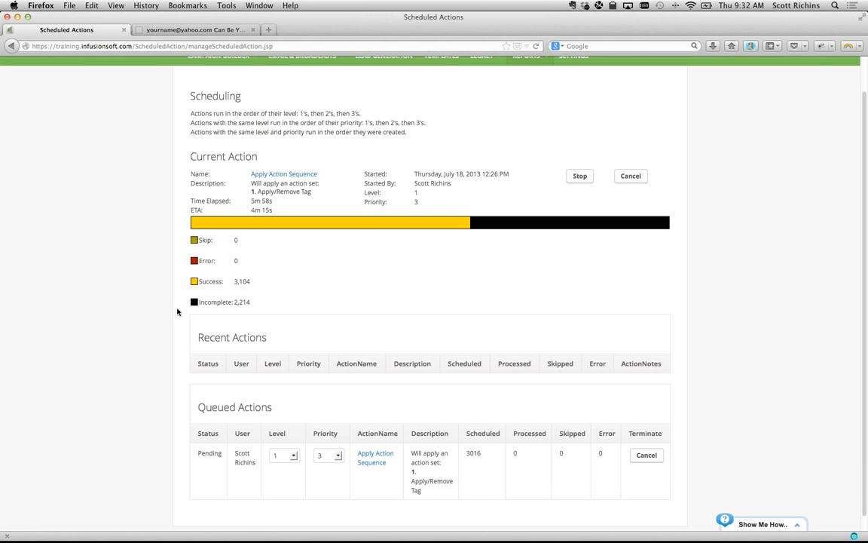
- Leave Scheduled Actions and go to E-Commerce Reports through the Infusionsoft main menu
scroll(297, 267, up, 1)
drag(208, 162, 331, 279)
click(277, 292)
scroll(278, 292, down, 1)
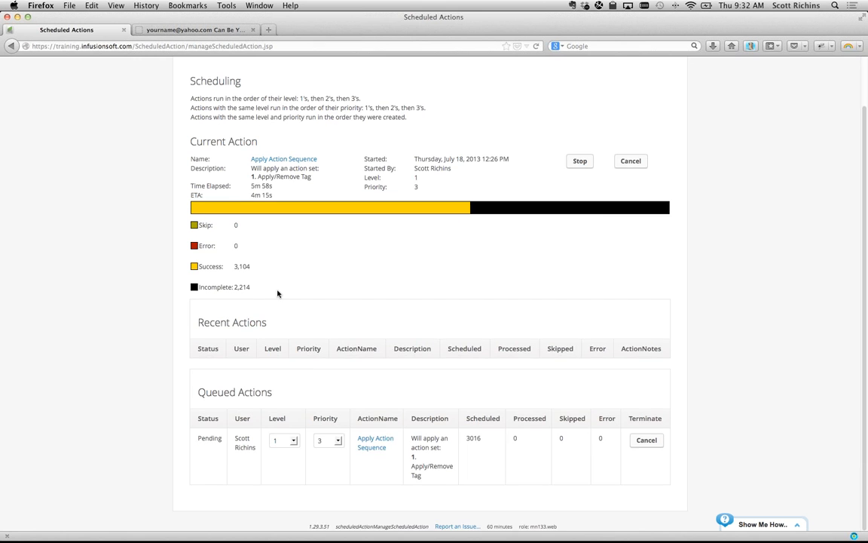
scroll(277, 292, up, 2)
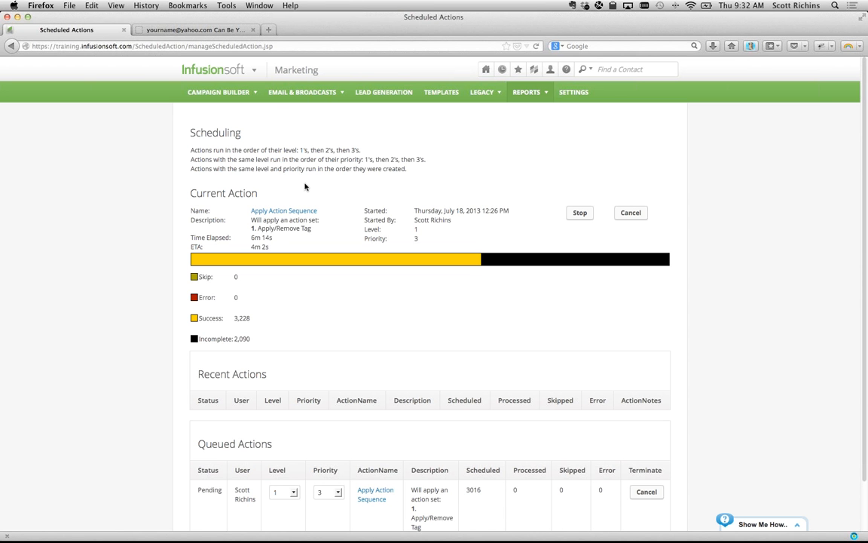
click(245, 76)
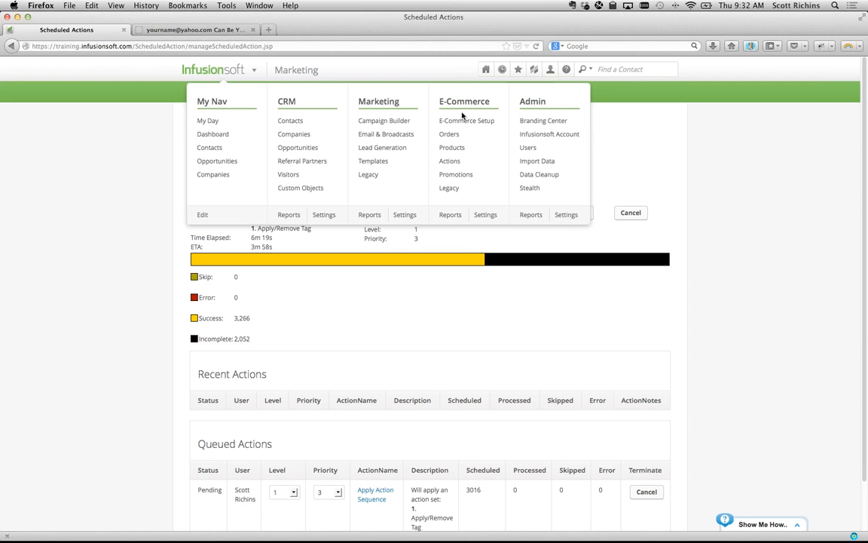
click(450, 217)
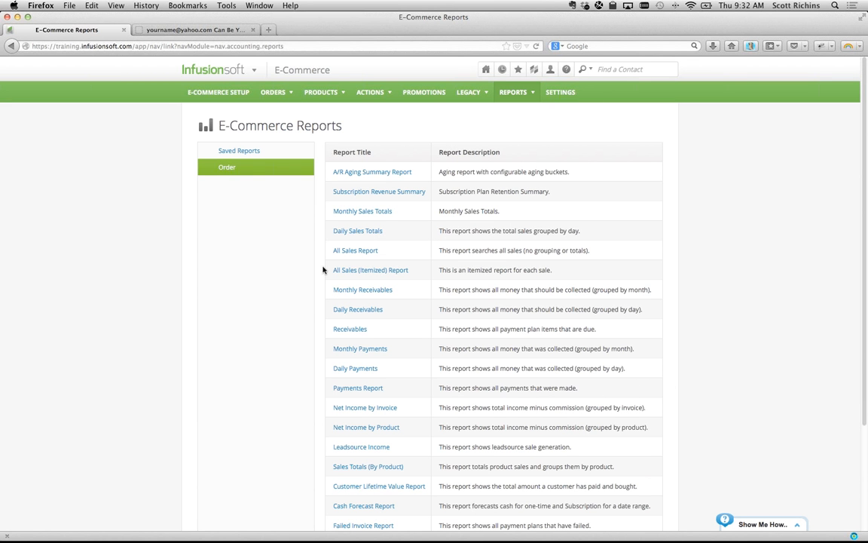
- Search the All Sales (Itemized) Report for 03-18-2013 to 07-18-2013, finding 44 invoices
scroll(287, 258, down, 2)
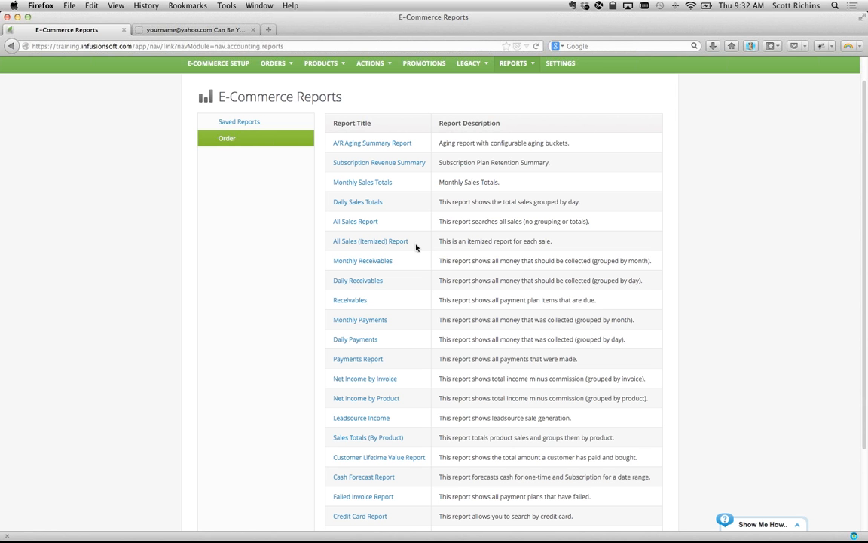
click(371, 243)
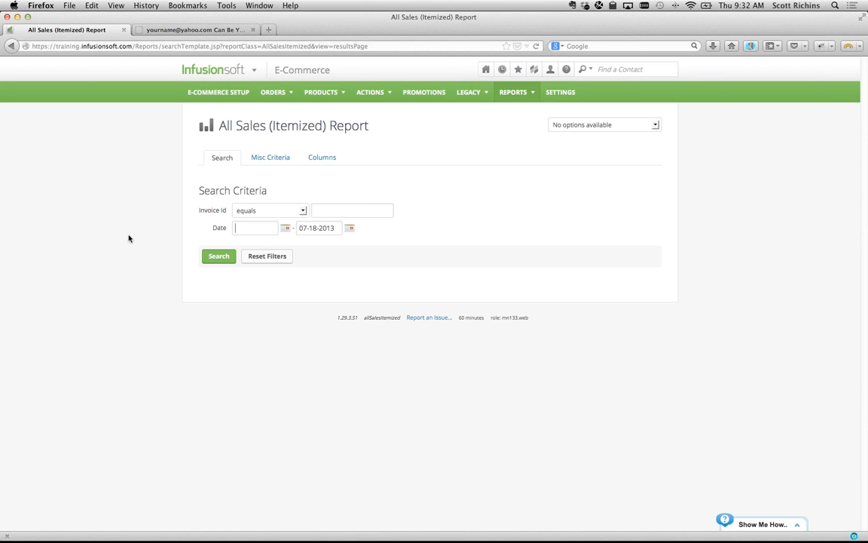
key(t)
click(219, 256)
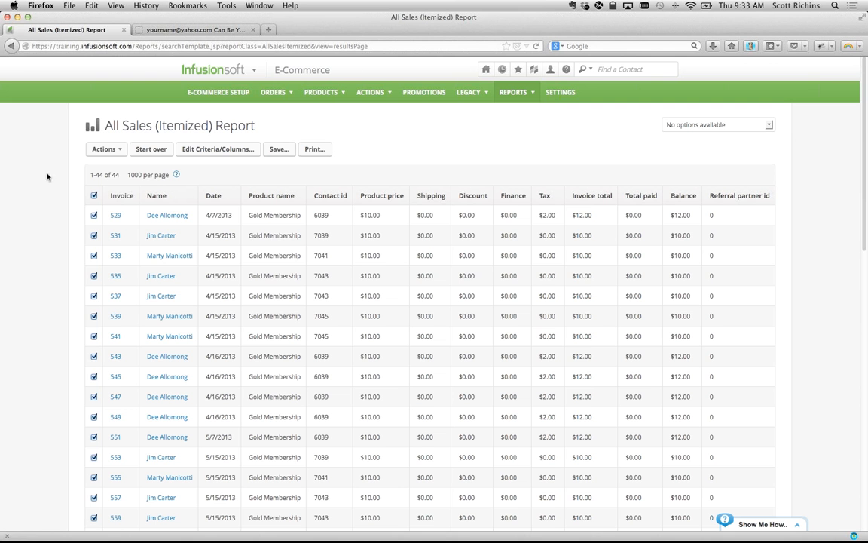
- Choose Apply/Remove Tag from the Actions menu for the 44 sales results
click(121, 150)
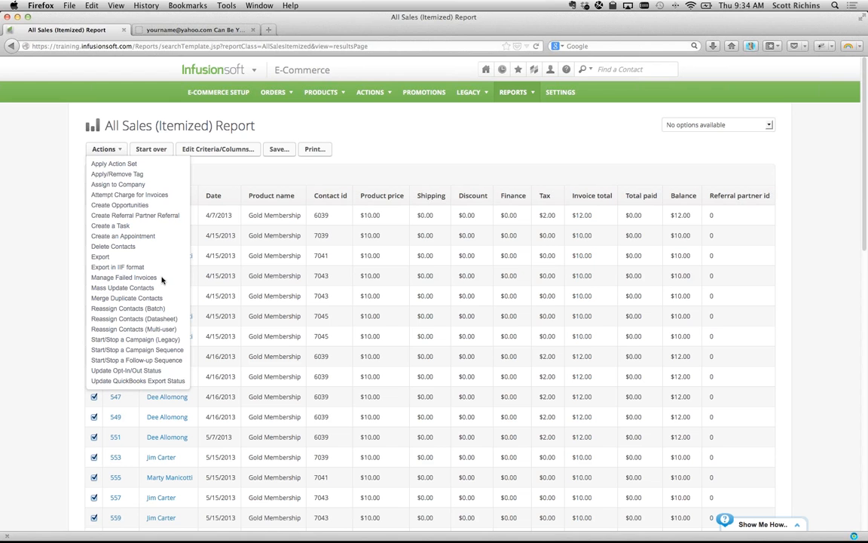
click(111, 175)
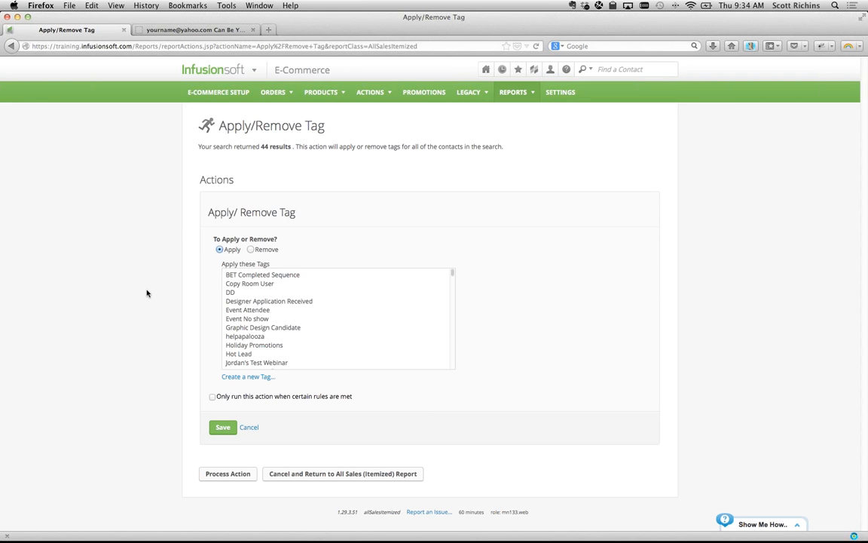
- Start a new tag in the Hygiene category
click(253, 376)
scroll(208, 399, down, 1)
scroll(207, 400, down, 2)
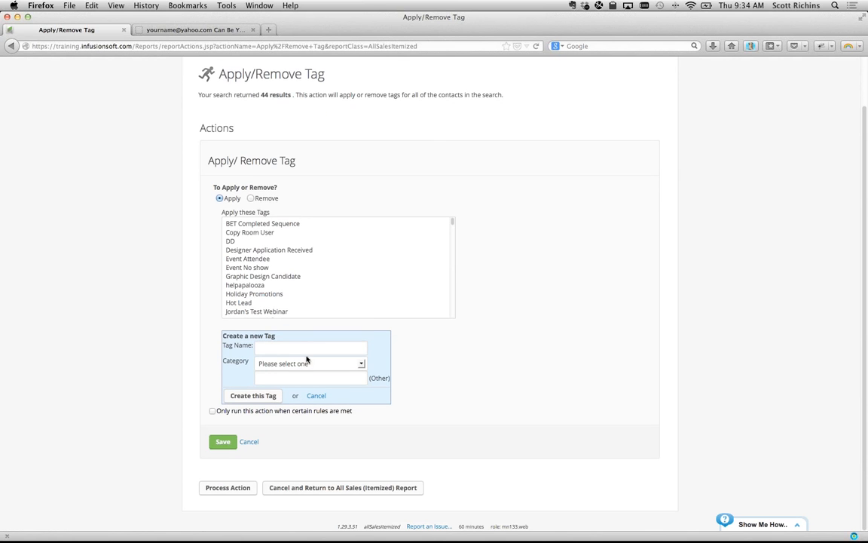
click(295, 363)
click(283, 308)
- Name it 2013.03.18 - 2013.07.18 - Orders by editing the pasted tag name
text(2013.04.19 - 2013.07.19 - Opens)
key(alt+Left)
key(alt+Left)
key(alt+Left)
key(alt+Left)
key(alt+Left)
key(Right)
key(Right)
key(BackSpace)
text(3)
key(Right)
key(Right)
key(Right)
key(BackSpace)
text(8)
key(Right)
key(Right)
key(Right)
key(Right)
key(Right)
key(Right)
key(Right)
key(Right)
key(Right)
key(Right)
key(Right)
key(Right)
key(Right)
key(BackSpace)
text(8)
key(Right)
key(Right)
key(Right)
key(Right)
key(Right)
key(Right)
key(Right)
key(Right)
key(BackSpace)
key(BackSpace)
key(BackSpace)
key(BackSpace)
text(rders)
- Create the Orders tag, save the action and process it for the 44 contacts
click(256, 402)
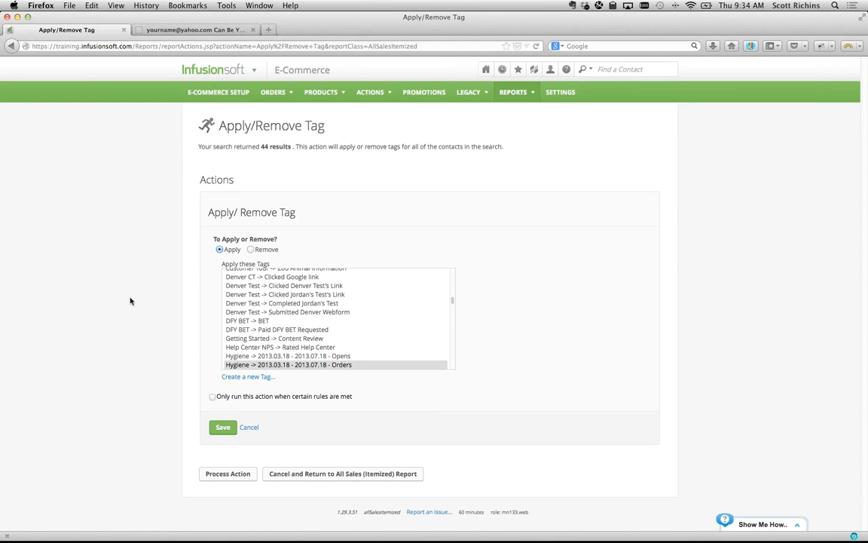
click(223, 428)
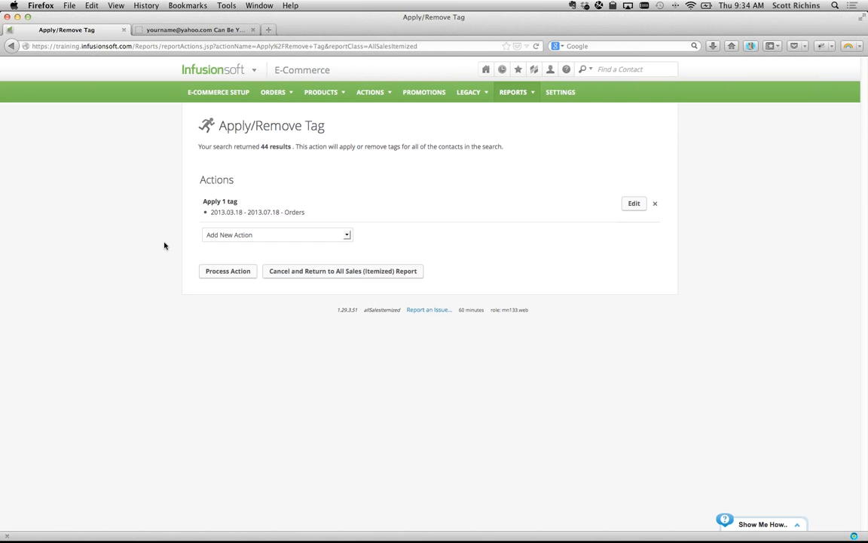
click(217, 271)
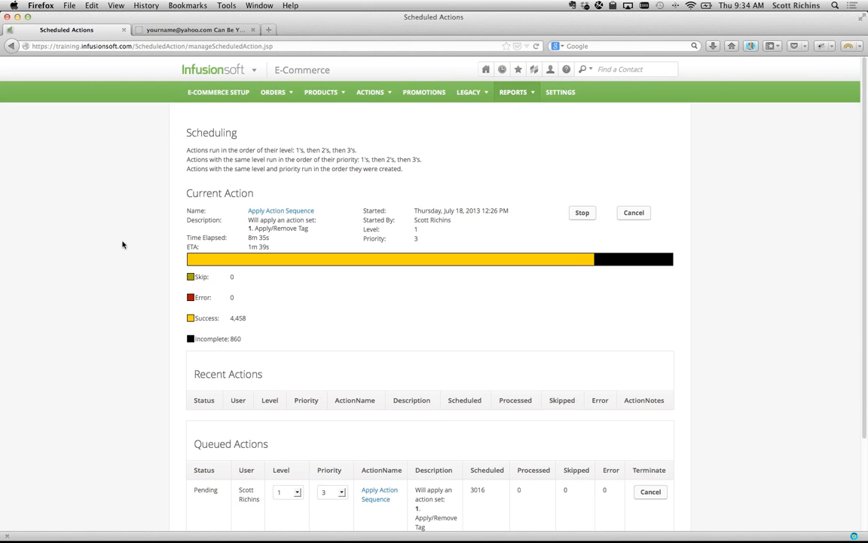
- Check the Opens tagging job at 4,784 successes, then bring up the main navigation
scroll(127, 317, down, 3)
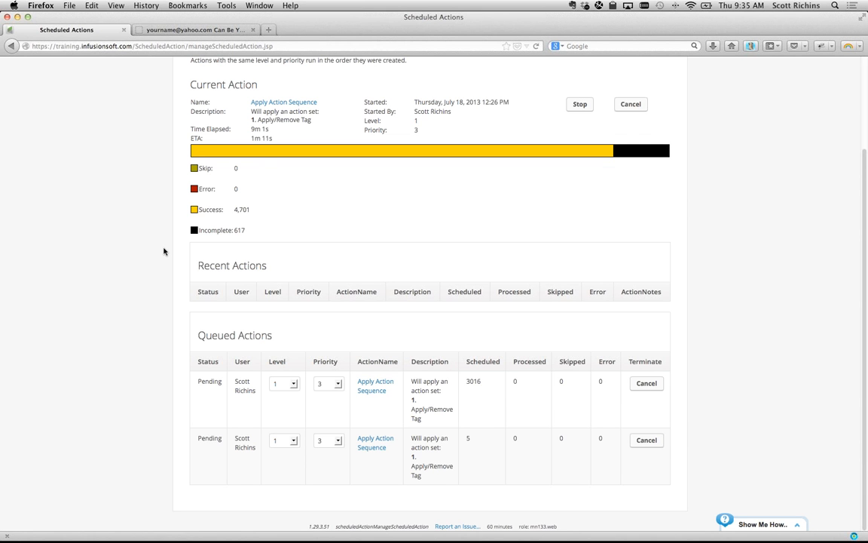
scroll(163, 251, up, 3)
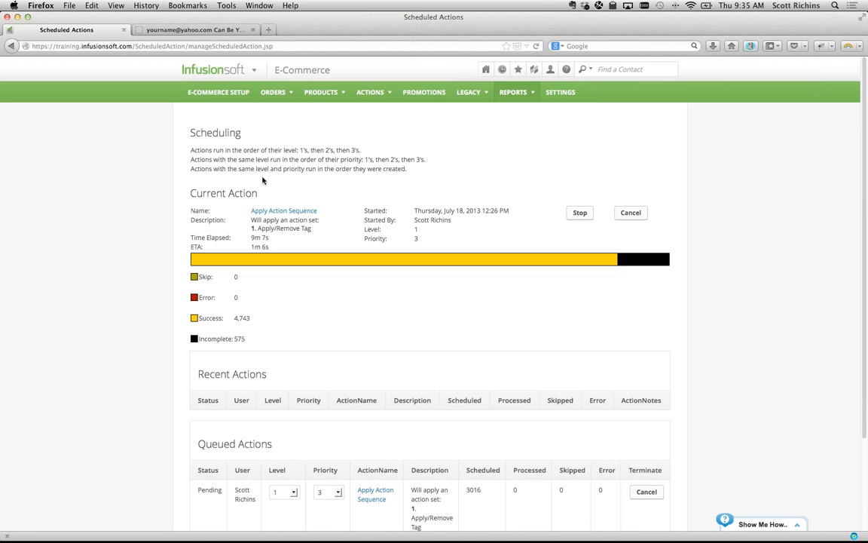
mouse_move(223, 68)
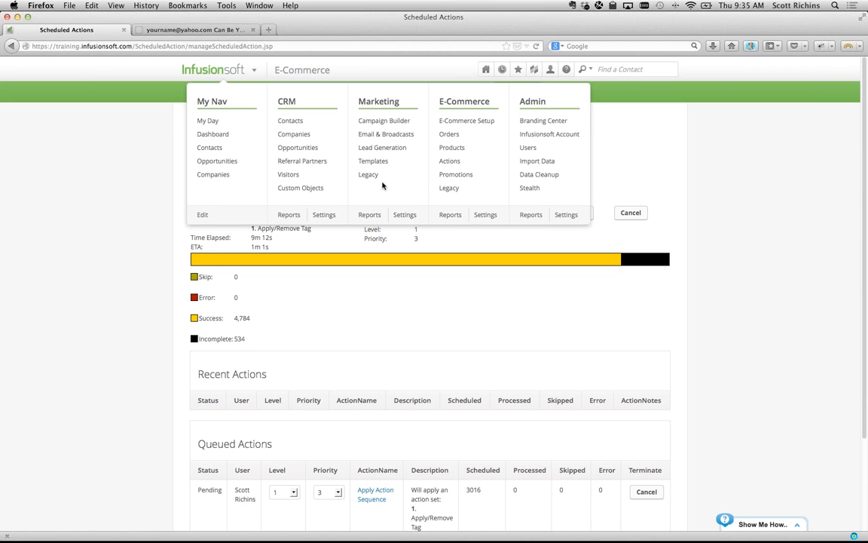
- Filter the Tags list to the Hygiene category and show each tag's contact count
click(320, 216)
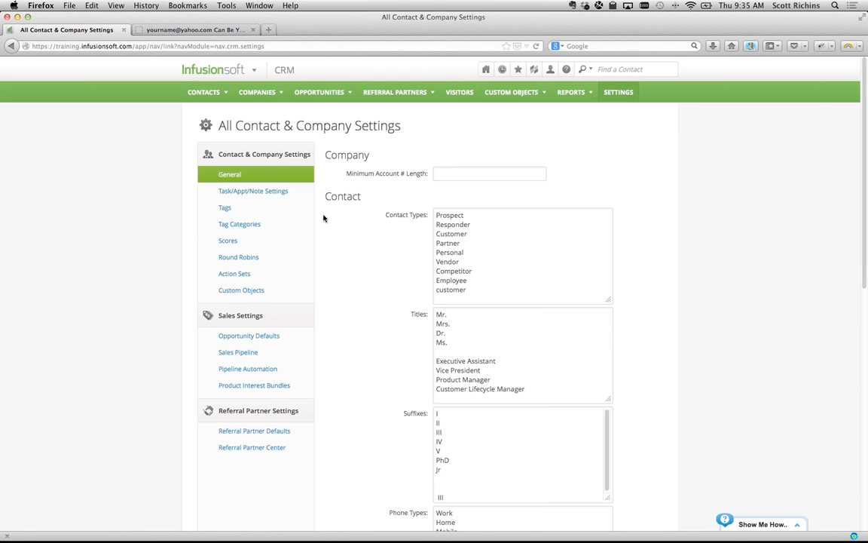
click(241, 214)
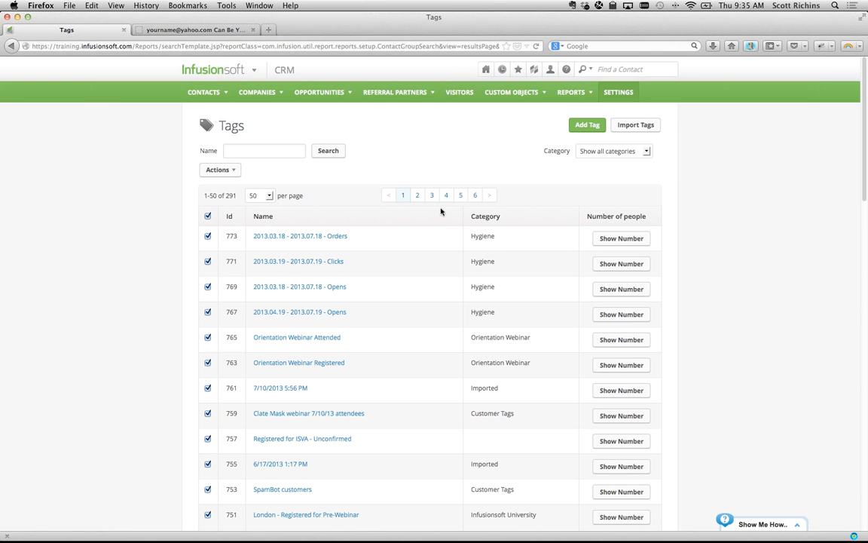
click(644, 151)
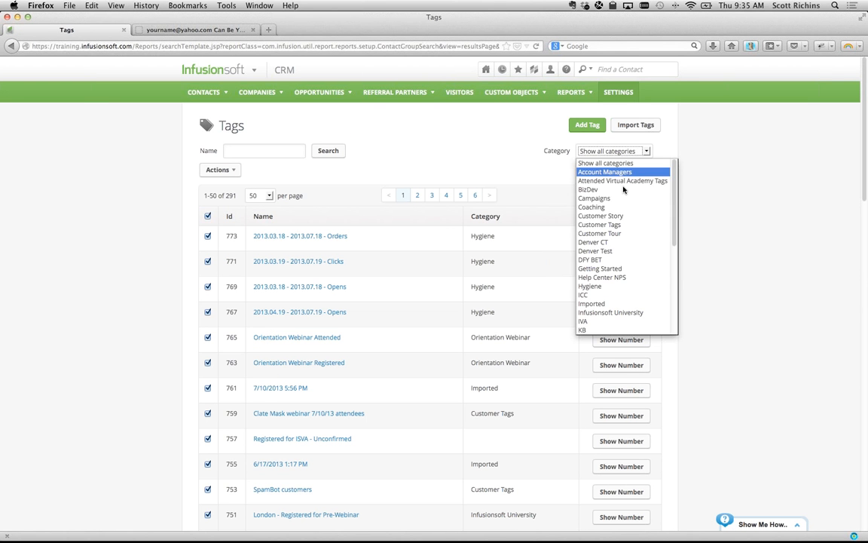
click(614, 286)
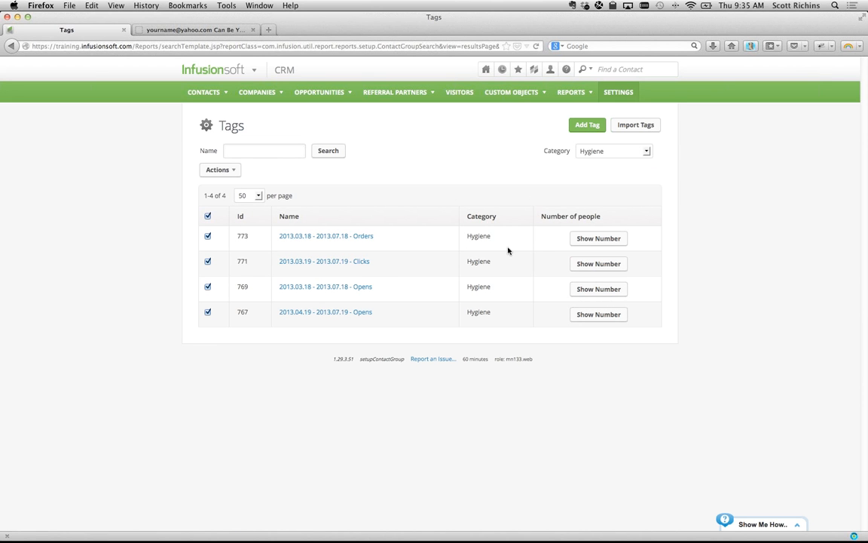
click(599, 241)
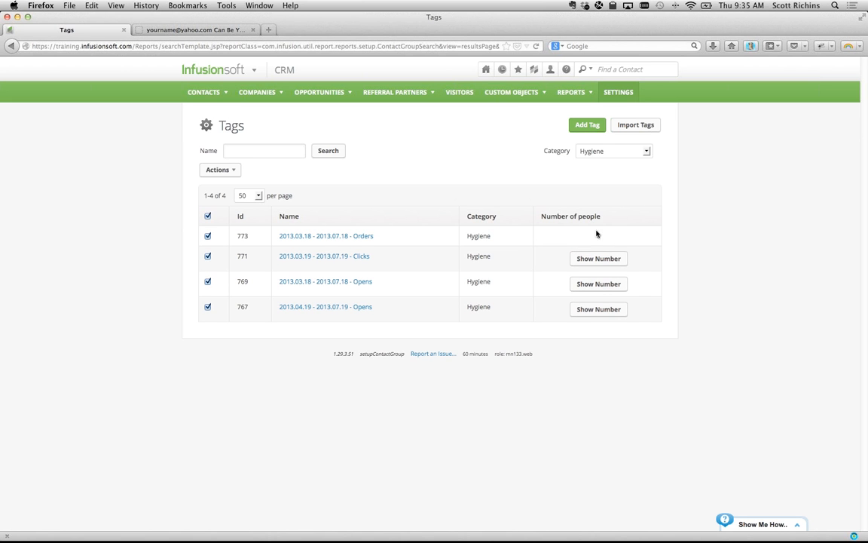
- Permanently delete the 2013.03.18 - 2013.07.18 - Orders tag, which has 0 contacts
click(358, 236)
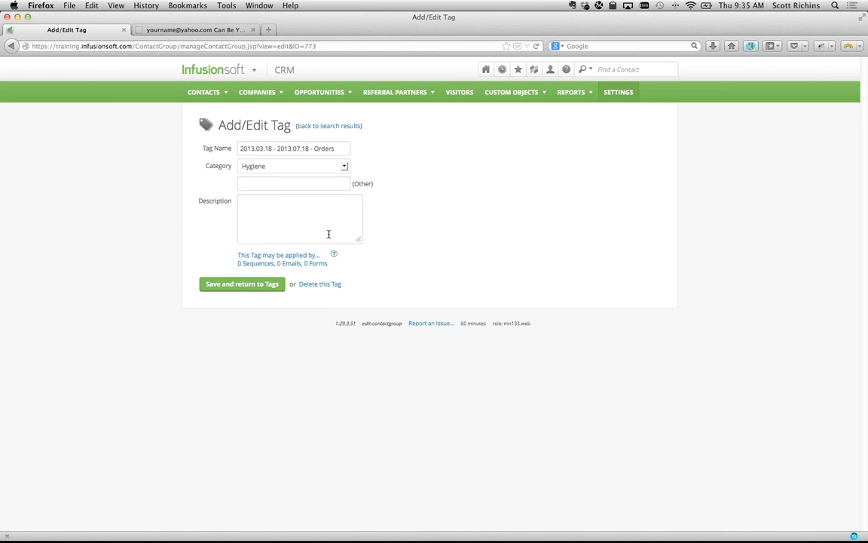
click(320, 287)
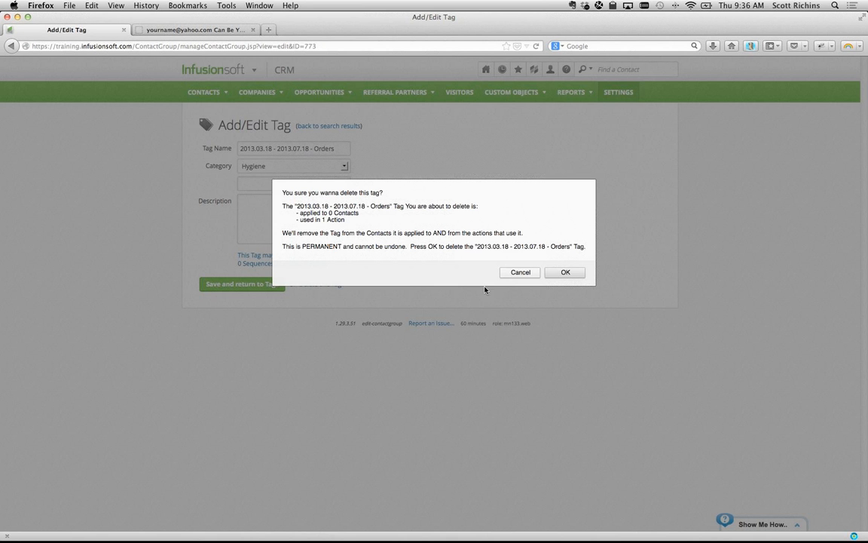
click(563, 273)
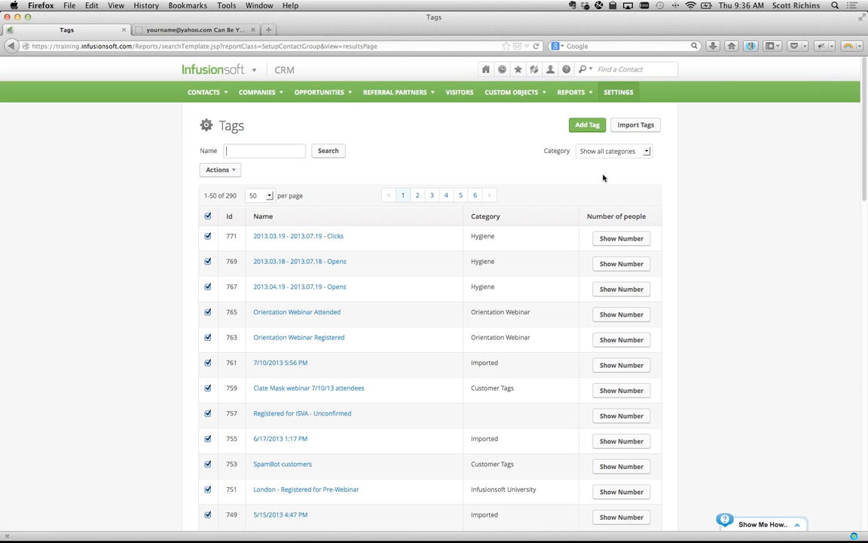
- Change the Opens tag's dates from 2013.04.19 - 2013.07.19 to 2013.03.18 - 2013.07.18
click(284, 287)
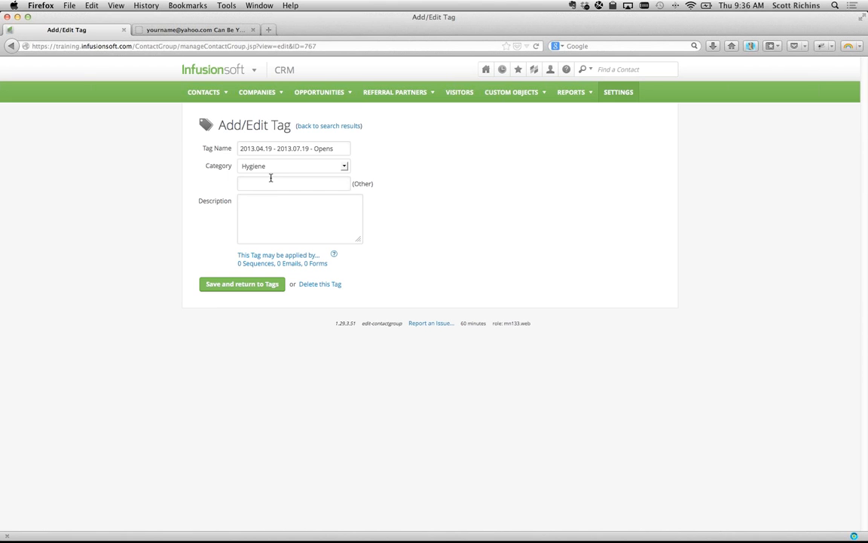
click(263, 147)
key(BackSpace)
text(3)
key(Right)
key(Right)
key(Right)
key(BackSpace)
text(8)
key(Right)
key(BackSpace)
text(8)
click(251, 287)
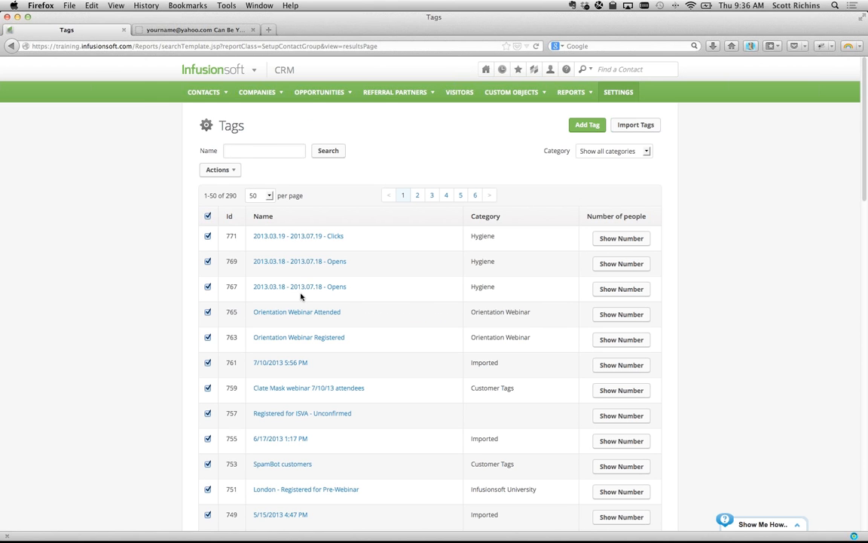
- Change the Clicks tag's days from 19 to 18 so it reads 2013.03.18 - 2013.07.18
click(305, 237)
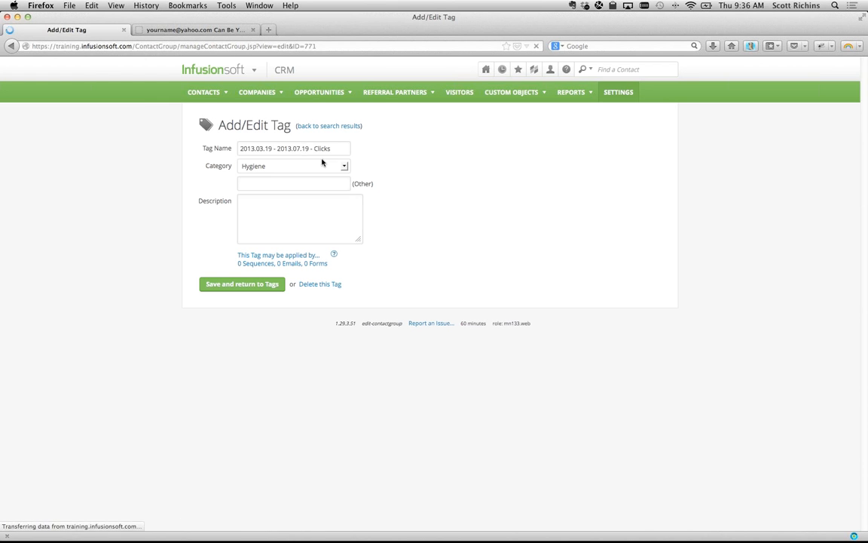
click(270, 148)
key(BackSpace)
text(8)
key(Right)
key(Right)
key(Right)
key(Right)
key(Right)
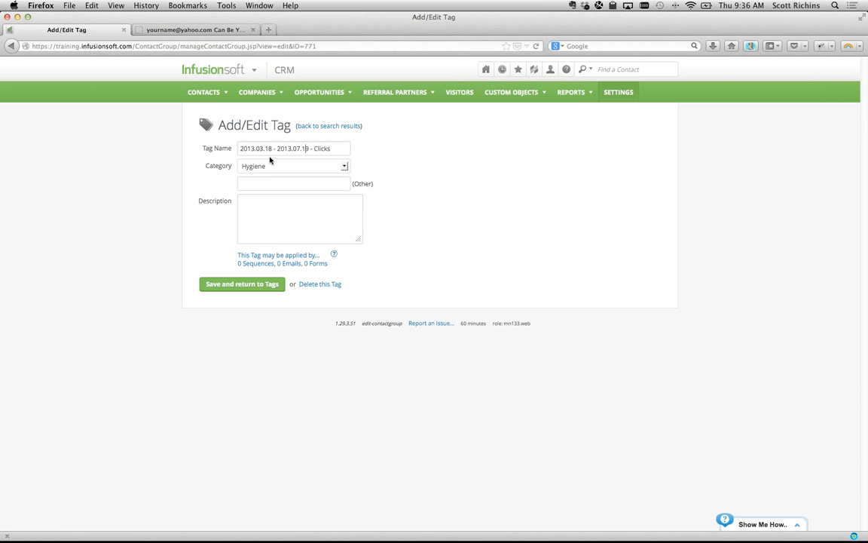
key(BackSpace)
text(8)
click(228, 283)
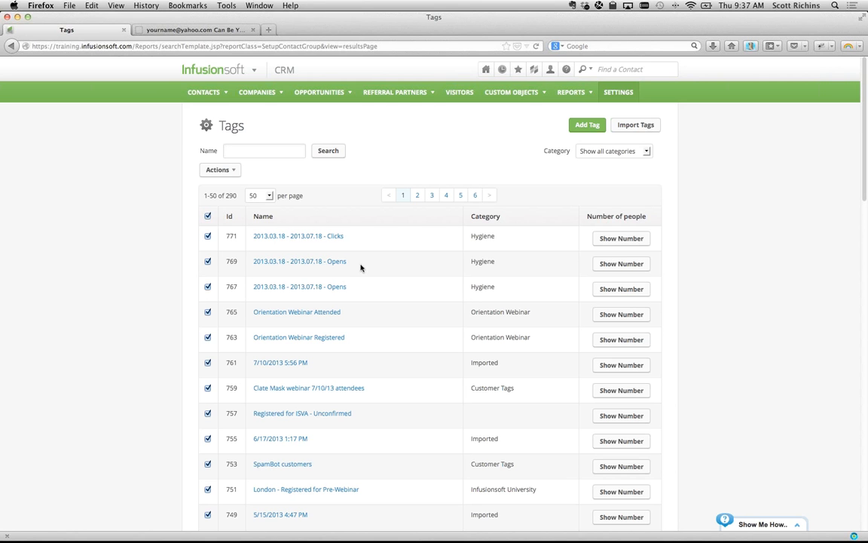
- Check counts for tags 767, 769 and 771, then rename empty tag 769 from Opens to Orders
click(598, 287)
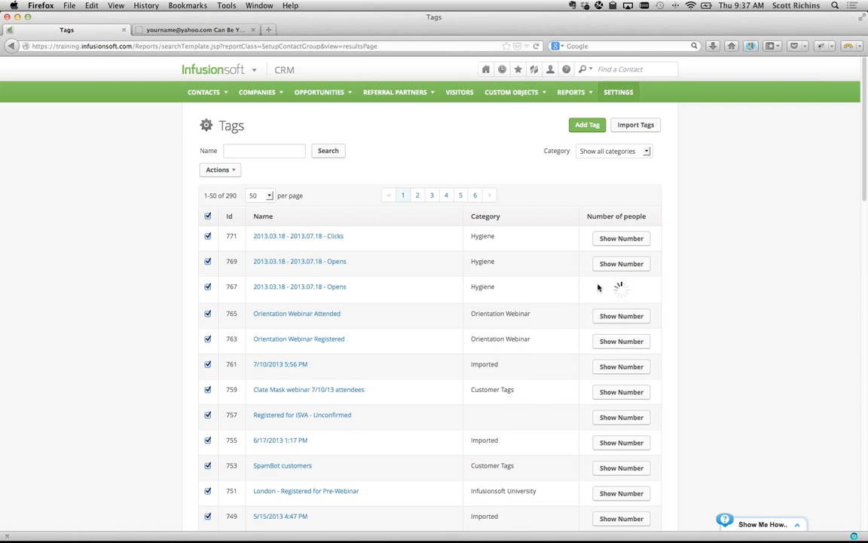
click(605, 264)
click(607, 239)
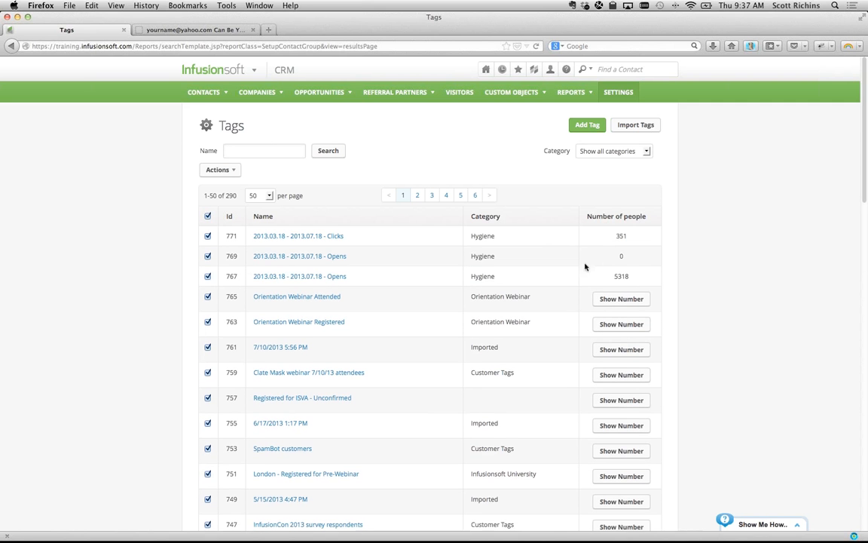
click(341, 256)
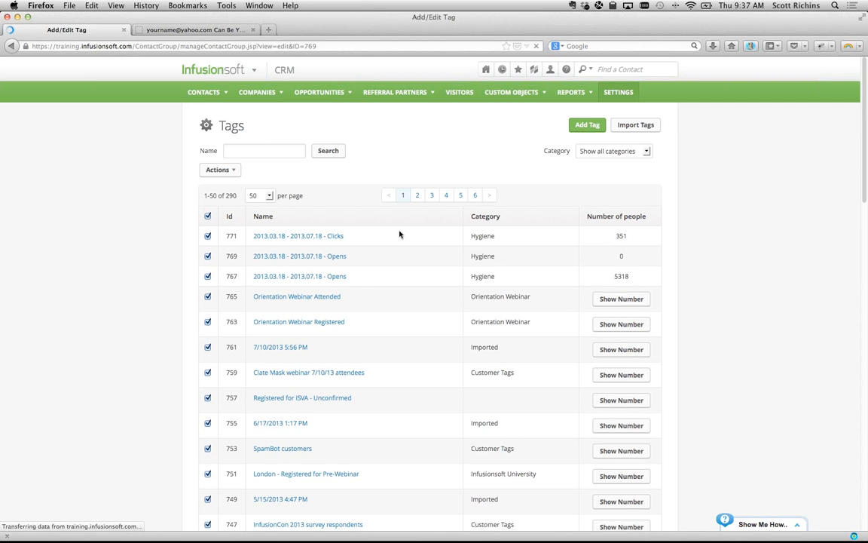
click(332, 149)
key(BackSpace)
key(BackSpace)
key(BackSpace)
key(BackSpace)
text(rders)
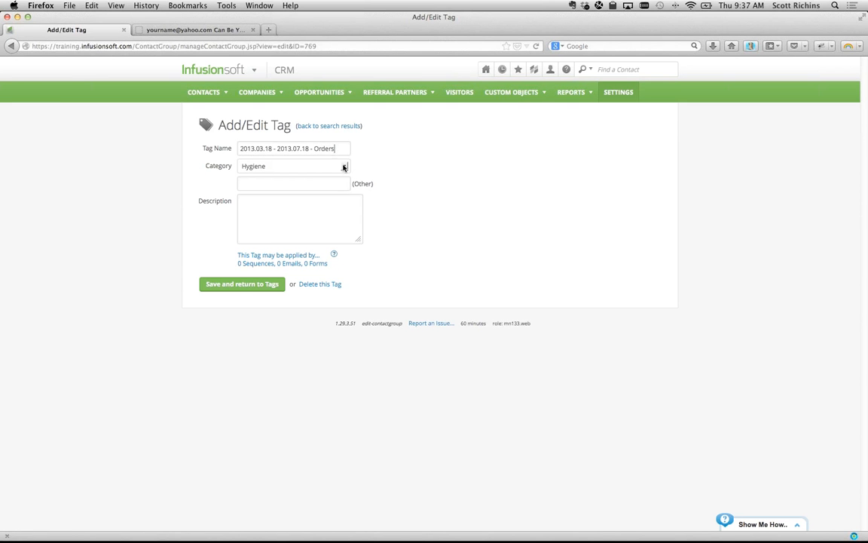
click(236, 285)
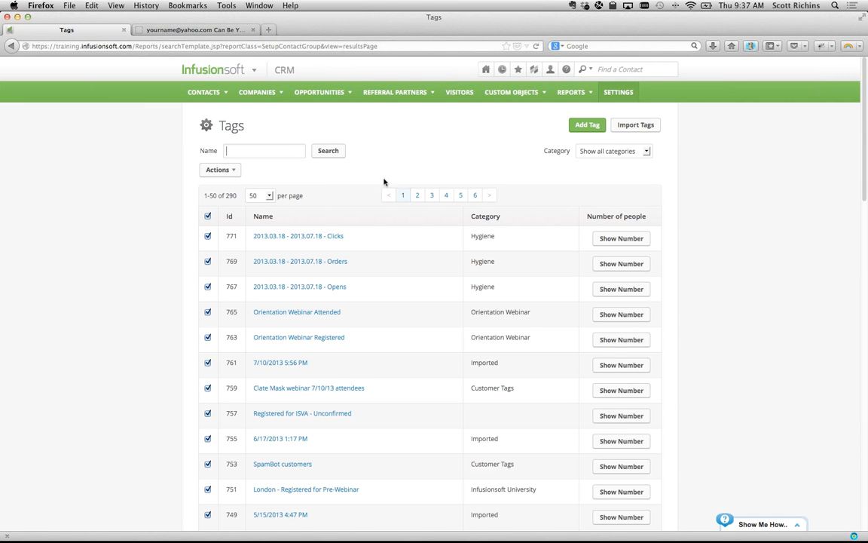
mouse_move(199, 68)
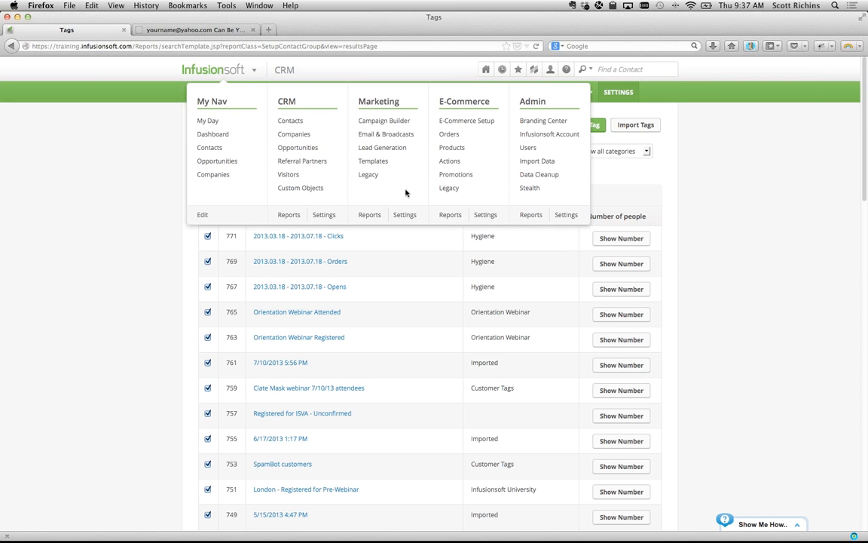
- In Email Status Search, select Unconfirmed, Confirmed (Legacy) and Confirmed as the email statuses
click(369, 216)
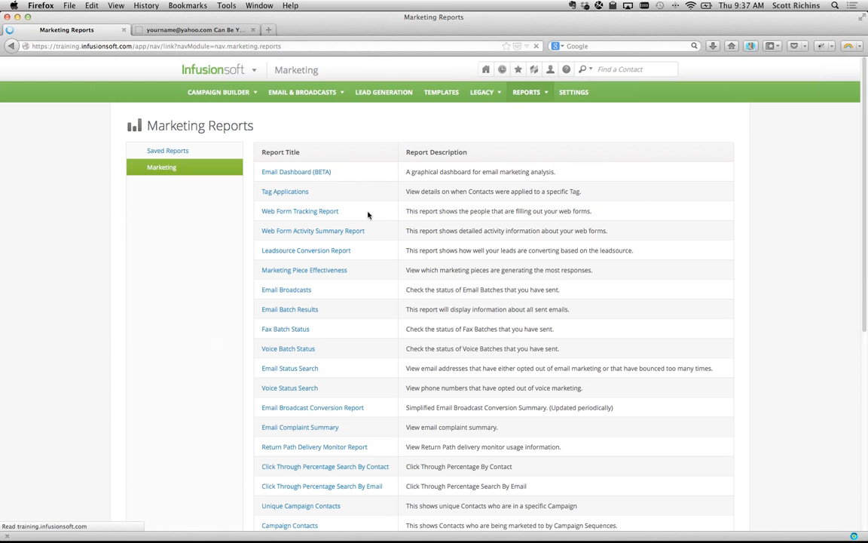
click(299, 368)
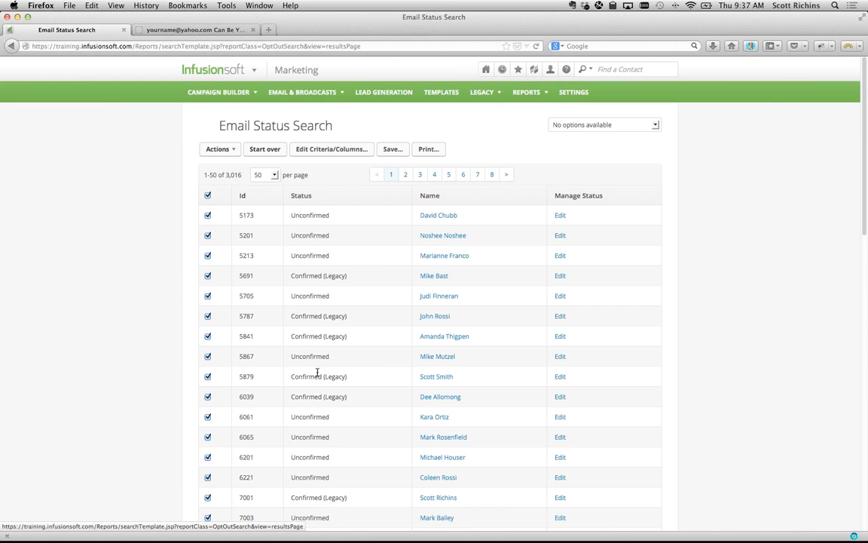
click(265, 149)
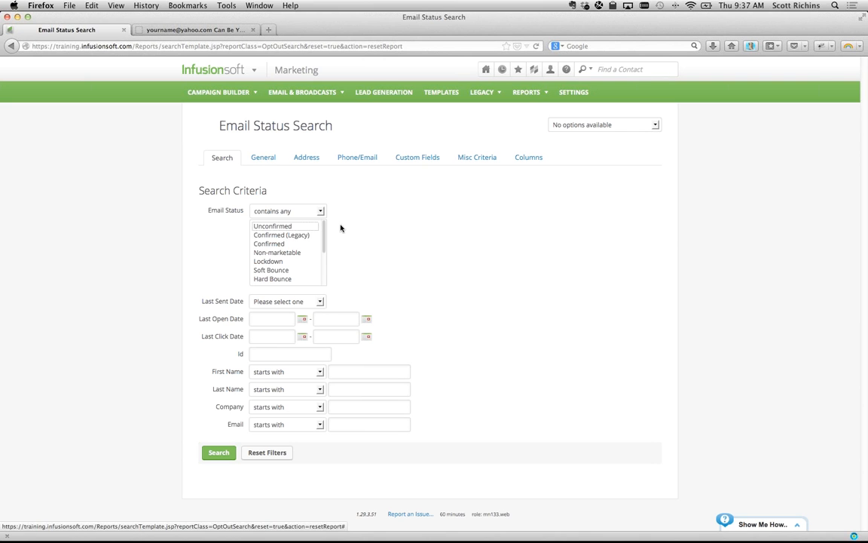
click(293, 226)
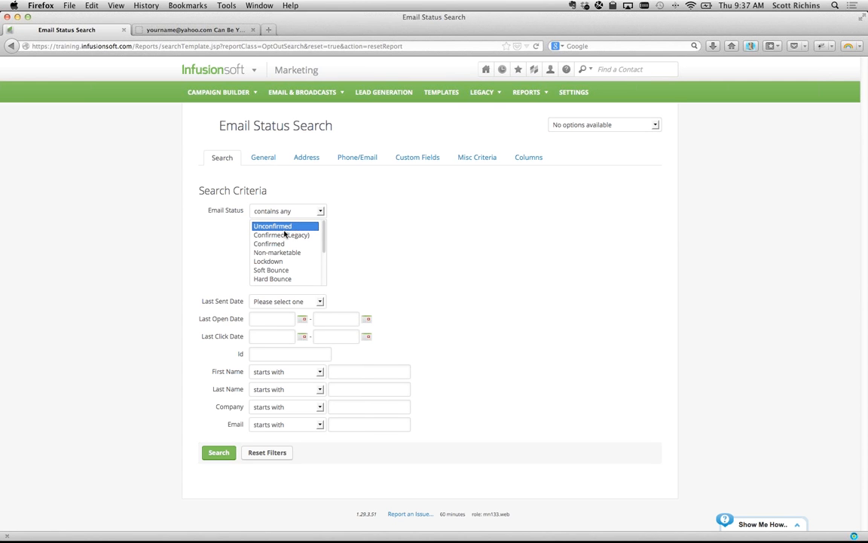
super+click(285, 234)
super+click(285, 243)
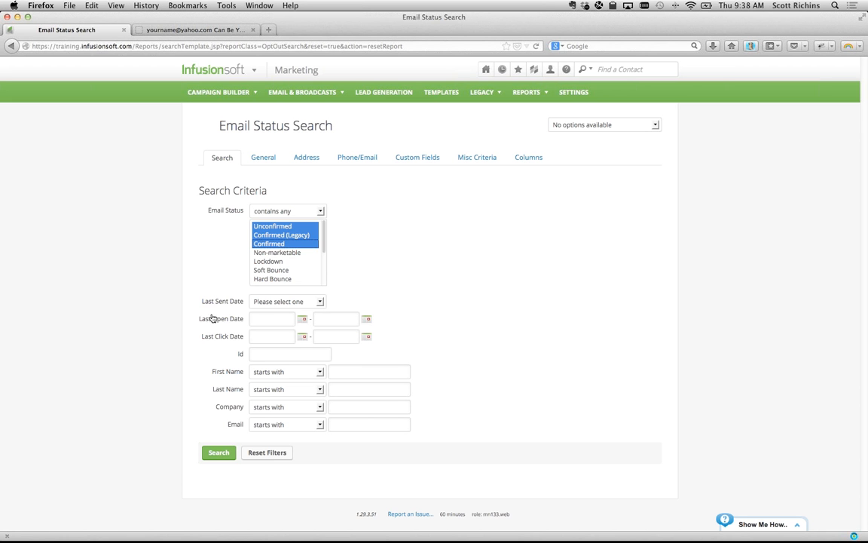
click(207, 320)
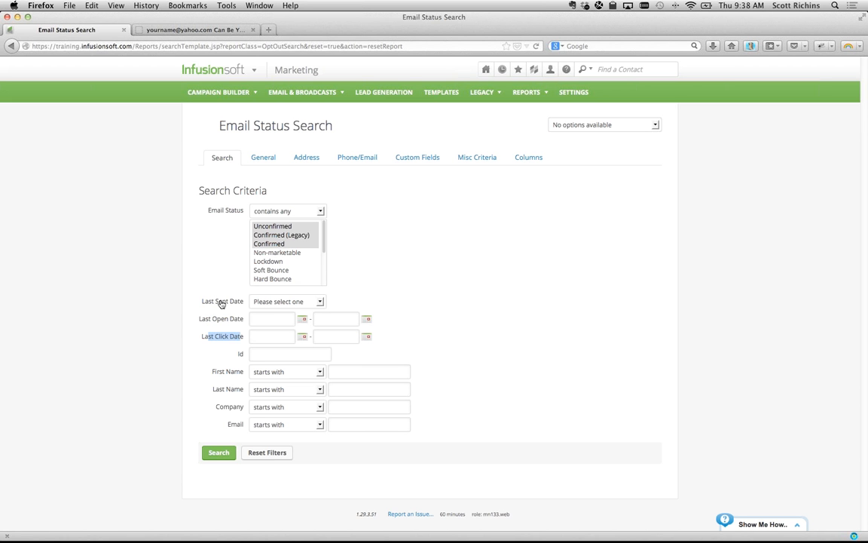
- In Misc Criteria, set Tag Ids to "Doesn't have ANY of these Tags"
click(266, 159)
scroll(233, 279, down, 3)
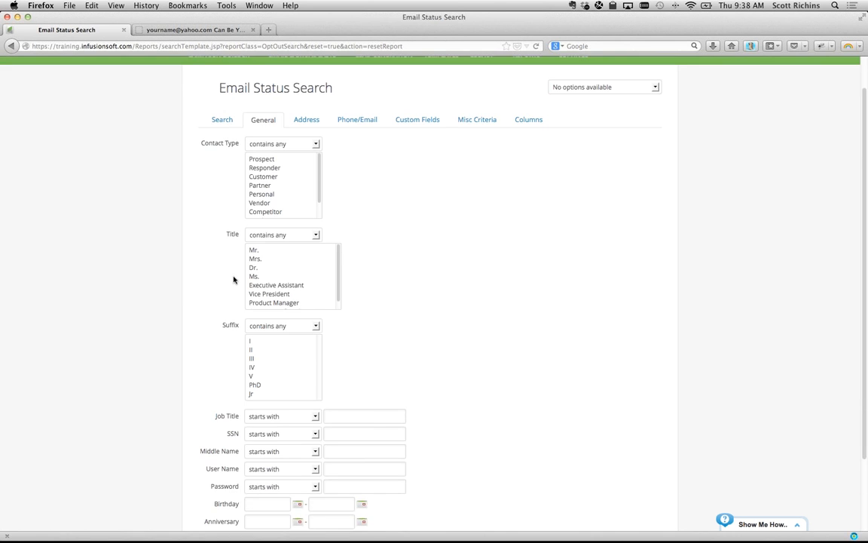
scroll(234, 280, up, 3)
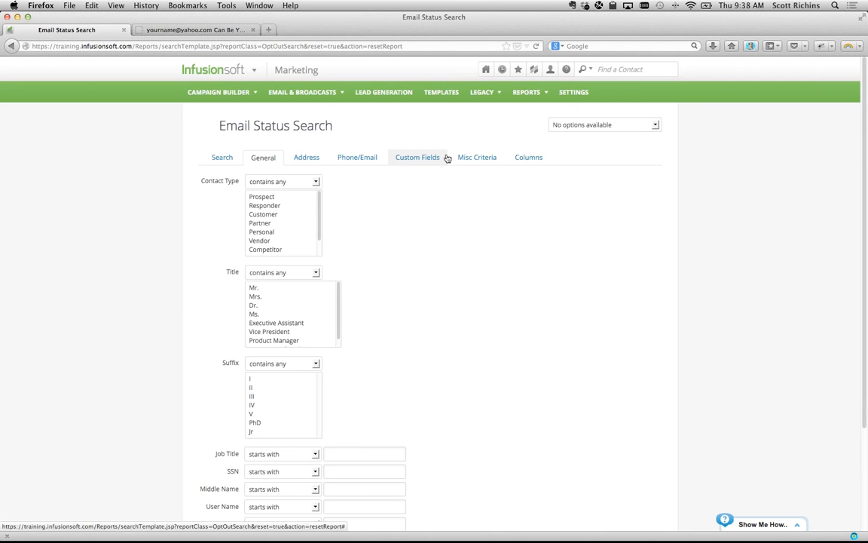
click(473, 159)
drag(242, 180, 270, 182)
click(242, 185)
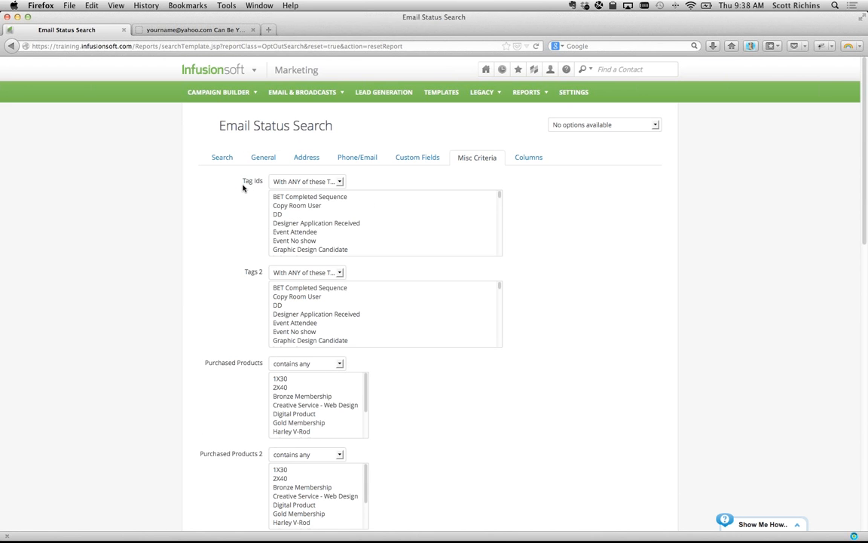
click(307, 183)
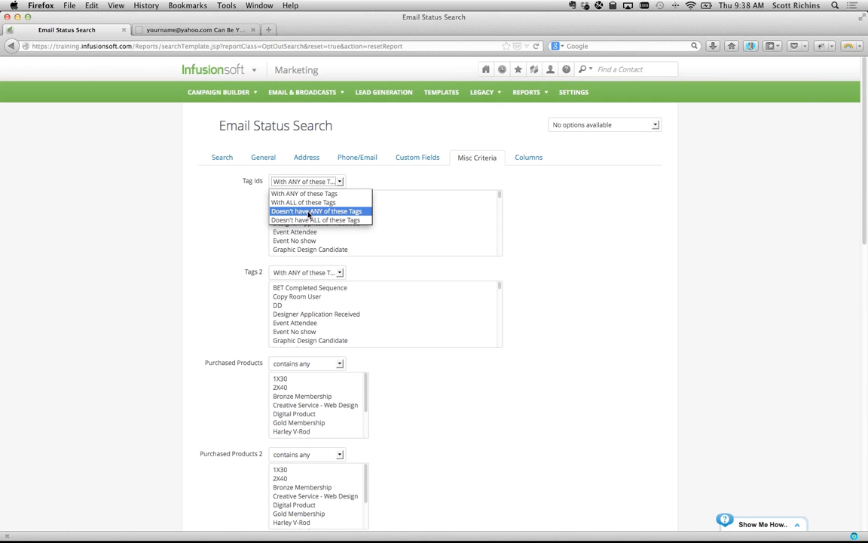
click(309, 212)
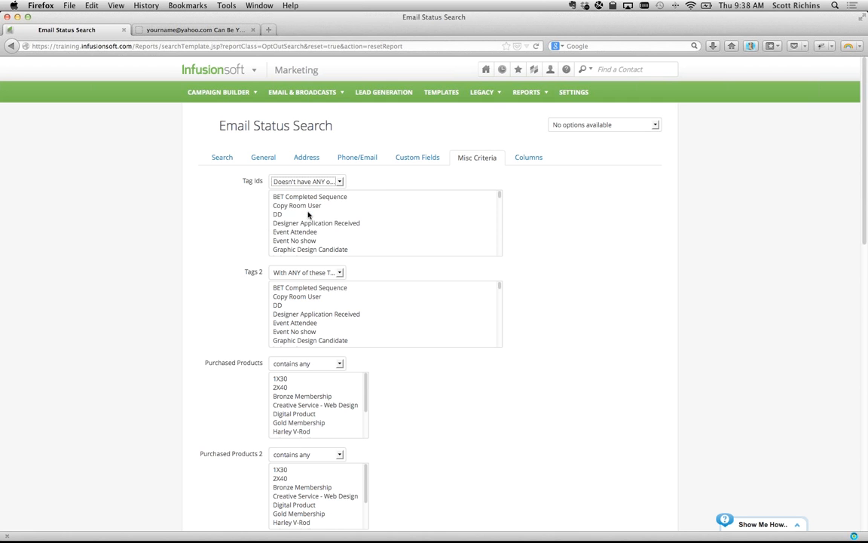
- Select the Hygiene Clicks, Opens and Orders 2013.03.18 - 2013.07.18 tags to exclude
scroll(308, 213, down, 10)
scroll(308, 214, down, 6)
click(308, 214)
text(hy)
scroll(329, 225, down, 1)
scroll(329, 225, down, 3)
shift+click(324, 229)
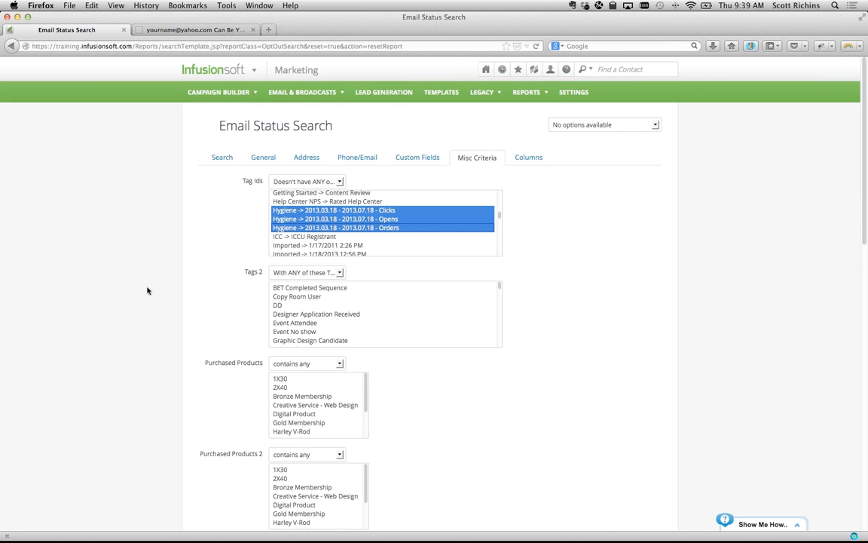
- Run the email status search, returning 5,911 contacts
scroll(148, 291, down, 5)
scroll(147, 291, down, 10)
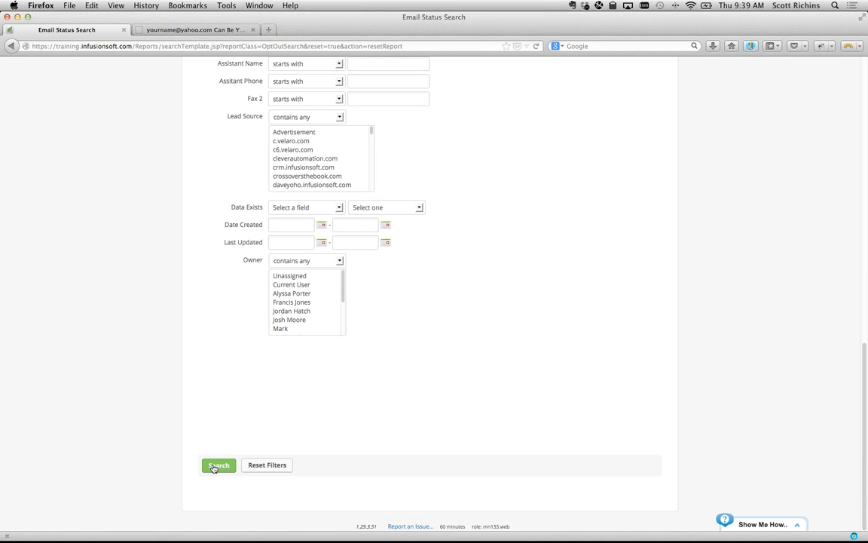
click(216, 465)
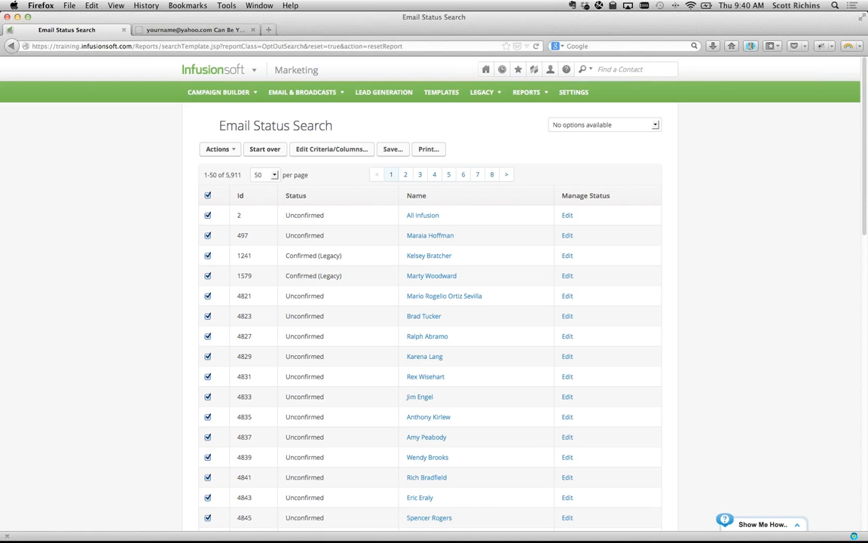
- Create a new campaign named 'Re-engagement Campaign' in Campaign Builder
click(226, 71)
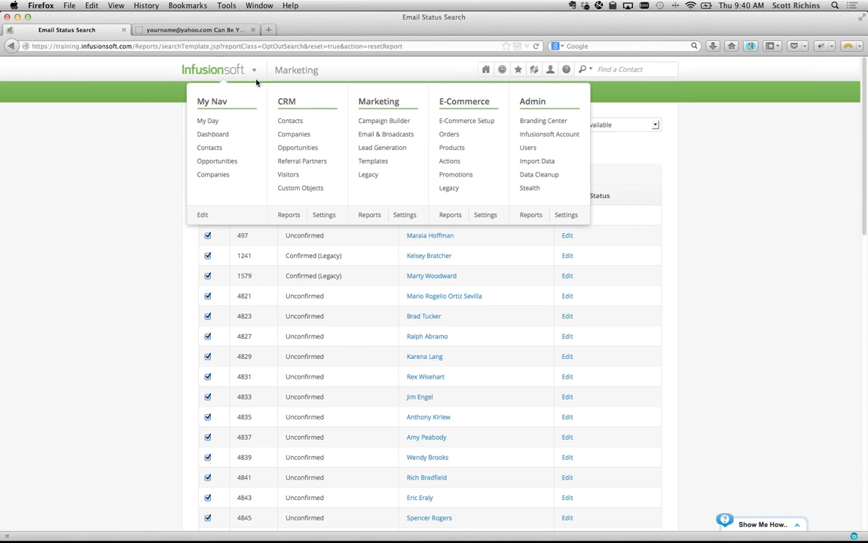
click(376, 125)
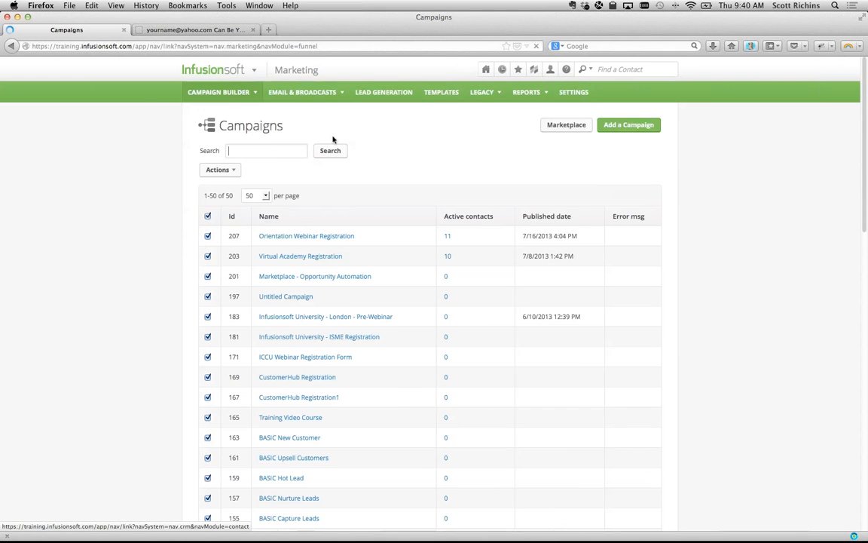
click(628, 125)
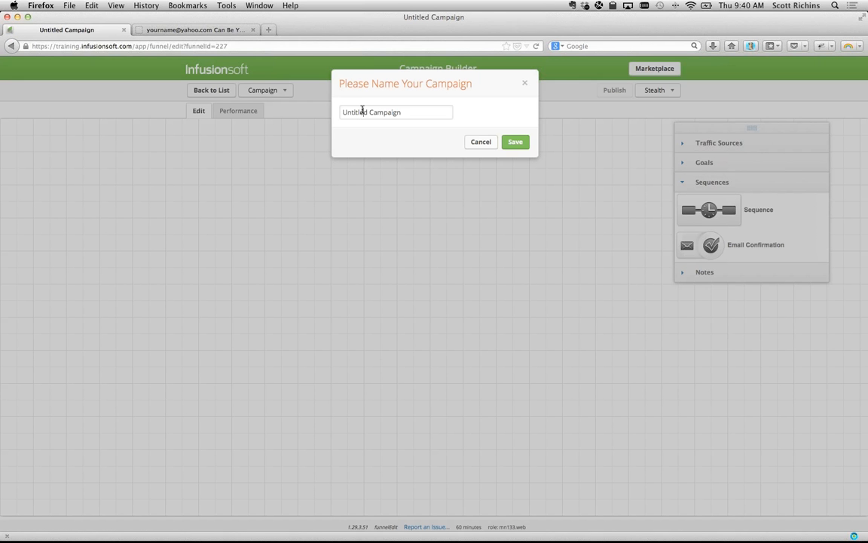
drag(402, 112, 295, 101)
text(Re-engagement Campaign)
click(516, 142)
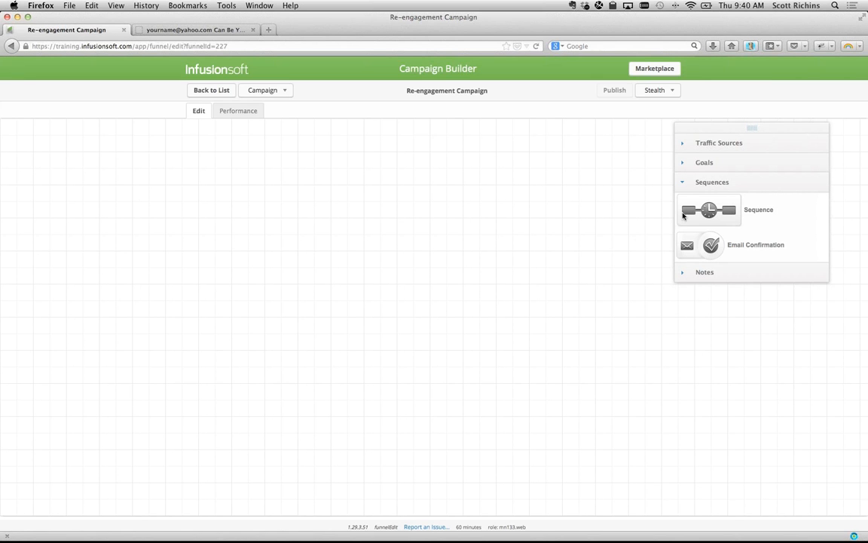
- Add a sequence to the canvas and place an email step after its Start
drag(685, 214, 141, 160)
mouse_move(171, 187)
mouse_down()
mouse_move(141, 176)
mouse_move(156, 192)
mouse_up()
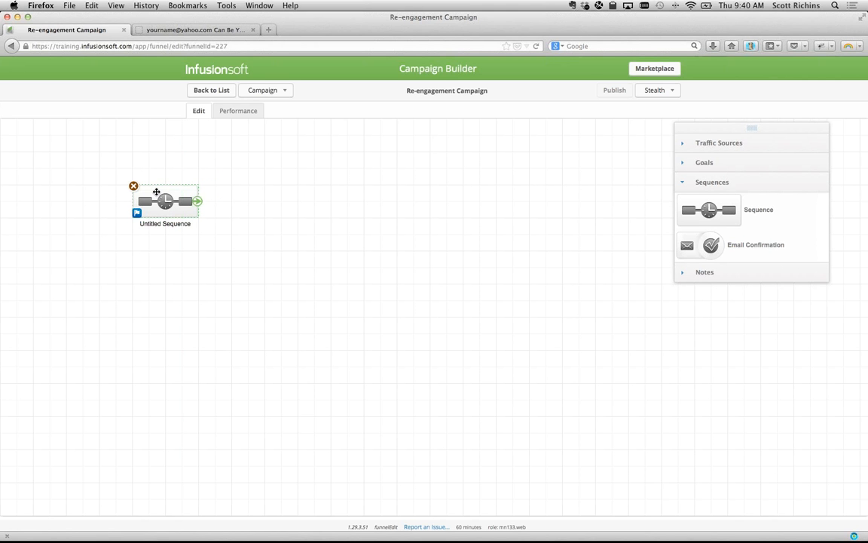
double_click(156, 192)
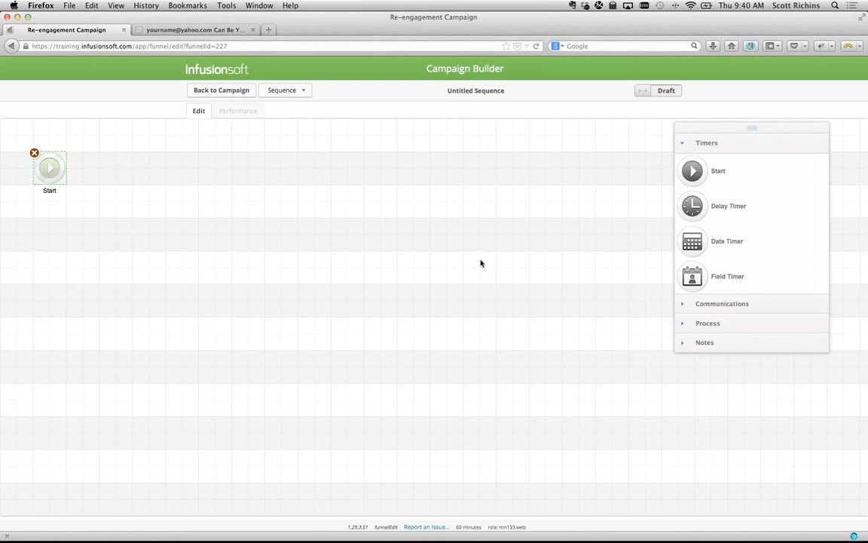
click(688, 303)
drag(693, 190, 124, 166)
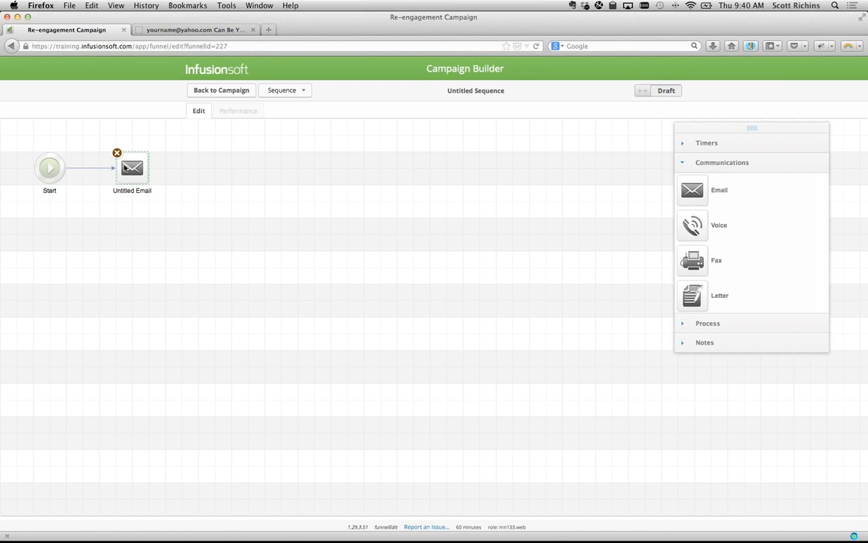
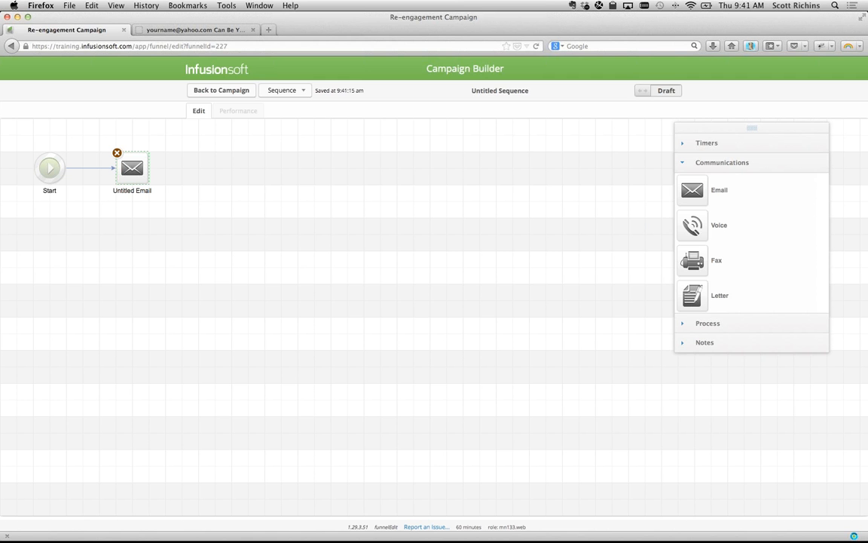
- In the Untitled Email, delete the Lorem ipsum block and add a Paragraph block
double_click(132, 167)
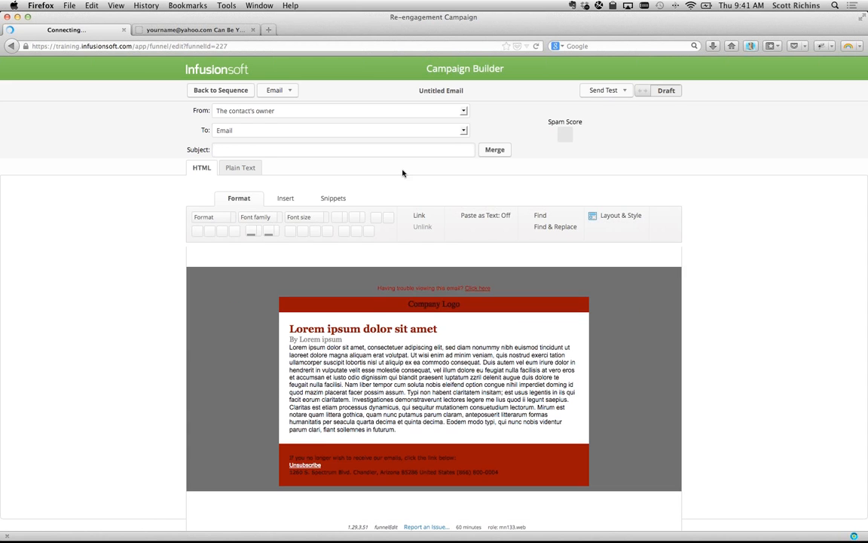
scroll(380, 382, down, 1)
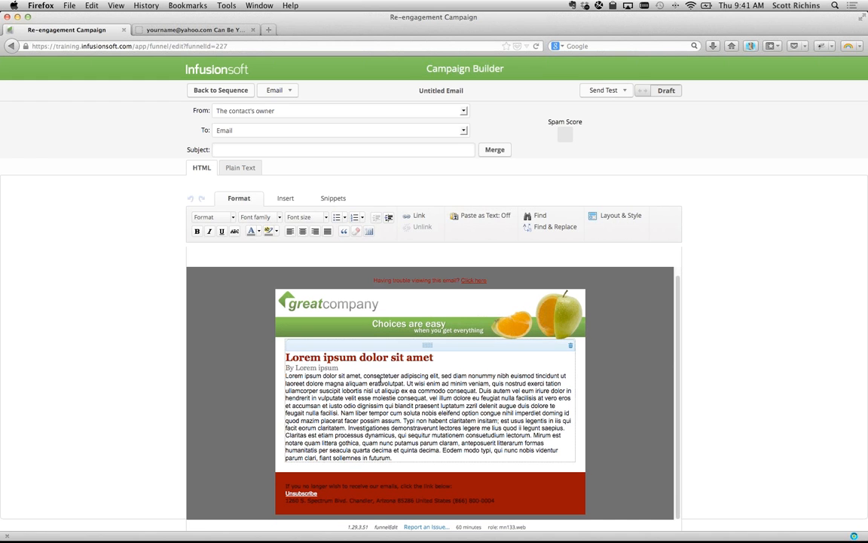
click(571, 349)
click(333, 198)
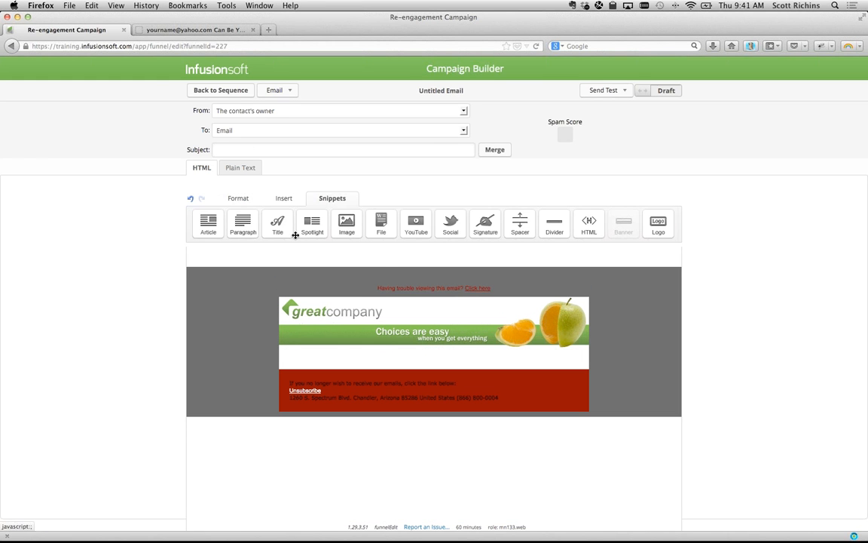
drag(242, 222, 354, 381)
- Write 'If you want to continue receiving our information, please click here to let us know' and select 'click here to let us know.'
key(super+a)
key(BackSpace)
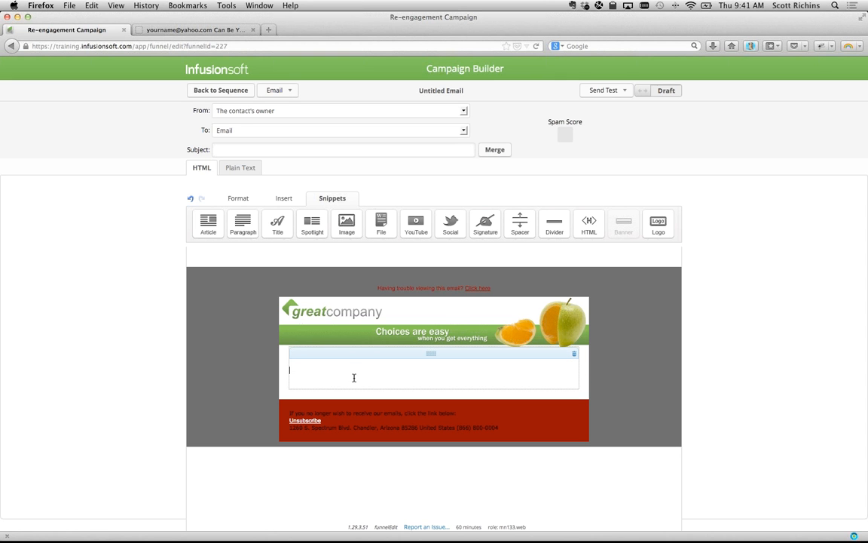
text(If you want to continue receiving our information, )
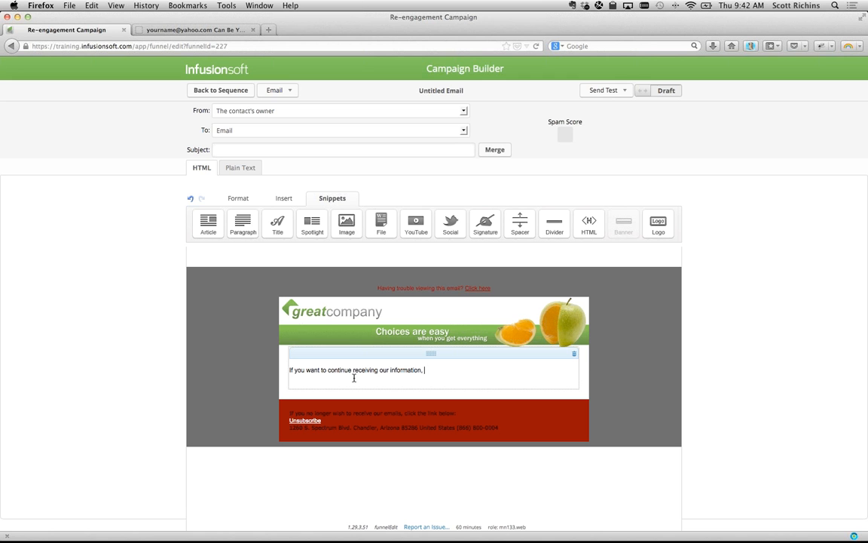
text(please click here to let us know)
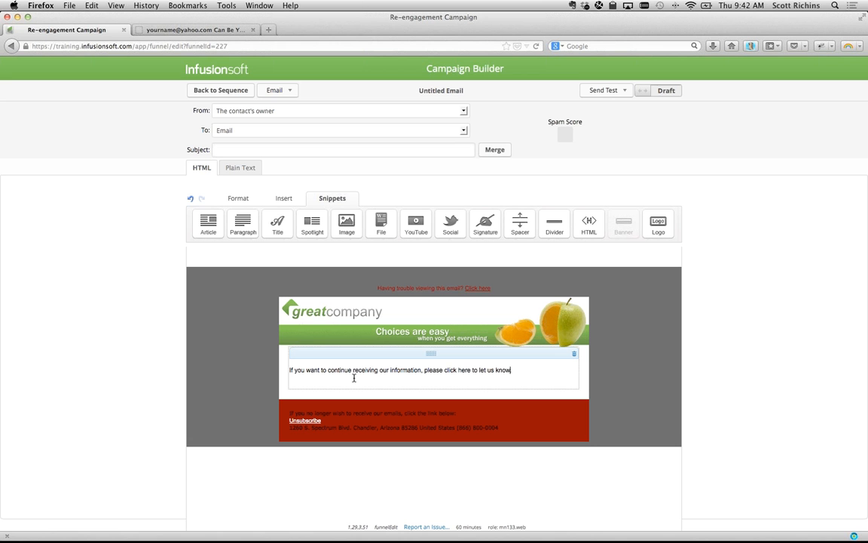
key(Left)
key(Left)
key(Left)
key(Left)
key(Left)
key(Left)
key(Left)
key(Left)
key(Left)
key(Left)
key(Left)
key(shift+super+Right)
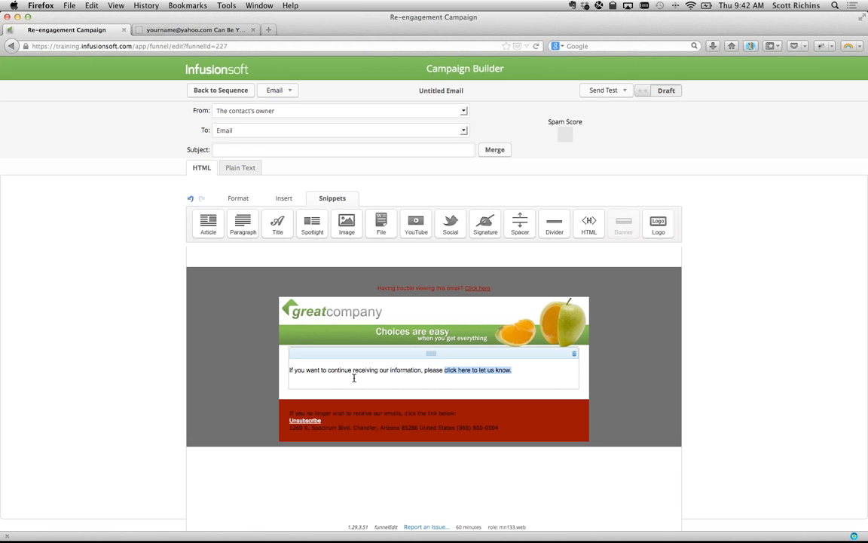
click(239, 198)
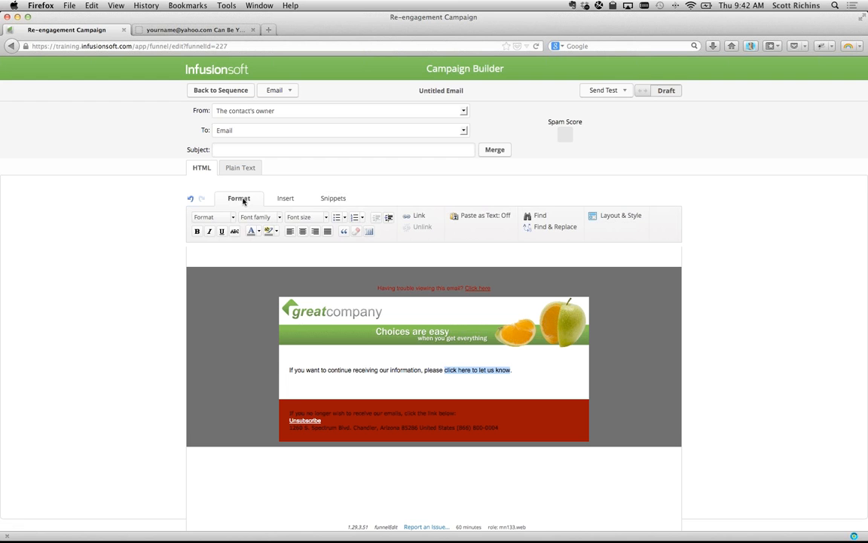
- Link the phrase 'click here to let us know' to the Thank-you page
click(419, 216)
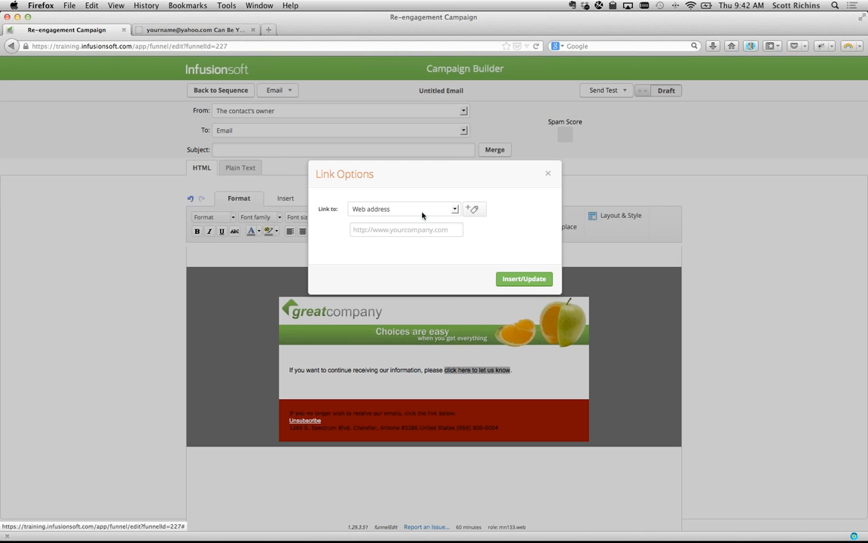
click(451, 210)
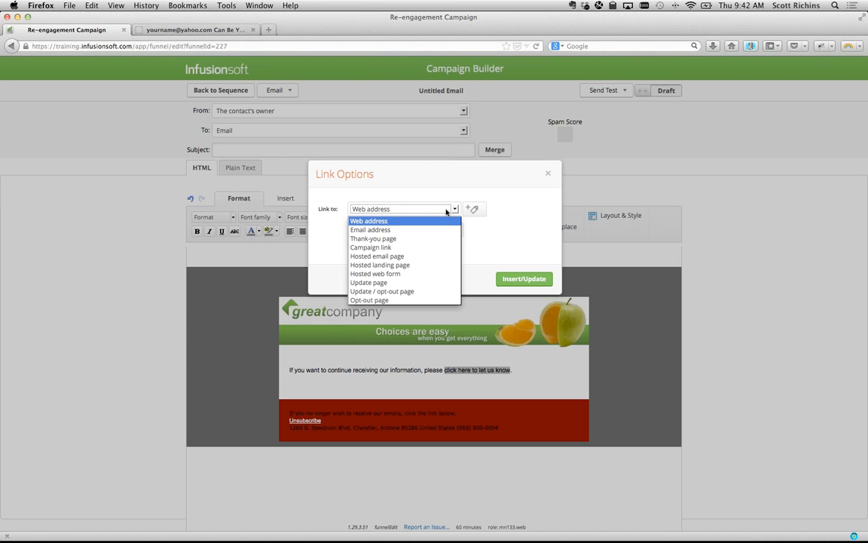
click(425, 238)
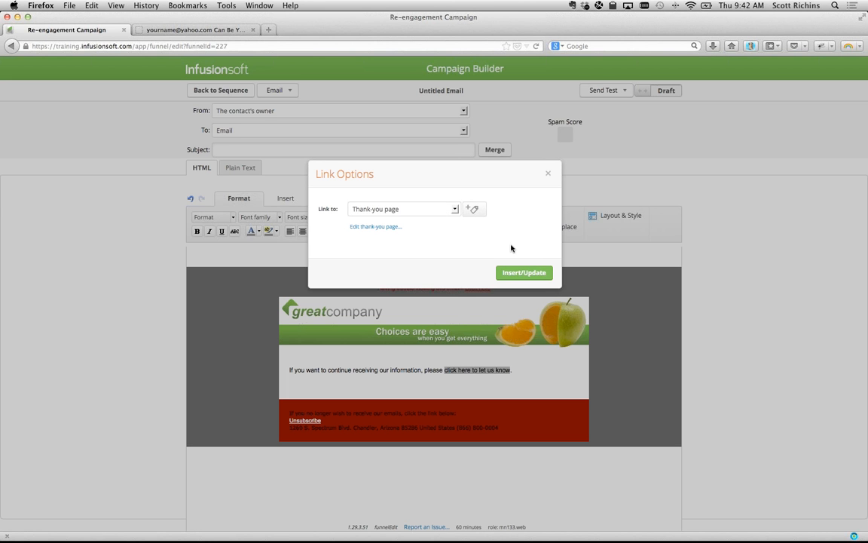
click(523, 273)
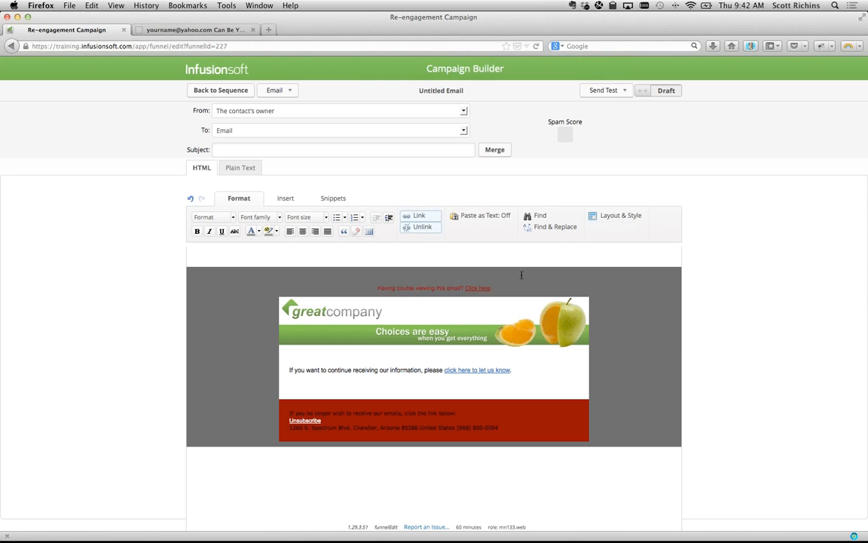
click(512, 369)
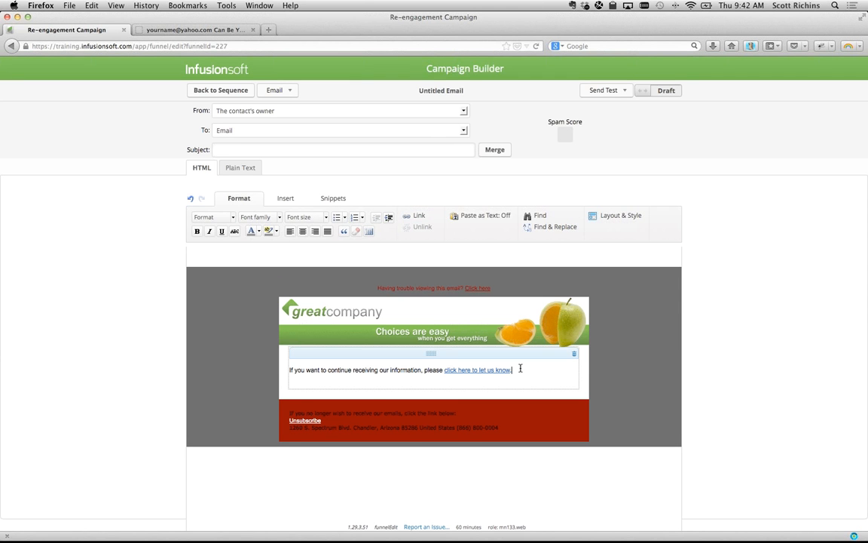
- Add a new line: 'If you prefer to not receive info from us....unsubscribe now'
key(Return)
text(If y)
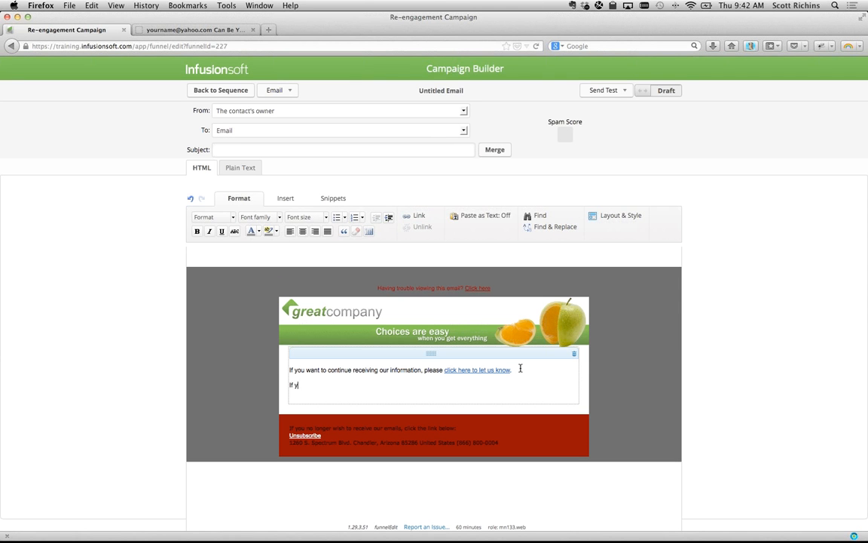
text(ou prefer to not receive info from u)
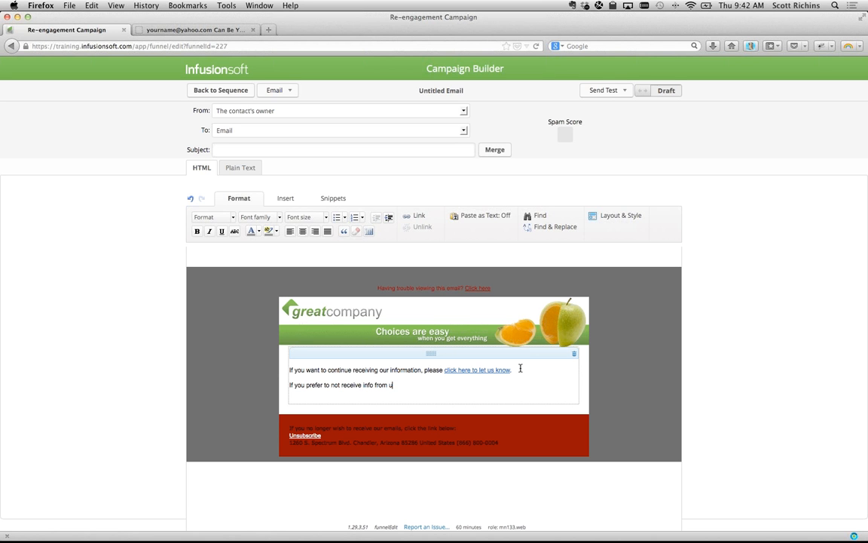
text(s....unsubscribe now)
- Link 'unsubscribe now' to the Opt-out page
key(shift+Left)
key(shift+Left)
key(shift+Left)
key(shift+Left)
key(shift+Left)
key(shift+Left)
key(shift+Left)
key(shift+Left)
key(shift+Left)
key(shift+Left)
key(shift+Left)
key(shift+Left)
key(shift+Left)
key(shift+Left)
key(shift+Left)
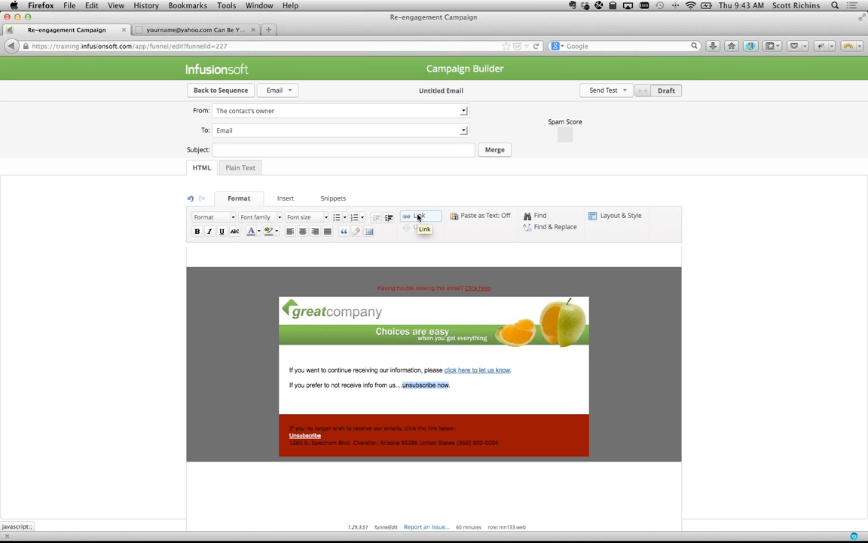
click(418, 217)
click(446, 209)
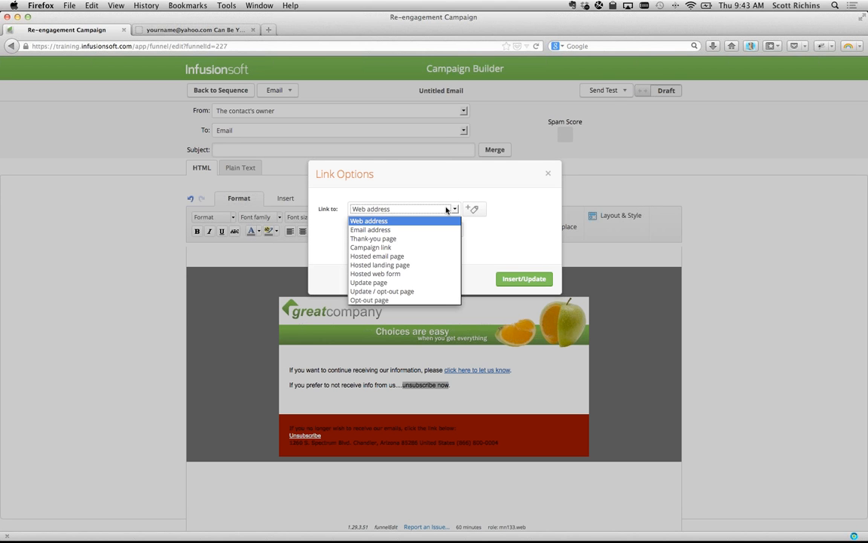
click(404, 301)
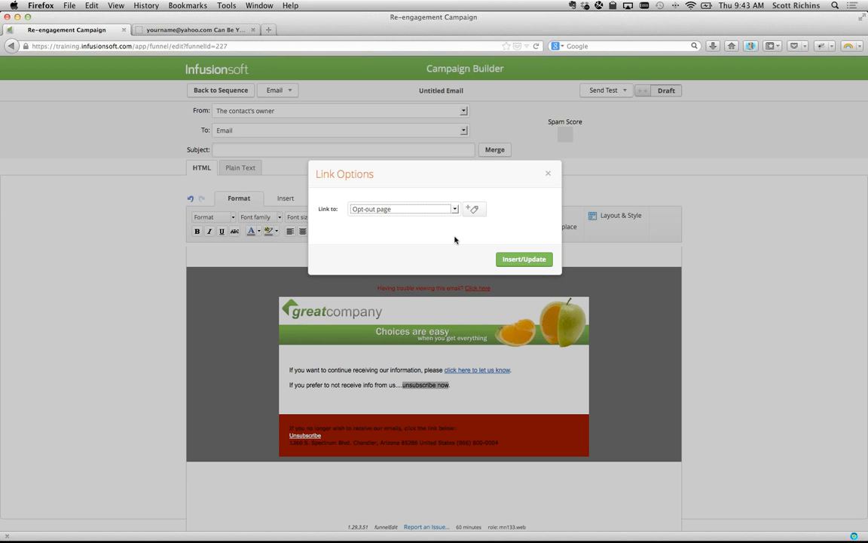
click(501, 258)
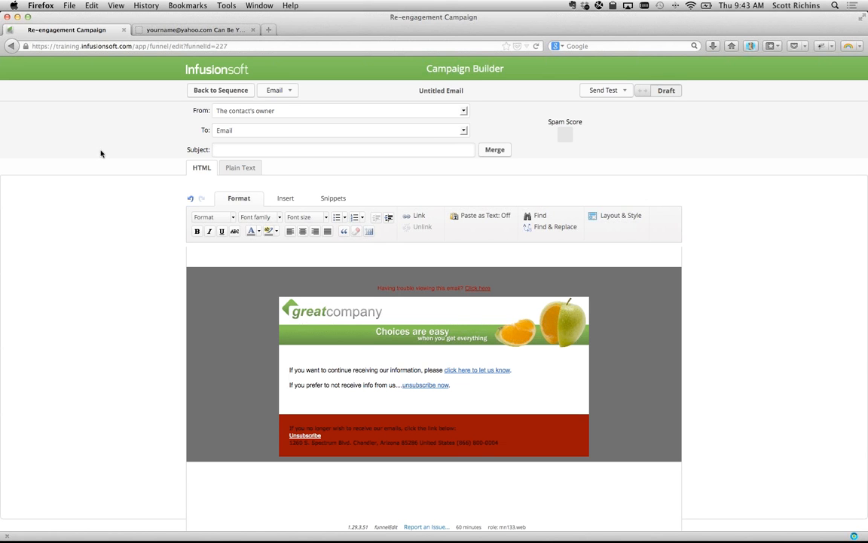
click(205, 91)
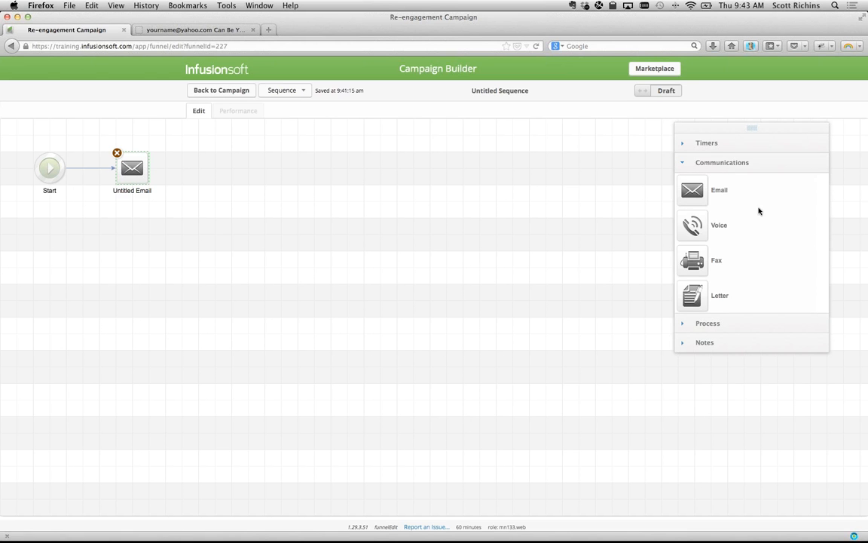
- After the first email, chain delay timer, email, delay timer, email and a final delay timer
click(704, 142)
drag(692, 206, 218, 160)
click(713, 309)
drag(692, 190, 270, 156)
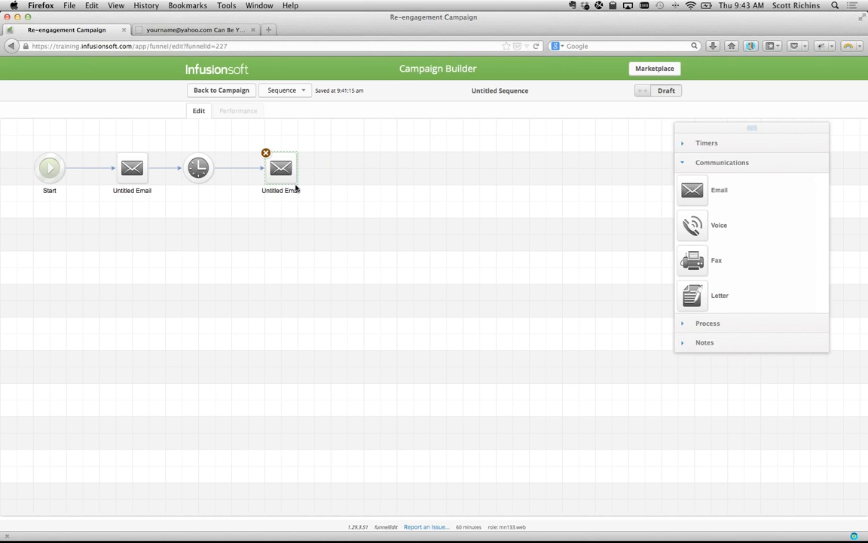
click(683, 145)
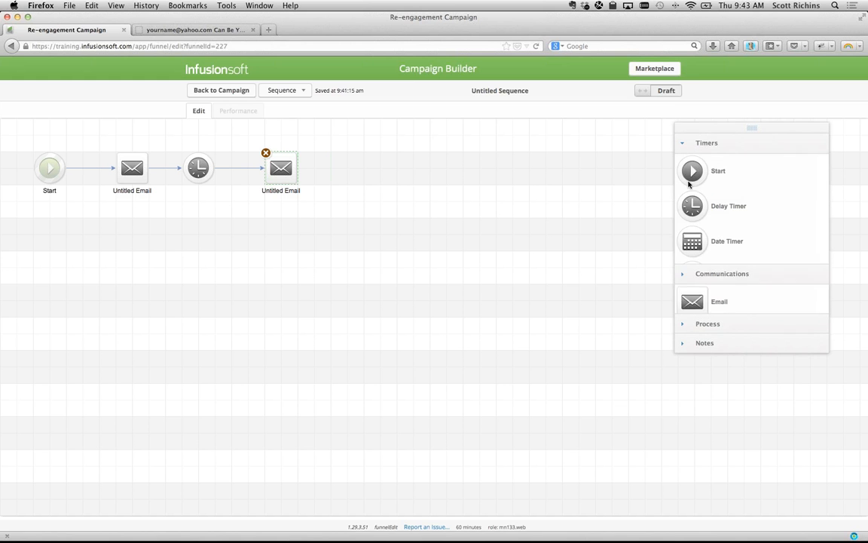
drag(691, 200, 349, 162)
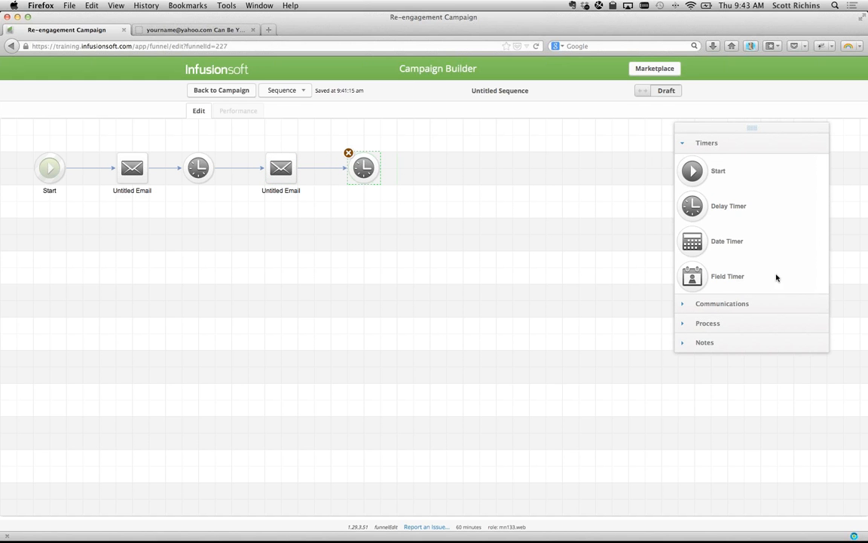
click(738, 301)
drag(692, 190, 445, 169)
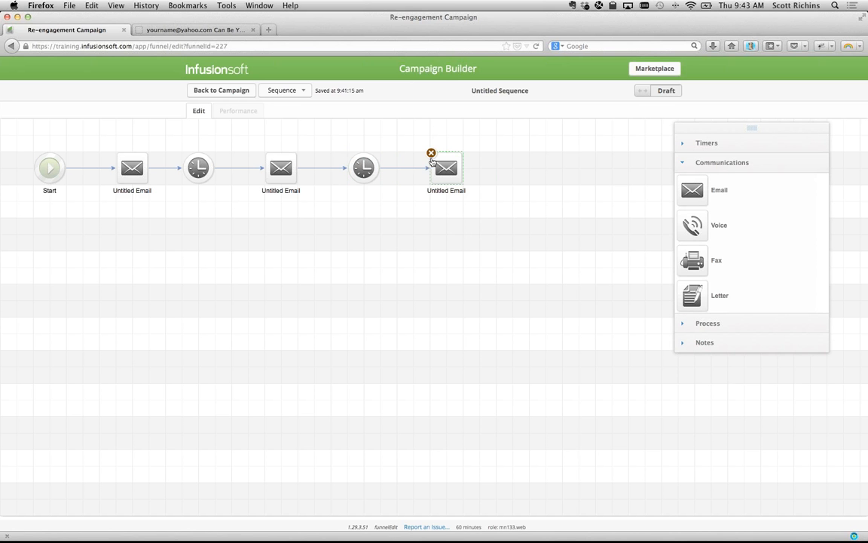
click(697, 143)
drag(693, 208, 538, 168)
- Save the first two delay timers with their 3-day waits
double_click(199, 168)
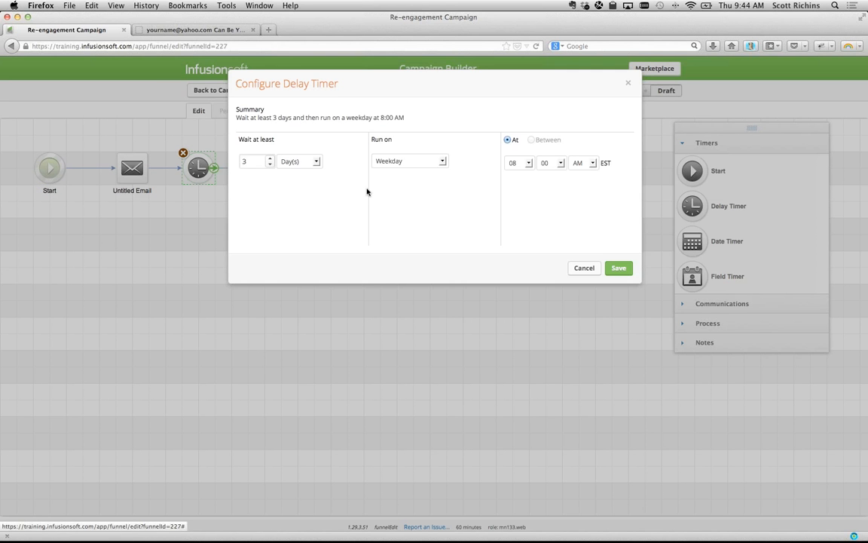
click(617, 267)
double_click(360, 168)
click(617, 268)
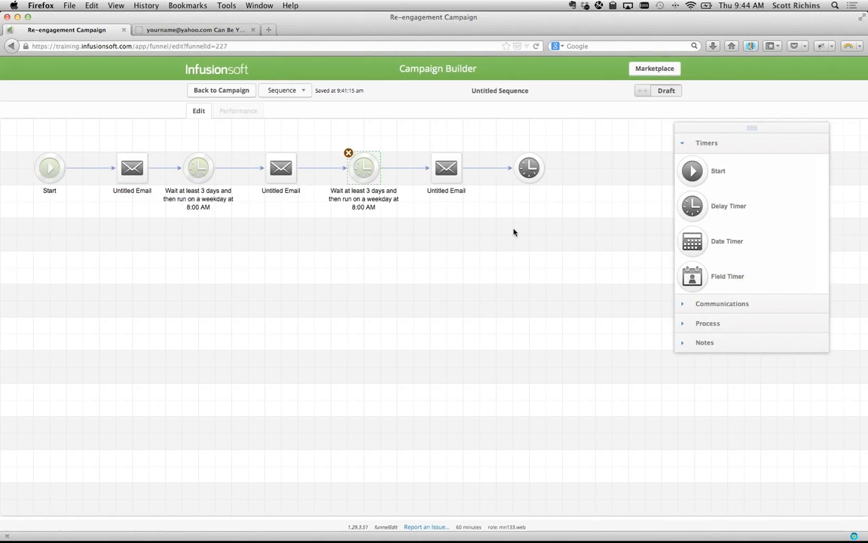
- Set the last delay timer to wait at least 7 days, then weekday at 8:00 AM
click(528, 164)
double_click(528, 165)
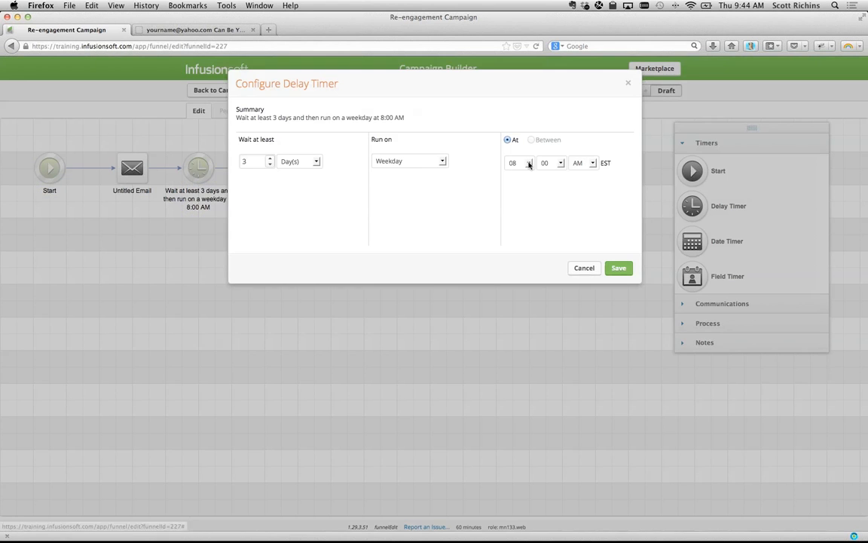
click(269, 159)
click(269, 159)
click(270, 159)
click(270, 159)
click(269, 159)
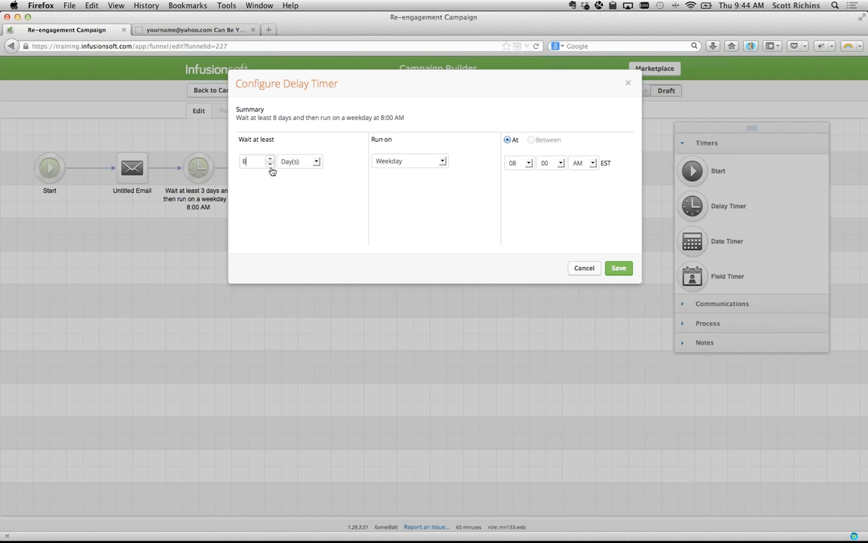
click(270, 164)
click(616, 268)
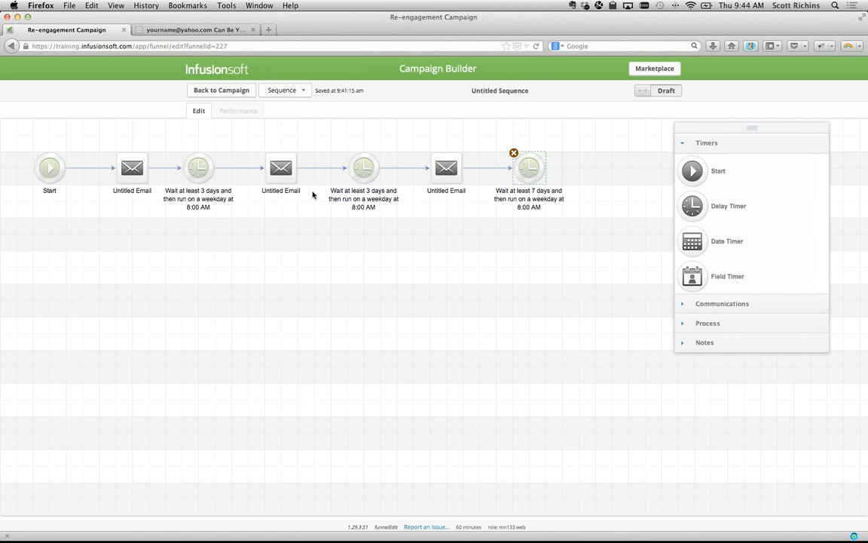
drag(104, 128, 609, 242)
click(609, 243)
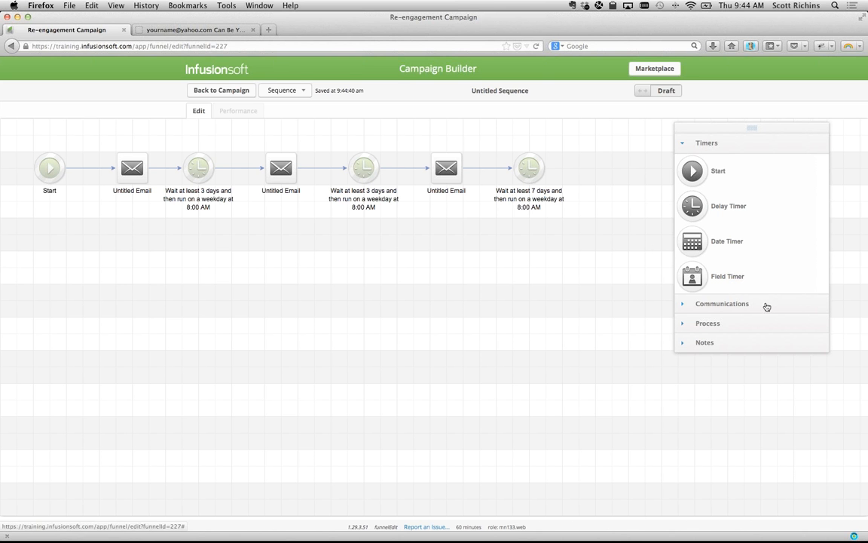
click(702, 323)
- Add an Apply/Remove Tag step after the last timer applying the new tag 'Needs to be opt-ed out'
drag(634, 200, 603, 164)
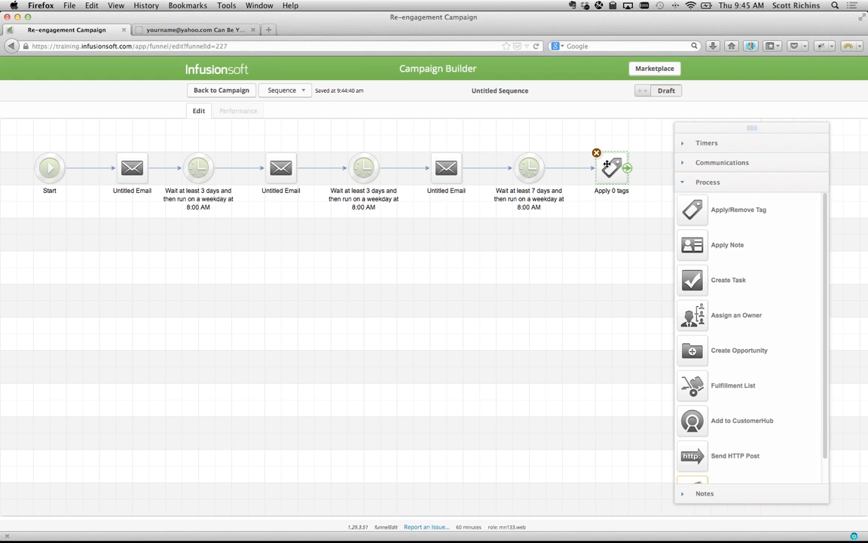
double_click(606, 164)
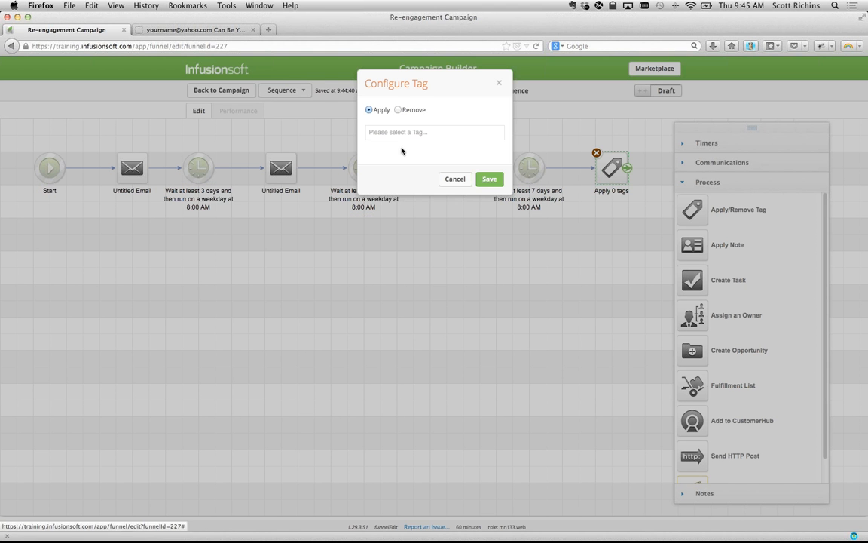
click(398, 132)
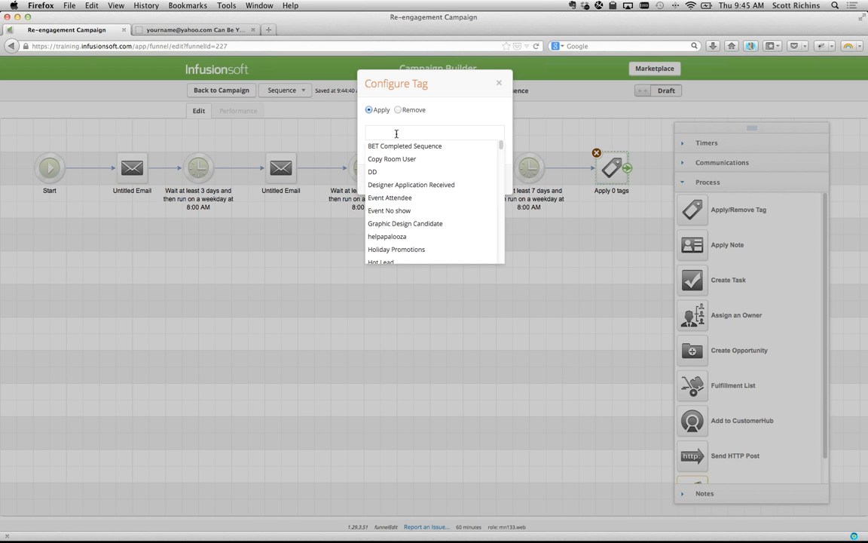
text(opt)
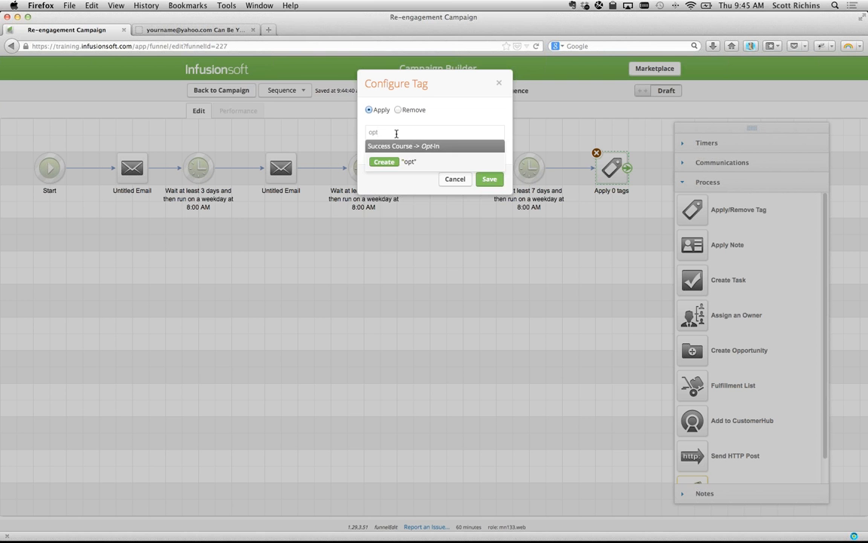
key(BackSpace)
key(BackSpace)
key(BackSpace)
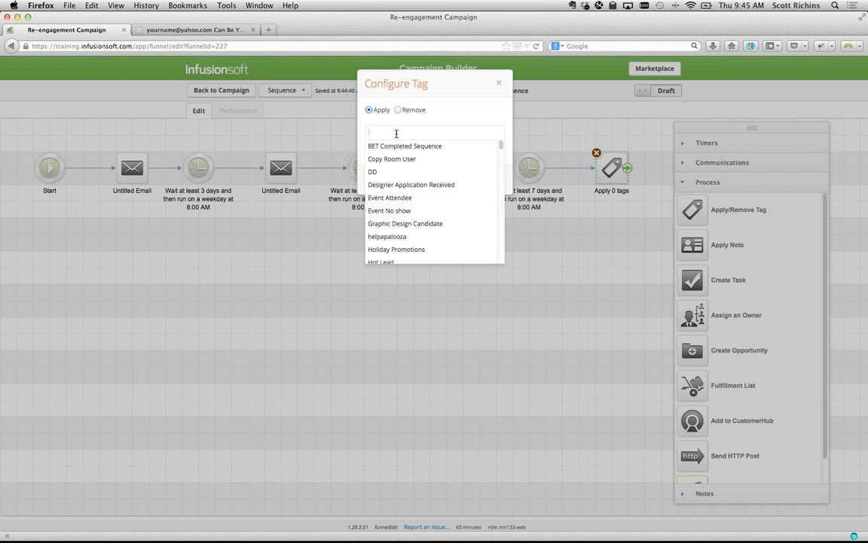
text(Needs)
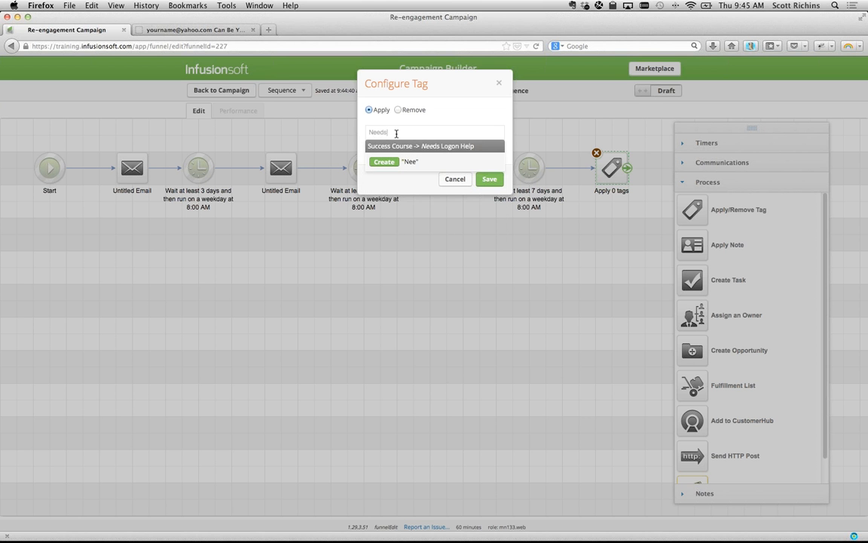
text( to be Opt)
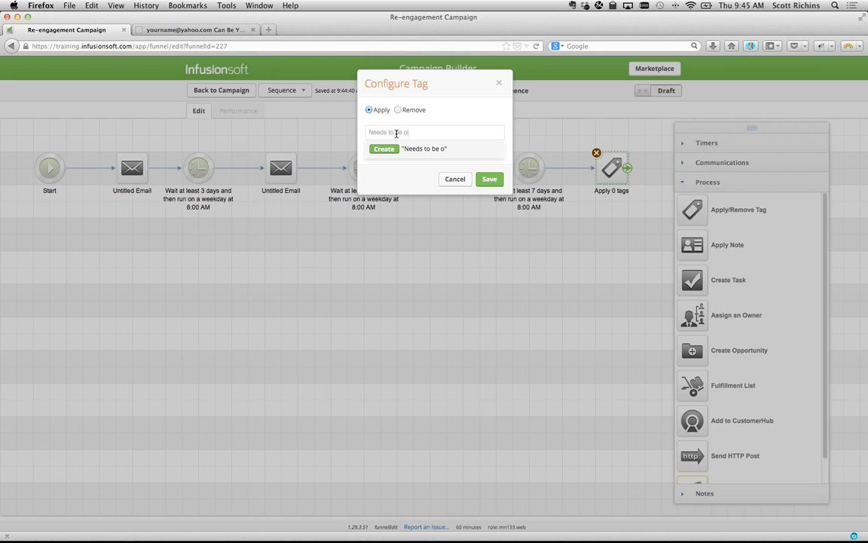
text(-ed out)
key(Right)
key(BackSpace)
text(o)
click(385, 148)
click(489, 179)
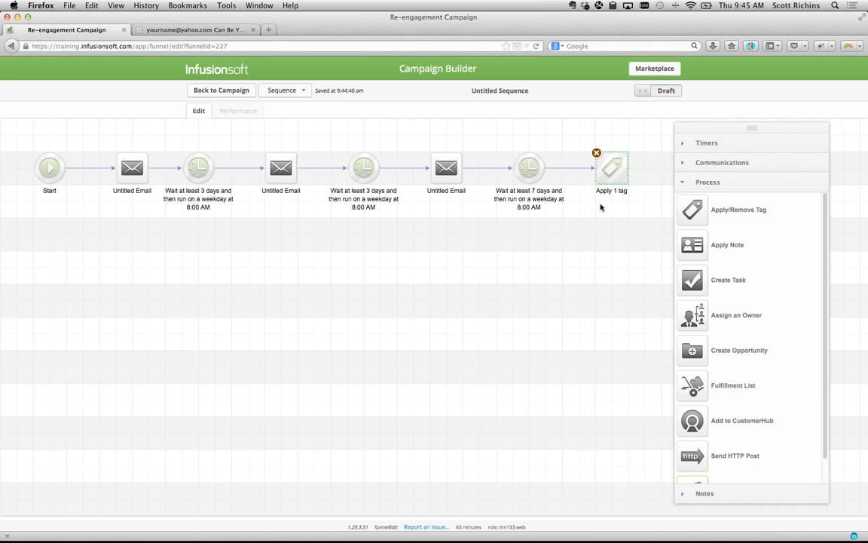
click(144, 138)
- Replace the second email with a copy of the first, connected after the 3-day timer
drag(101, 138, 148, 194)
click(268, 155)
click(265, 153)
click(130, 166)
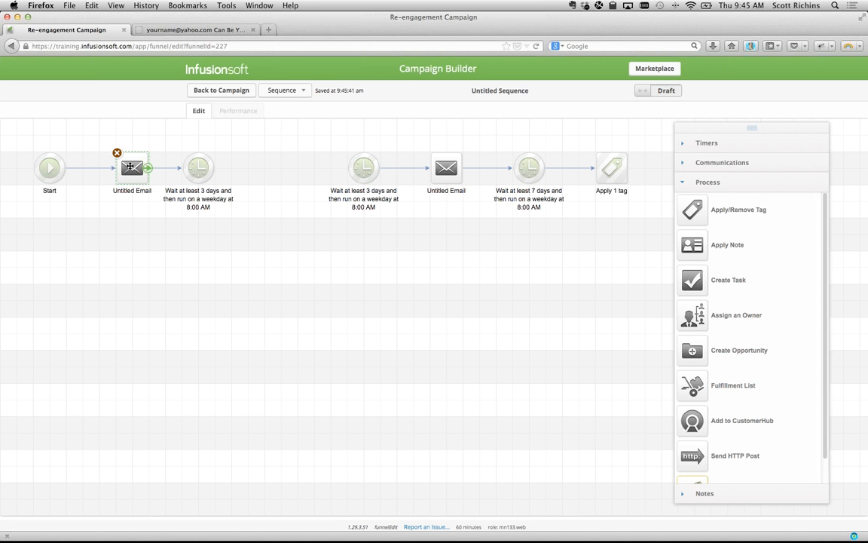
drag(130, 166, 284, 171)
drag(223, 181, 285, 180)
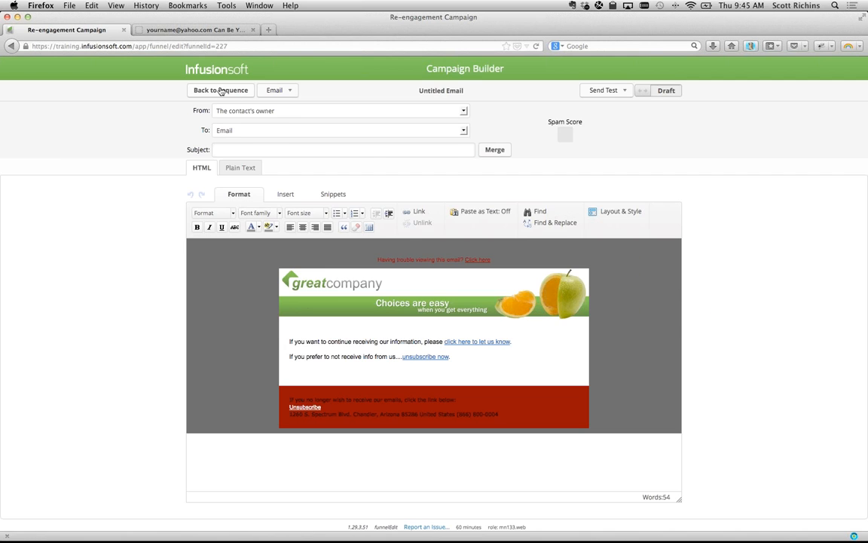
click(221, 91)
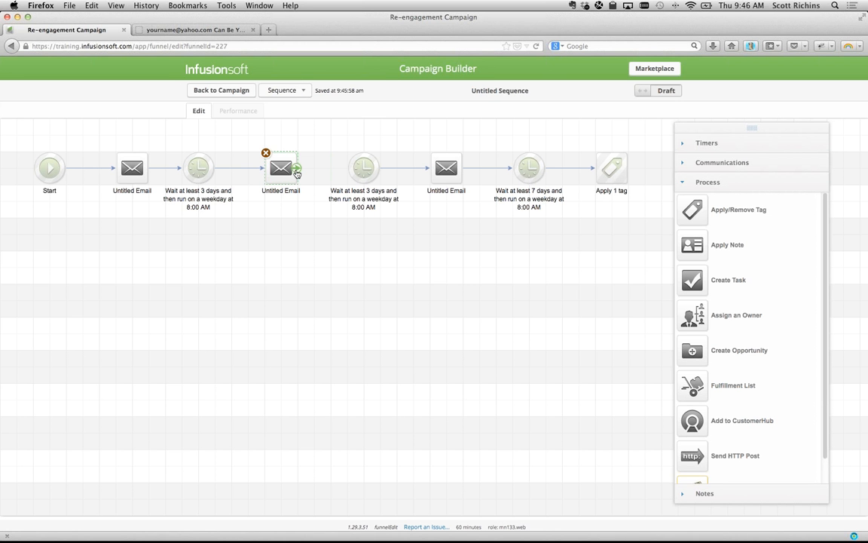
- Replace the third email with another copy linked before the final timer, then return to the campaign
click(426, 166)
click(430, 154)
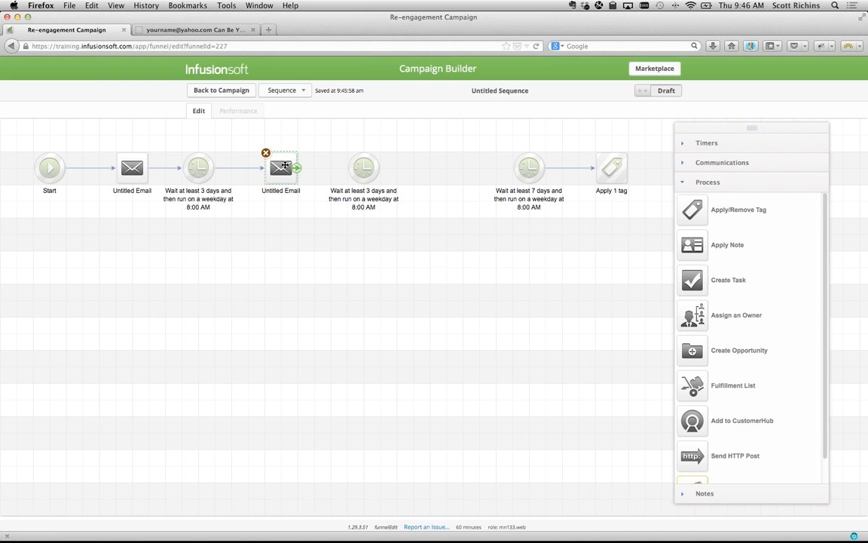
drag(284, 165, 463, 167)
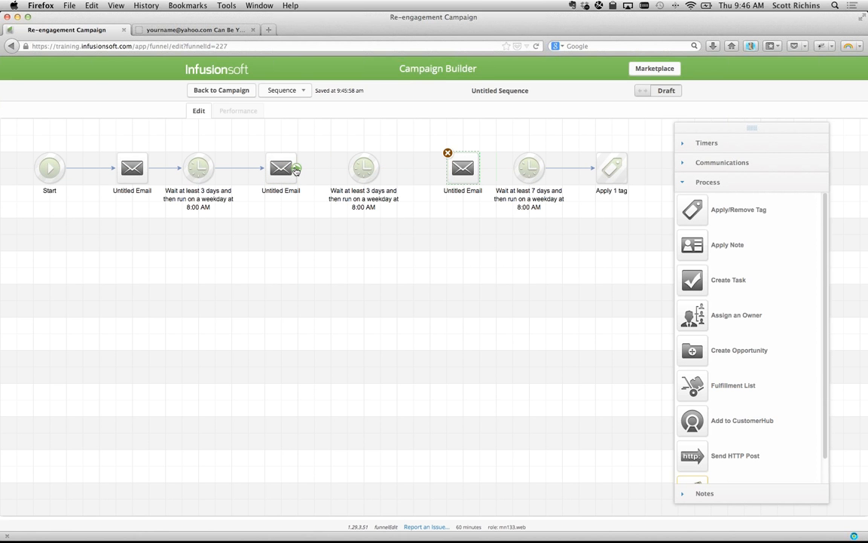
drag(298, 167, 528, 168)
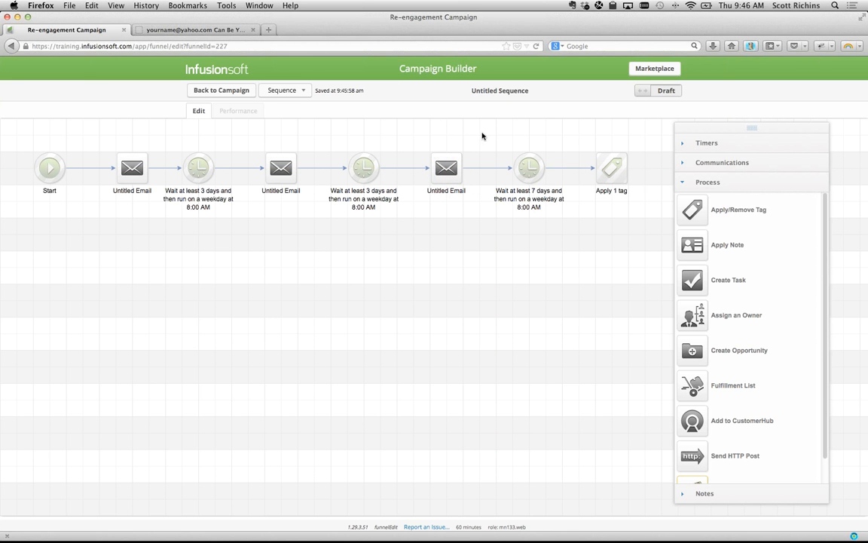
click(203, 87)
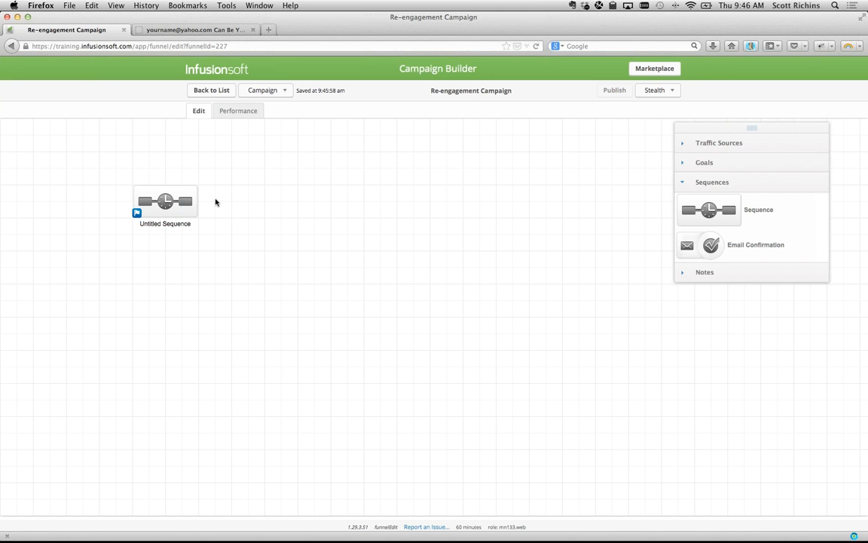
- Add an Indicate interest goal after the Untitled Sequence
click(682, 170)
mouse_move(691, 366)
mouse_down()
mouse_move(411, 272)
mouse_move(243, 189)
mouse_move(270, 201)
mouse_up()
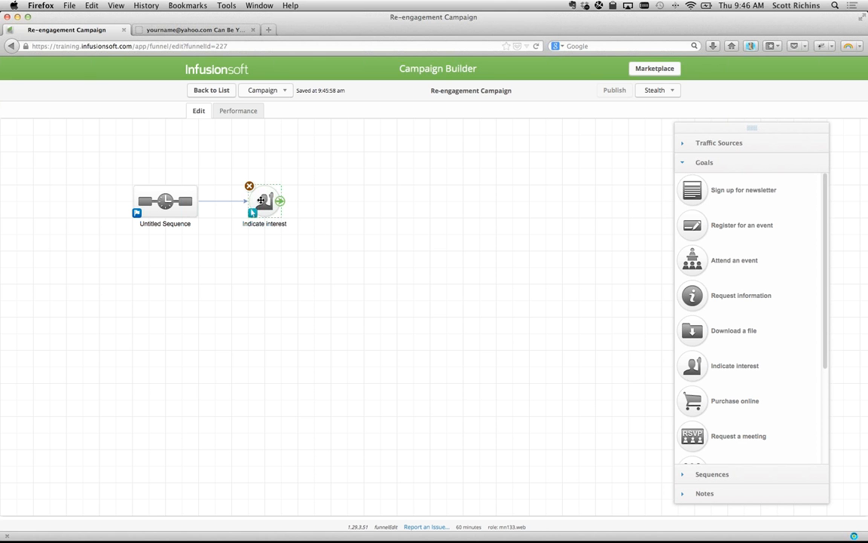
double_click(264, 200)
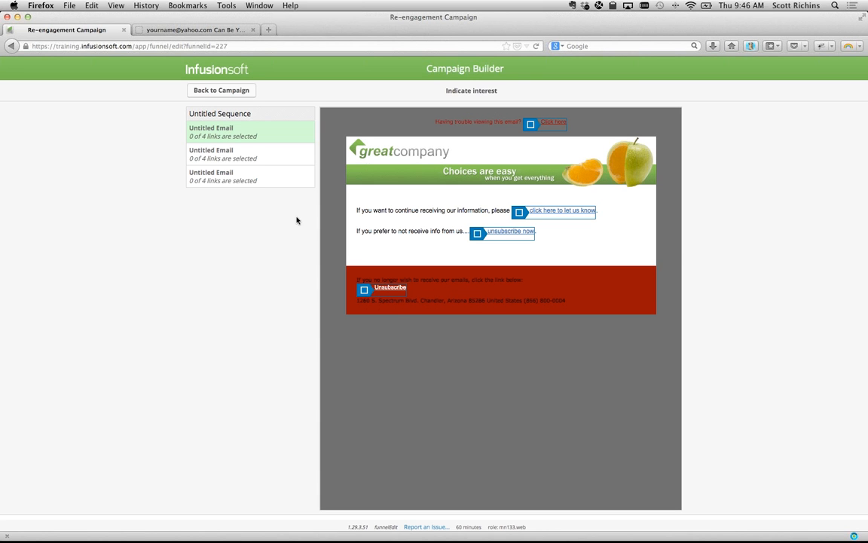
- Make the 'click here' link in all three emails trigger the goal, then reopen Untitled Sequence
click(553, 211)
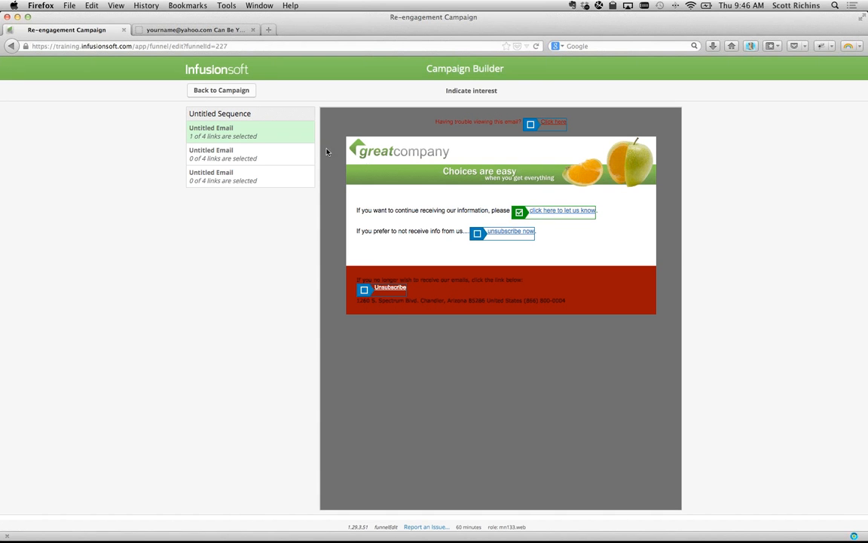
click(296, 153)
click(560, 211)
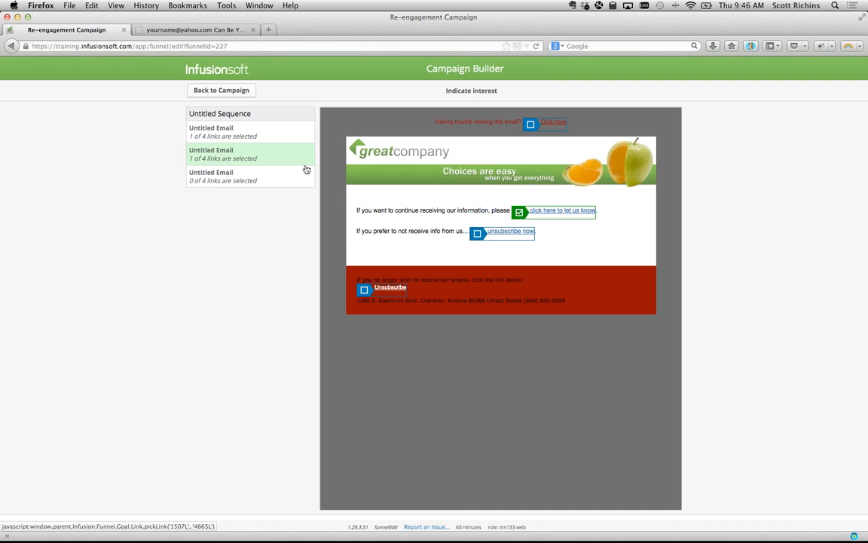
click(296, 173)
click(560, 211)
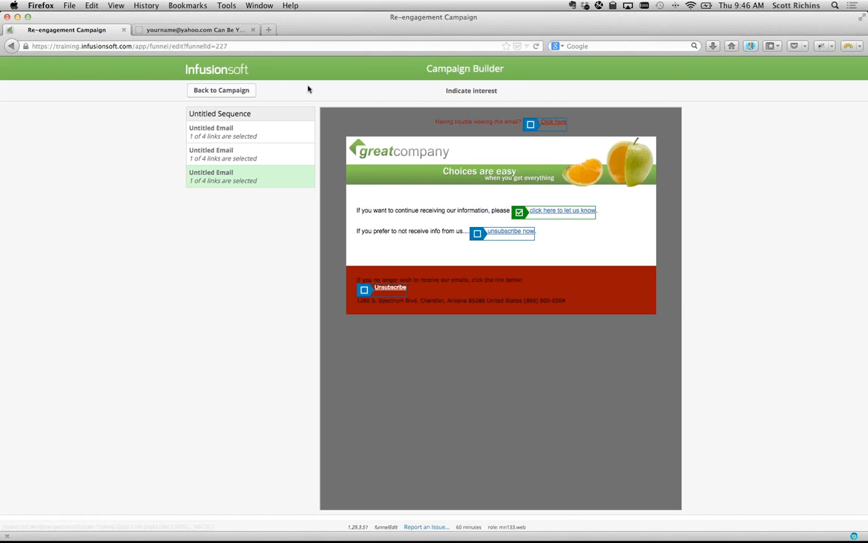
click(230, 89)
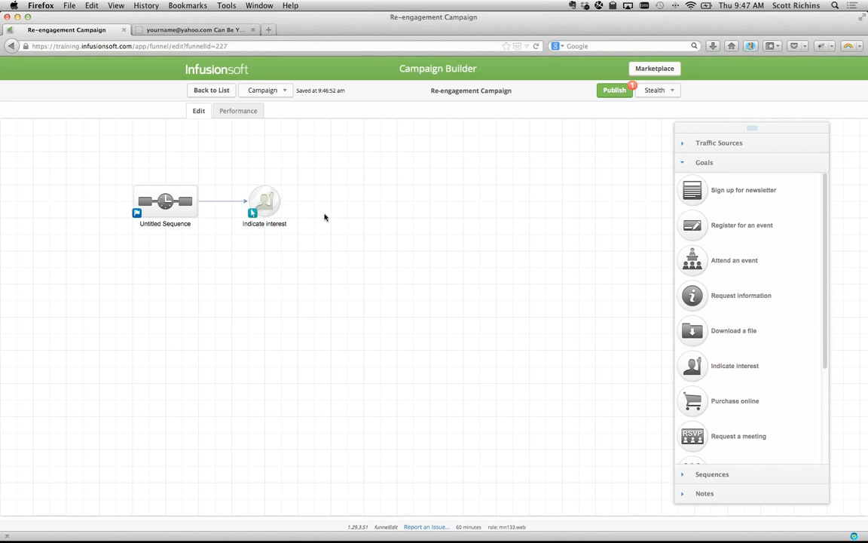
double_click(165, 207)
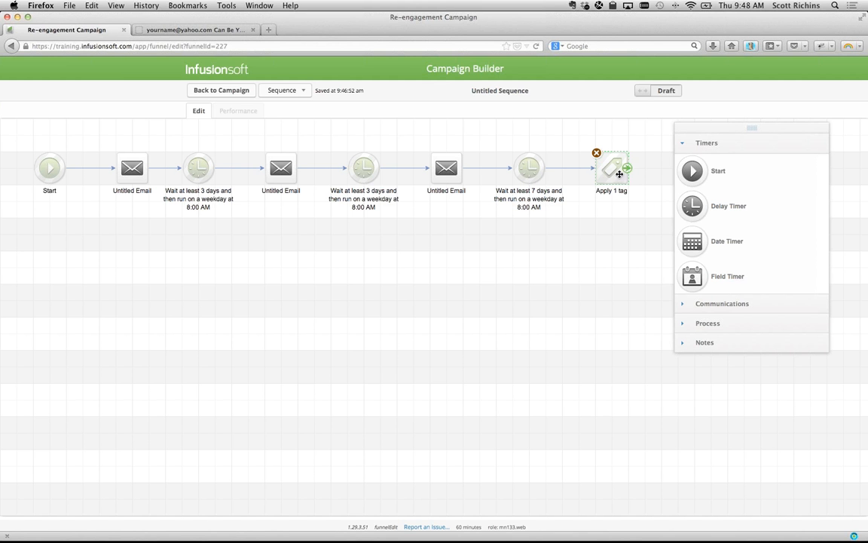
- Go back through the Re-engagement Campaign to the Campaigns list
click(218, 90)
click(230, 90)
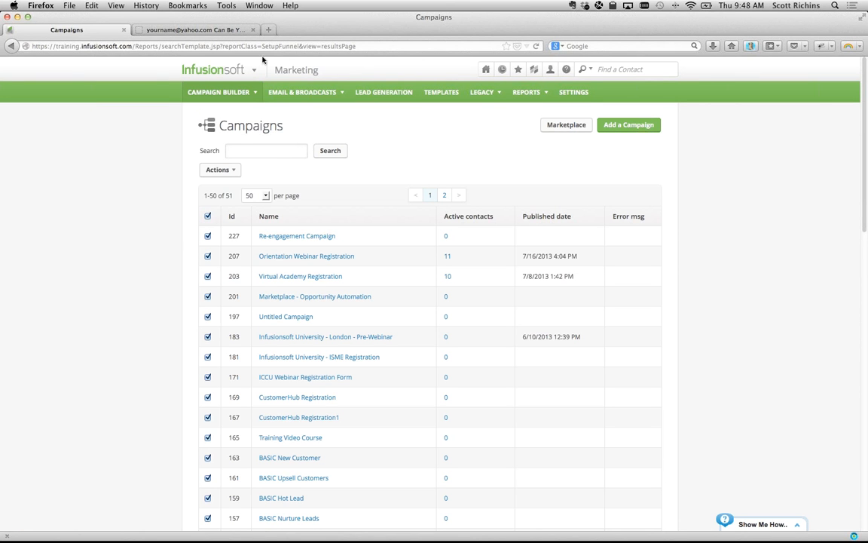
- Open Marketing > Reports > Email Status Search and show the Actions for its 5,669 contacts
click(226, 69)
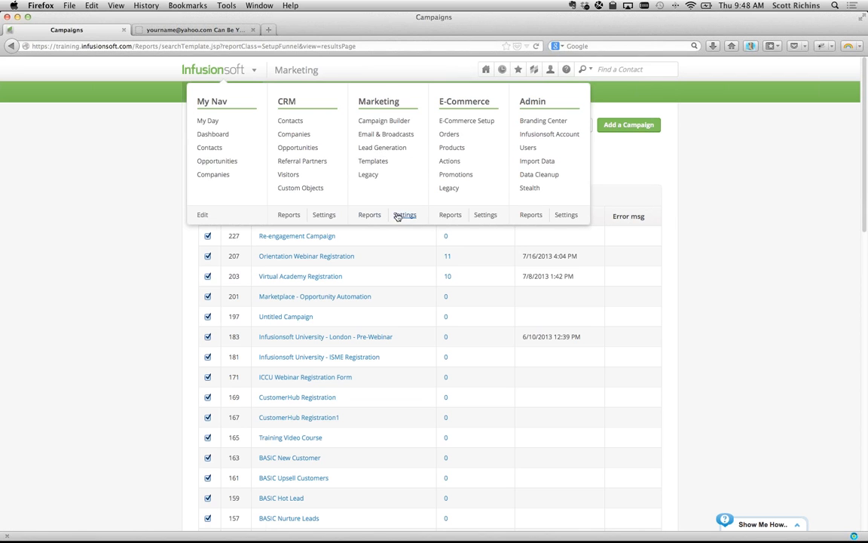
click(369, 215)
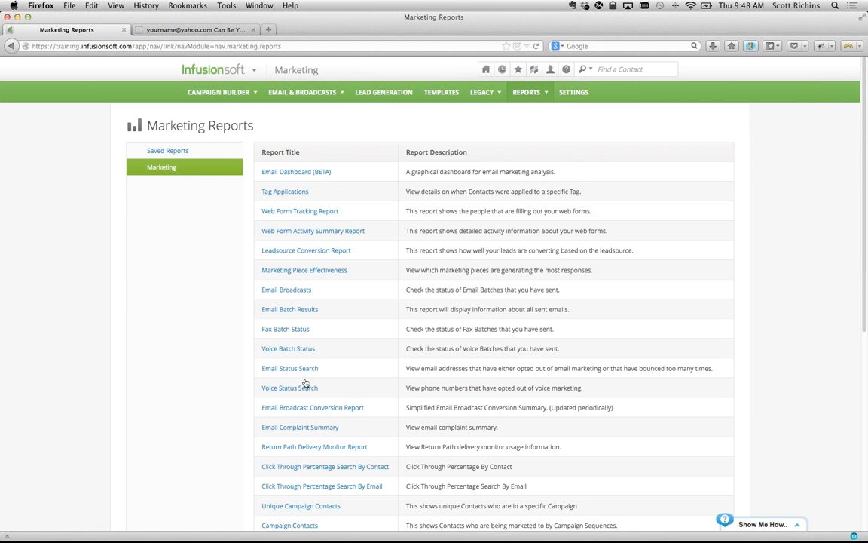
click(284, 369)
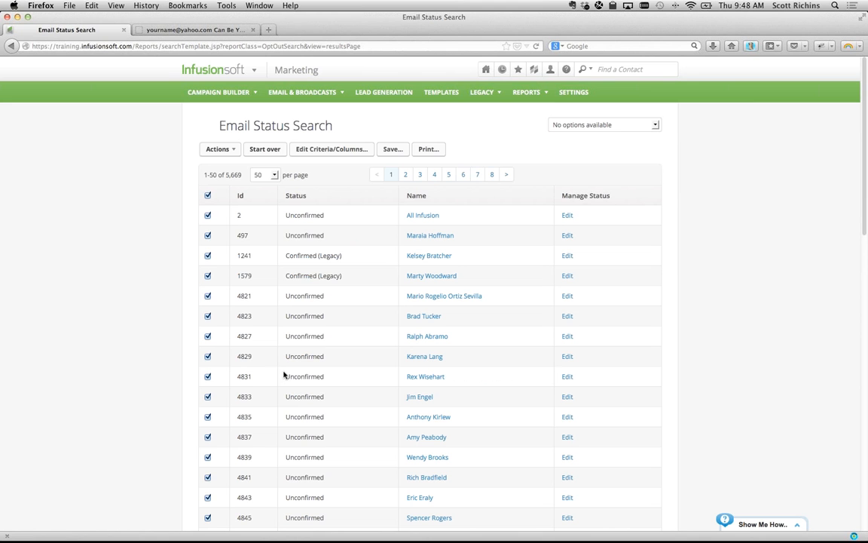
drag(224, 174, 243, 177)
click(232, 150)
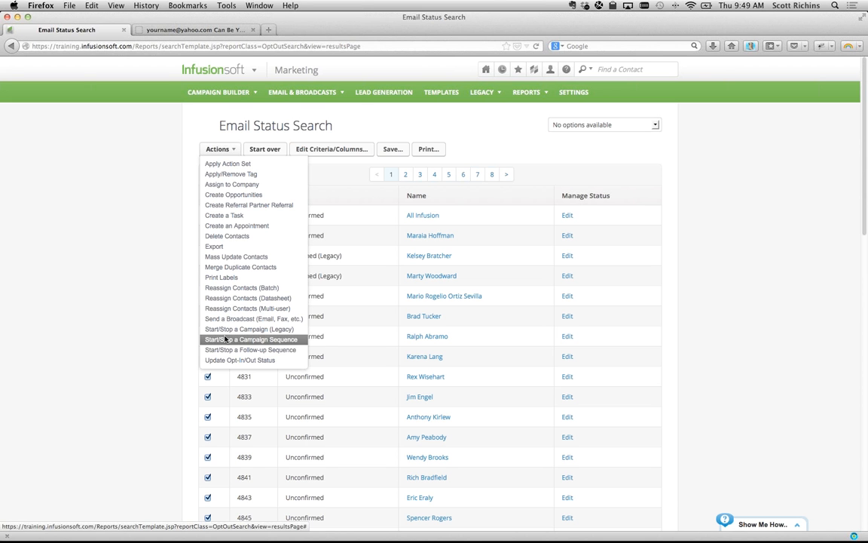
- Start a campaign sequence for the 5,669 results, leaving Start and choosing Mastermind Experiments
click(226, 339)
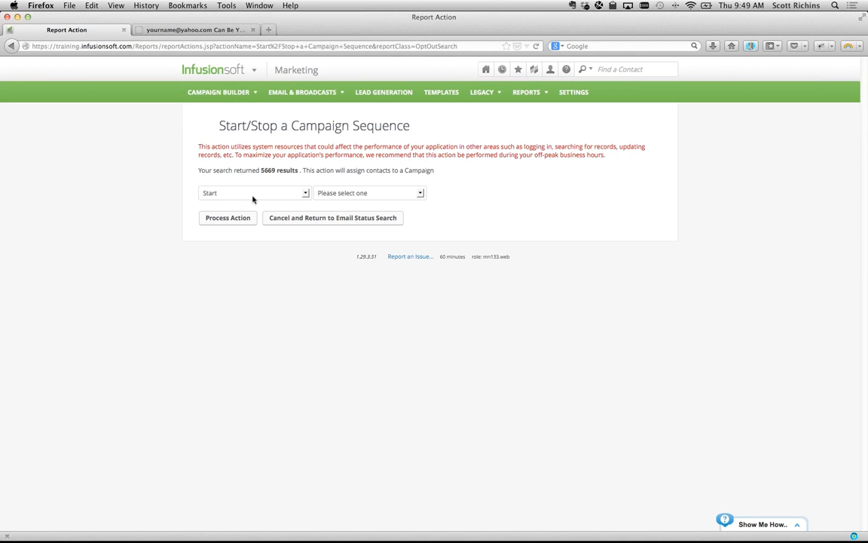
click(362, 193)
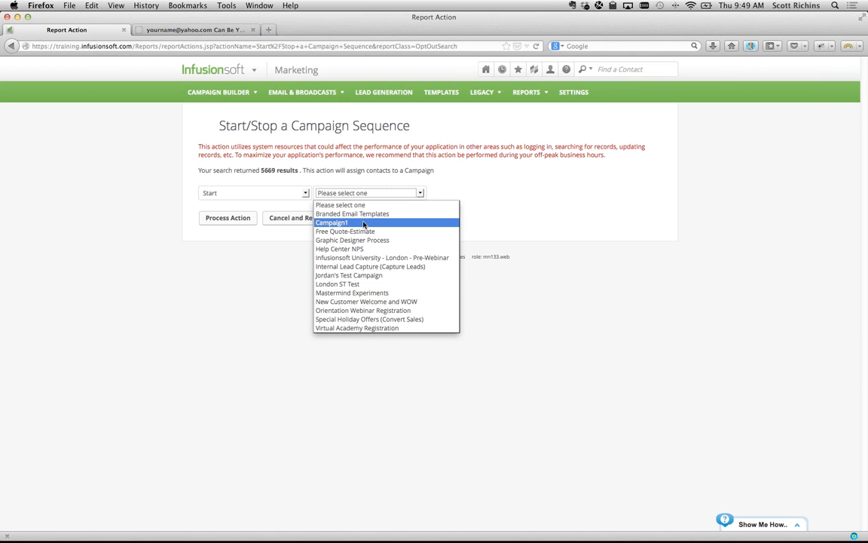
click(357, 292)
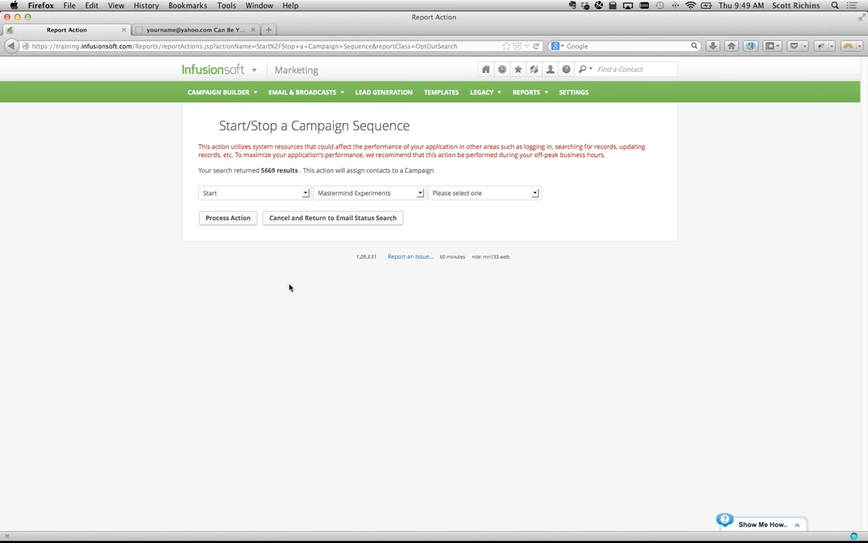
mouse_move(207, 69)
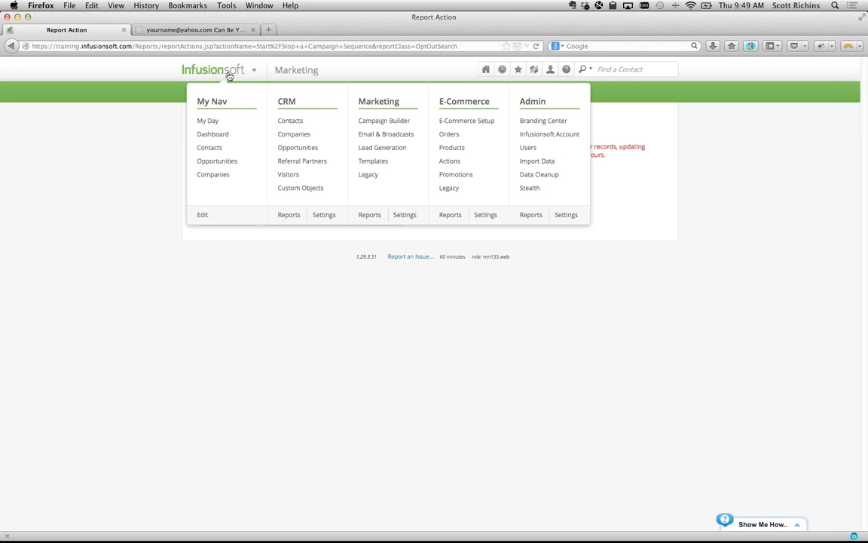
- Search contacts by the 'Needs to be opt-ed out' tag
click(287, 122)
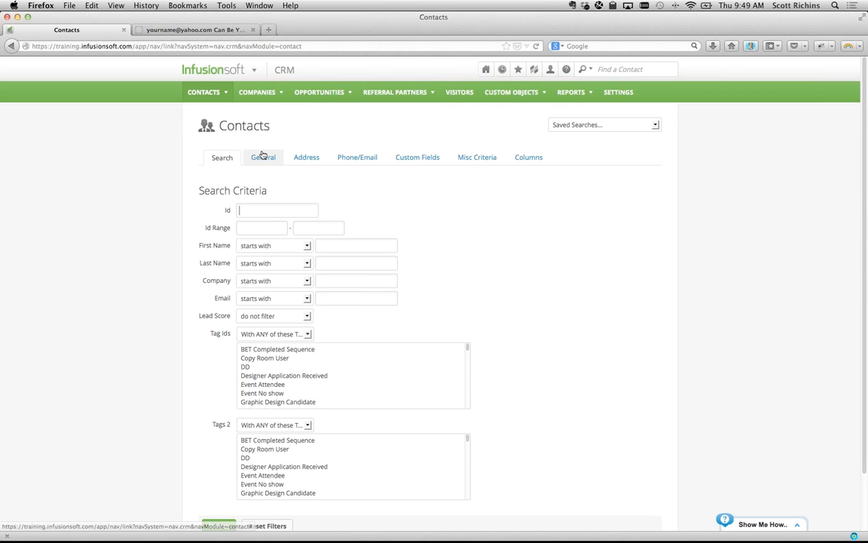
scroll(287, 399, down, 3)
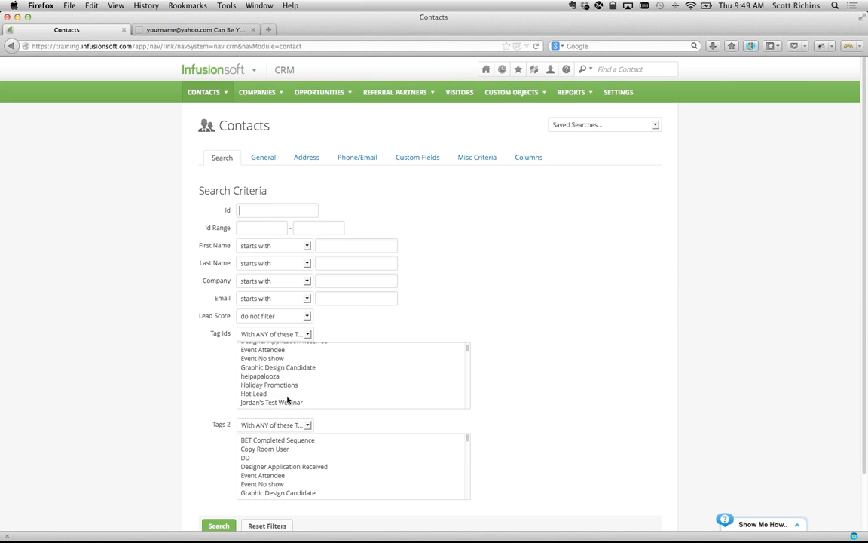
scroll(287, 399, down, 1)
click(279, 380)
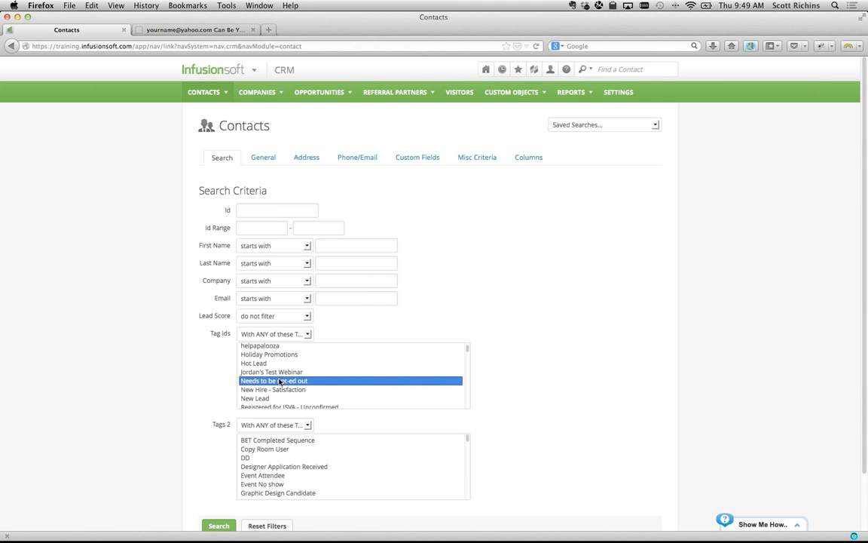
click(212, 527)
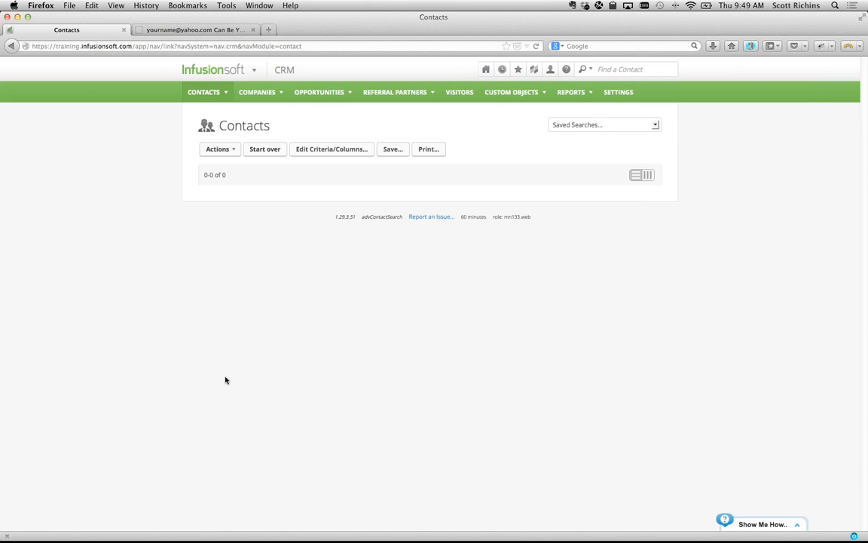
- Open the Update Opt-In/Out Status action for the found contacts
click(234, 153)
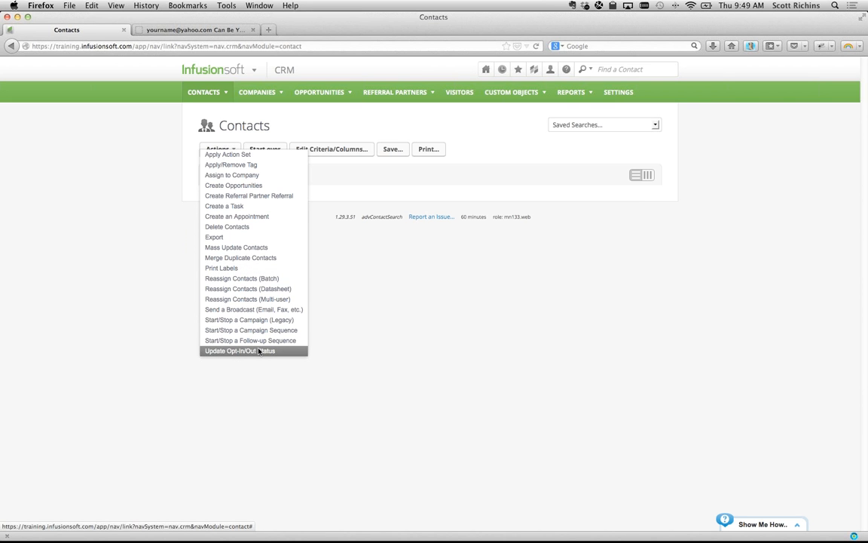
click(259, 351)
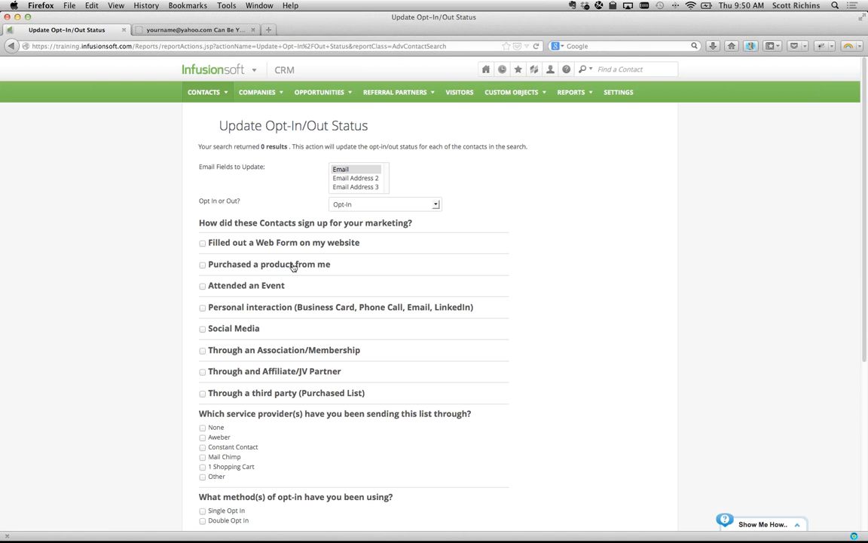
click(380, 204)
- Choose Opt-Out for the contacts' Email field
click(368, 225)
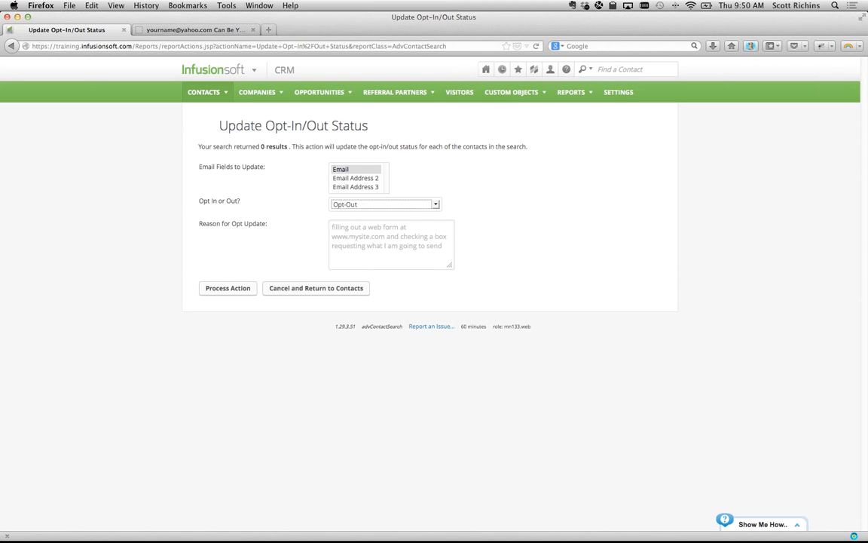
key(super+Tab)
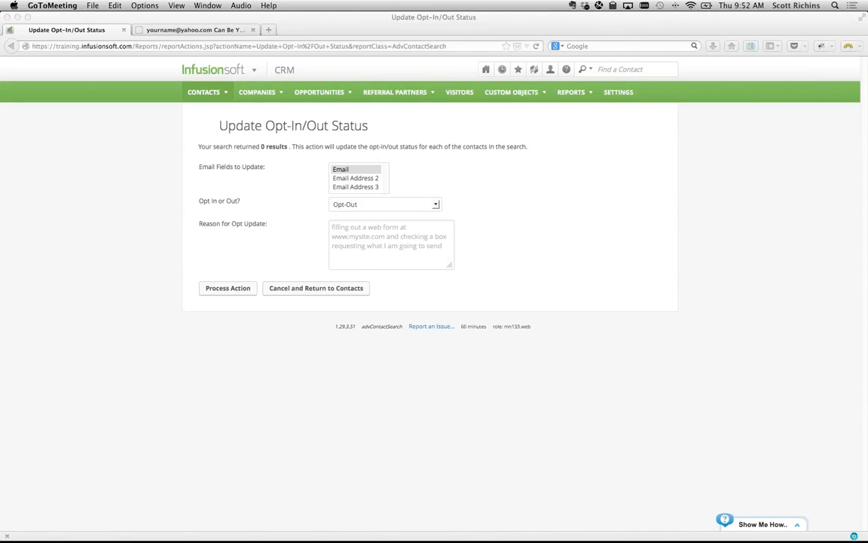
key(ctrl+shift+c)
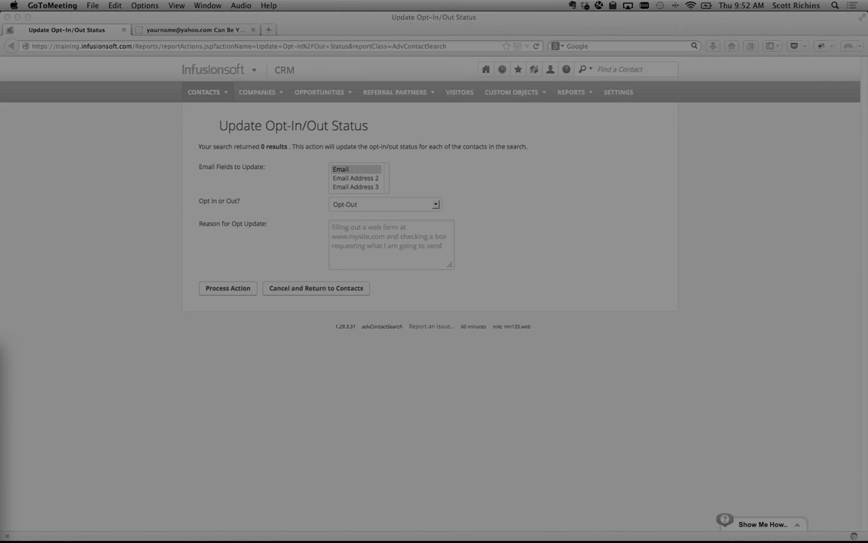
key(Escape)
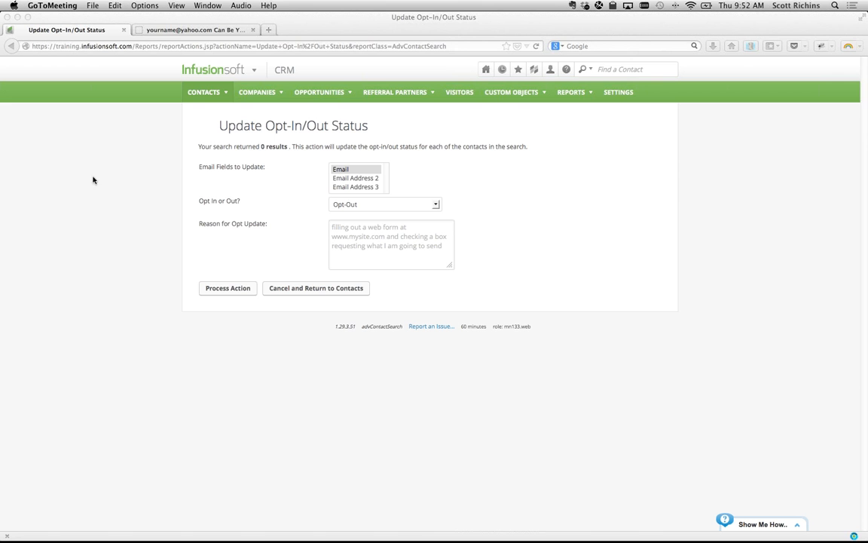
click(242, 70)
- Open the Email Status Search report from marketing reports and start a fresh search
click(370, 215)
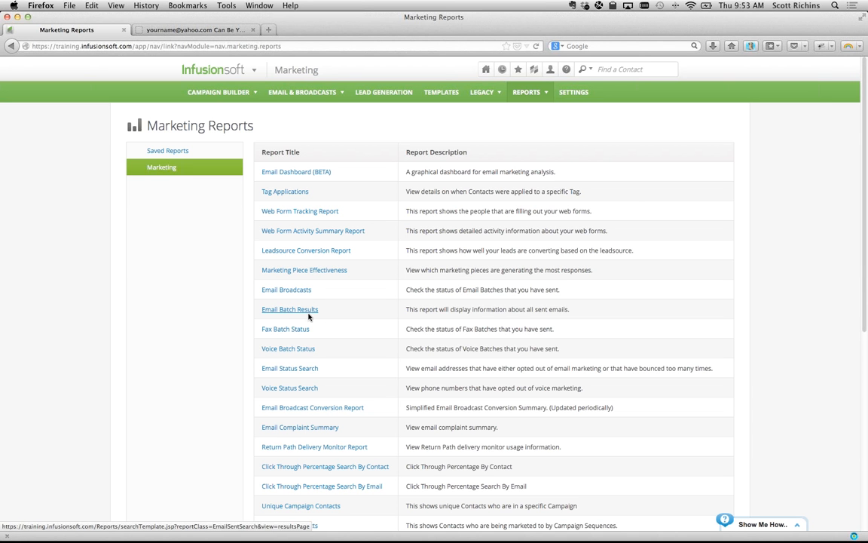
click(311, 367)
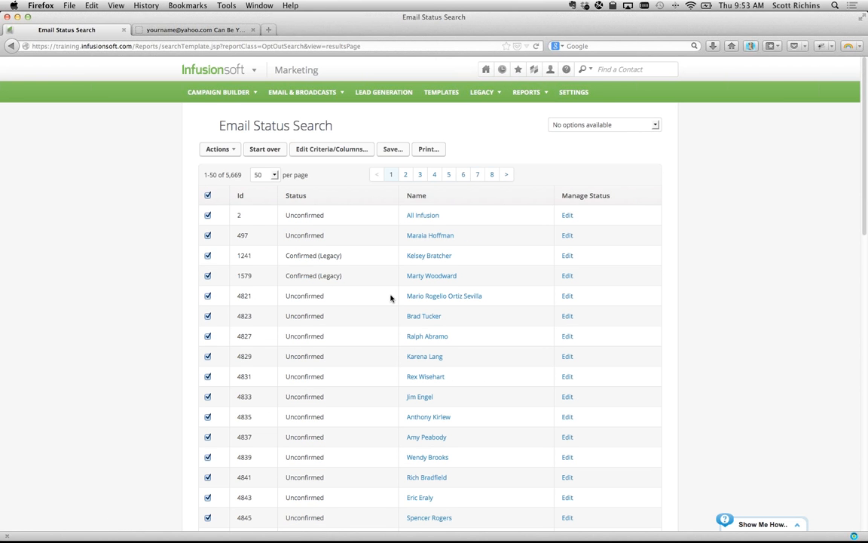
click(258, 150)
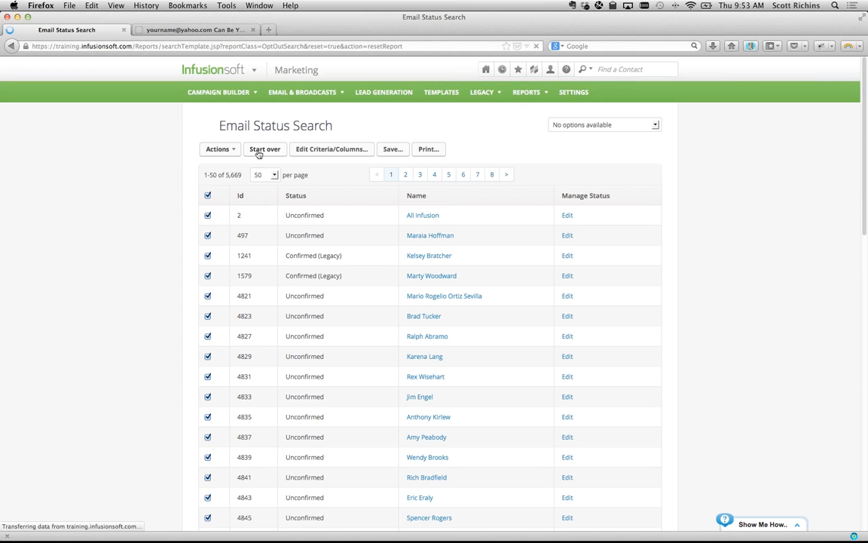
- Set the Email Status filter to Invalid Email, dismissing an accidental context menu
click(281, 228)
key(Down)
key(Down)
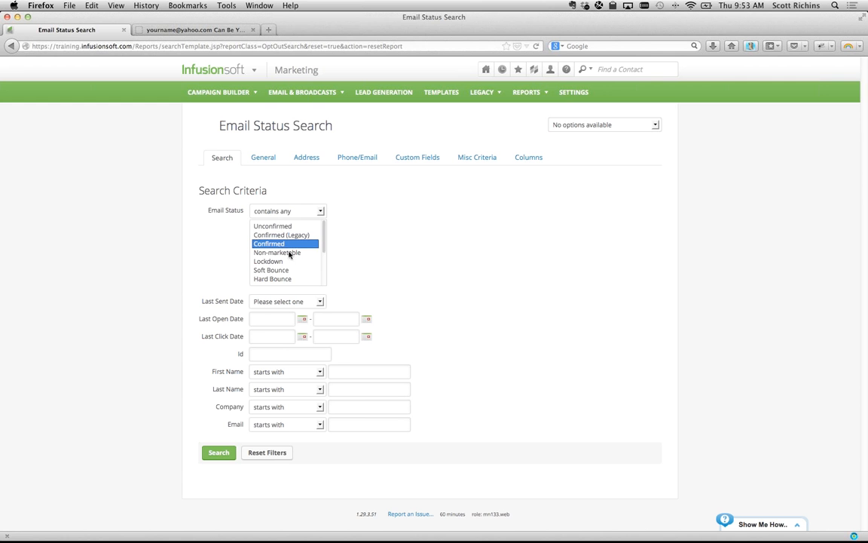
scroll(288, 253, down, 3)
scroll(289, 255, down, 1)
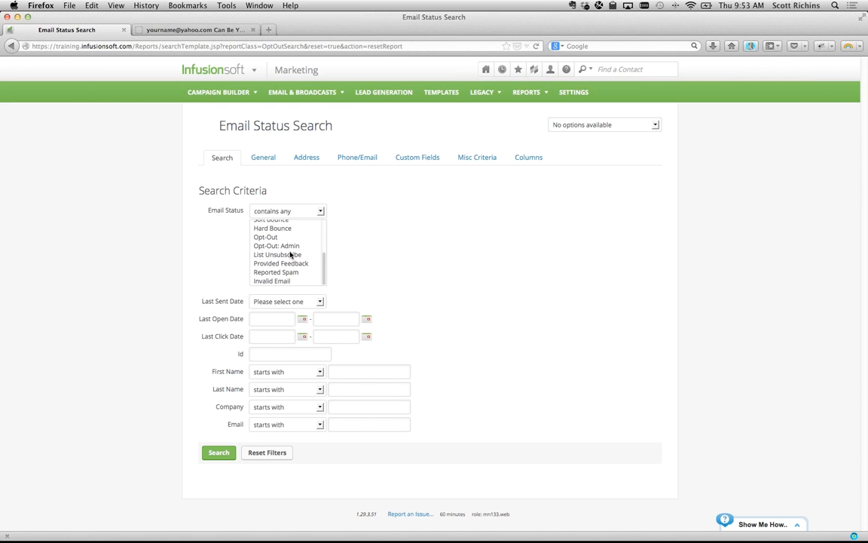
click(271, 281)
scroll(271, 282, up, 3)
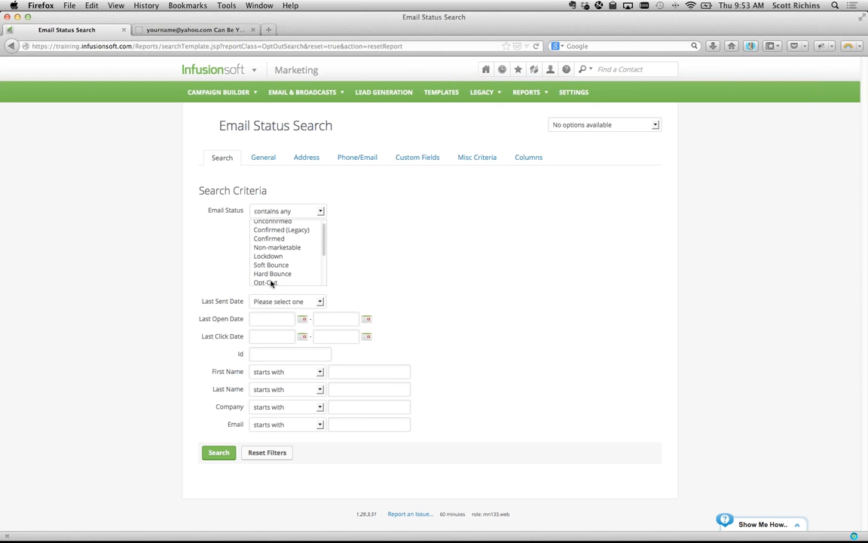
right_click(271, 283)
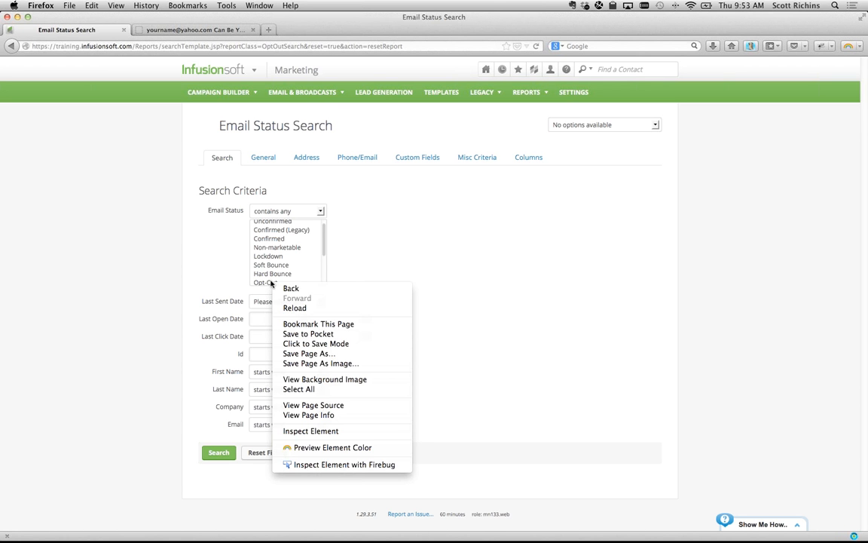
click(281, 258)
scroll(281, 258, up, 1)
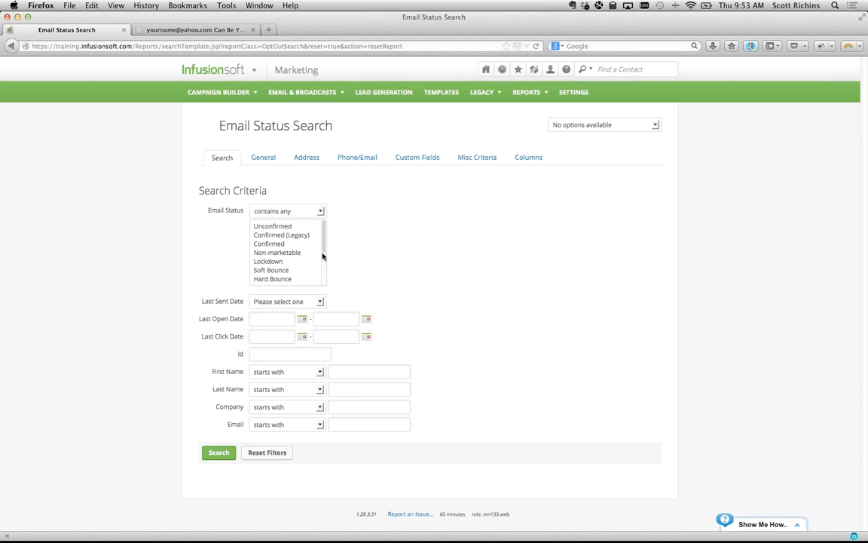
scroll(323, 269, down, 1)
scroll(323, 271, down, 2)
click(315, 281)
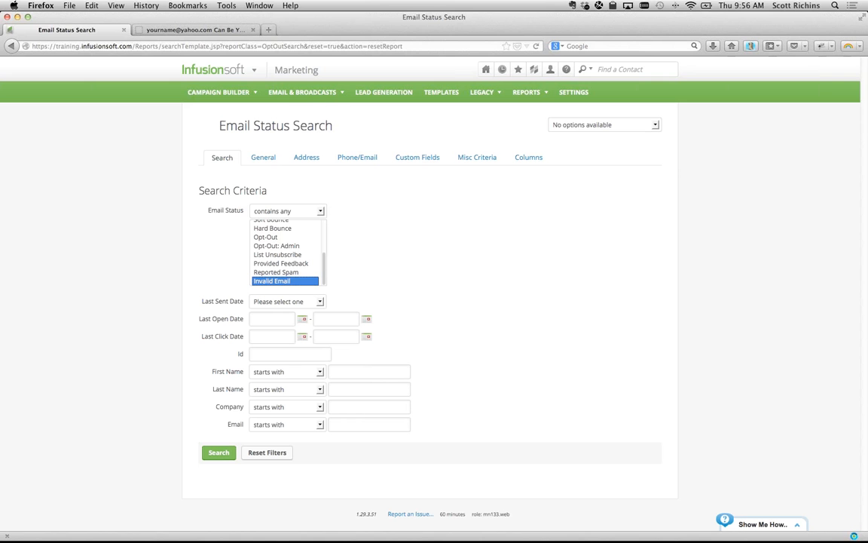
key(super+Tab)
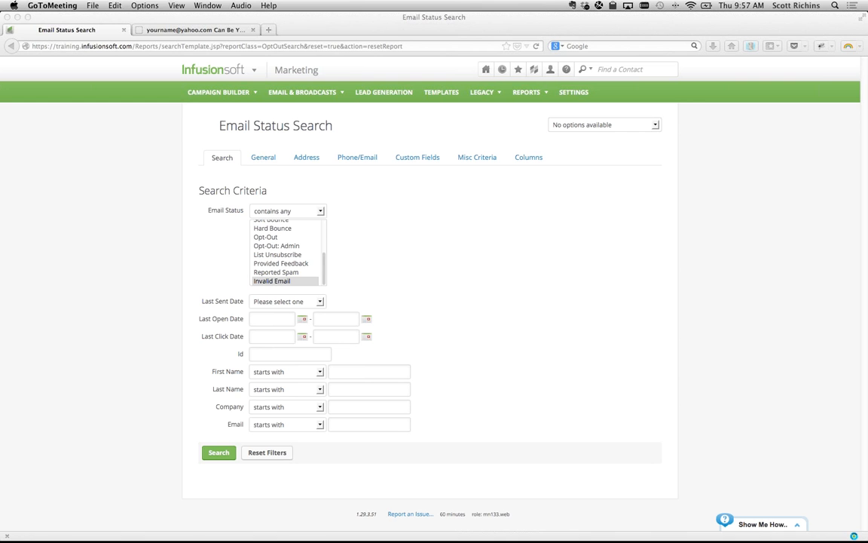
- Multi-select Opt-Out, Opt-Out: Admin, Provided Feedback and Reported Spam as a demonstration
click(286, 241)
click(271, 238)
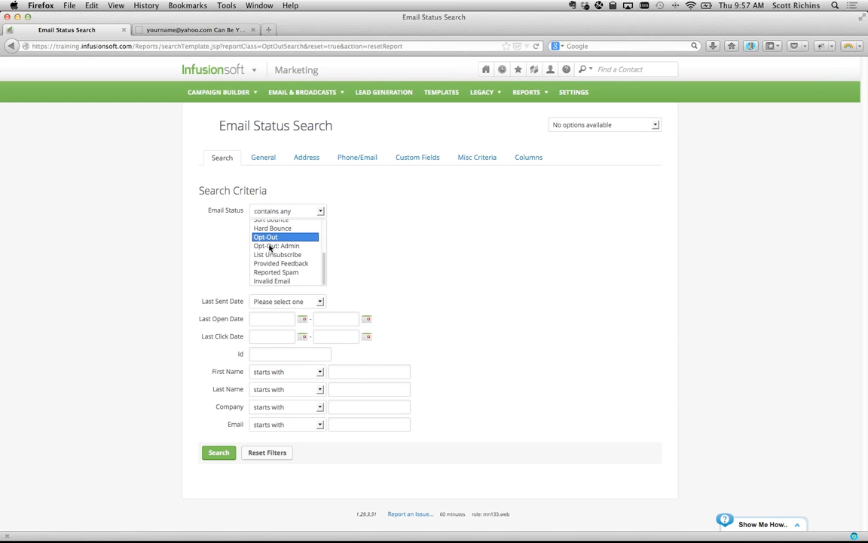
super+click(270, 245)
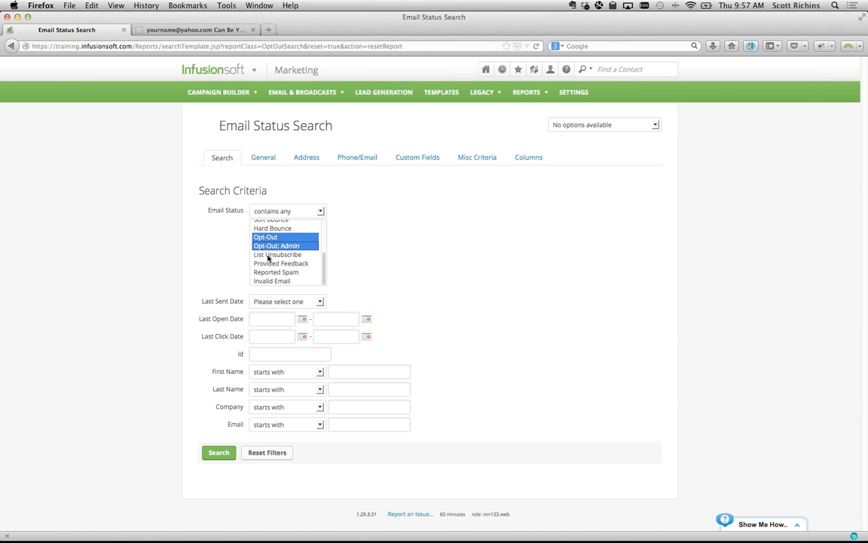
shift+click(274, 264)
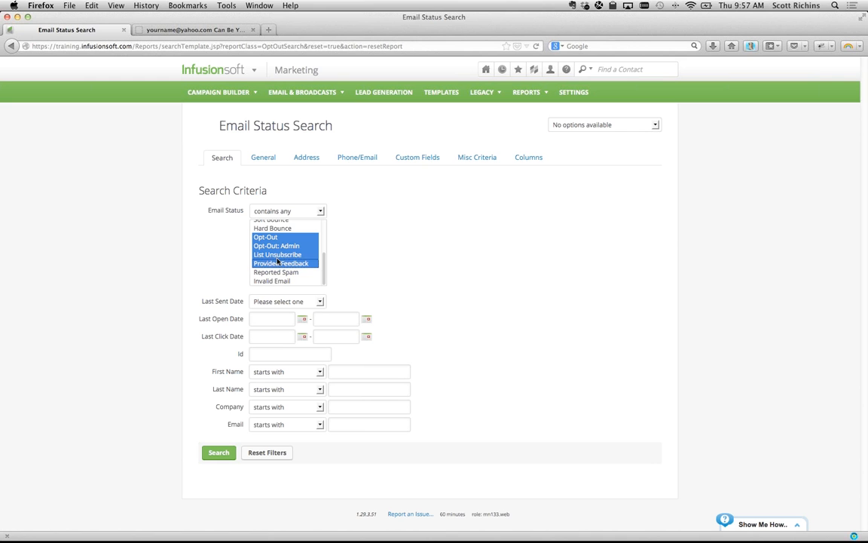
super+click(276, 255)
super+click(293, 272)
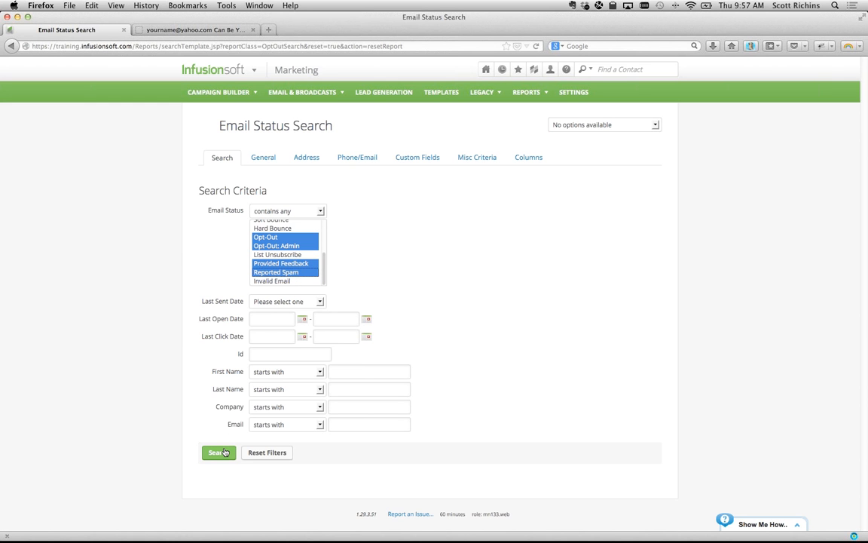
click(215, 350)
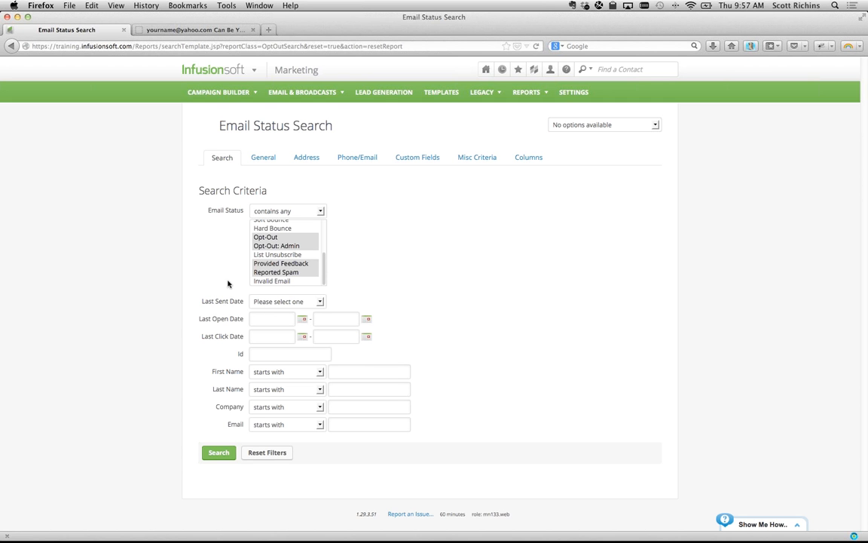
- Search for contacts with only the Unconfirmed email status
click(265, 237)
scroll(276, 248, up, 5)
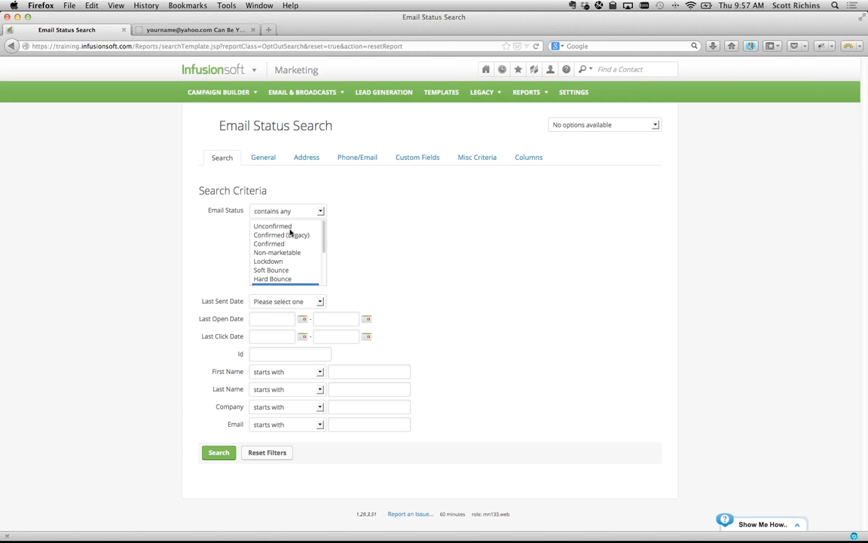
scroll(276, 256, down, 3)
scroll(276, 254, up, 3)
click(272, 226)
click(219, 451)
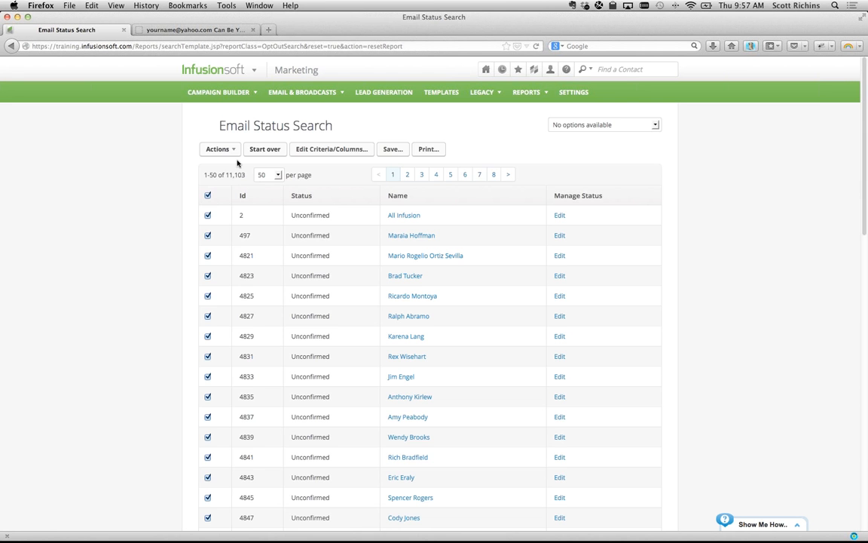
- Open and close the Actions list for the 11,103 Unconfirmed results without choosing anything
click(236, 150)
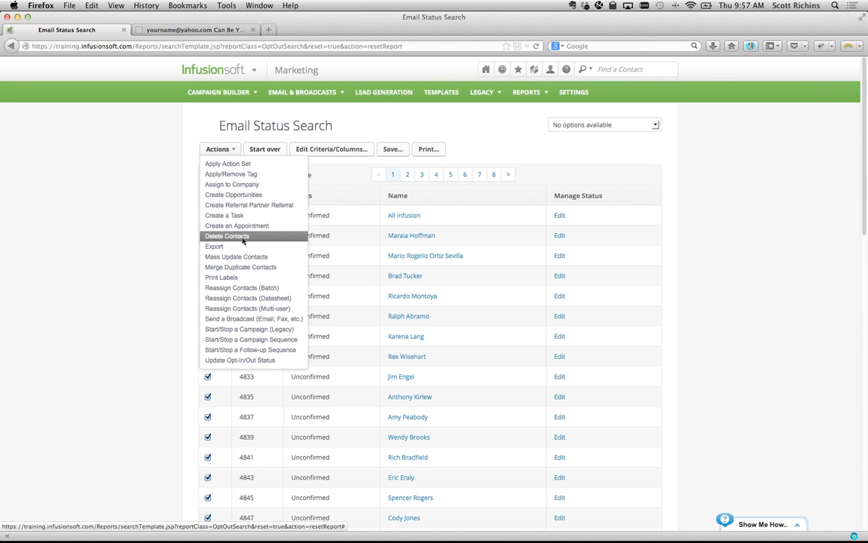
click(138, 158)
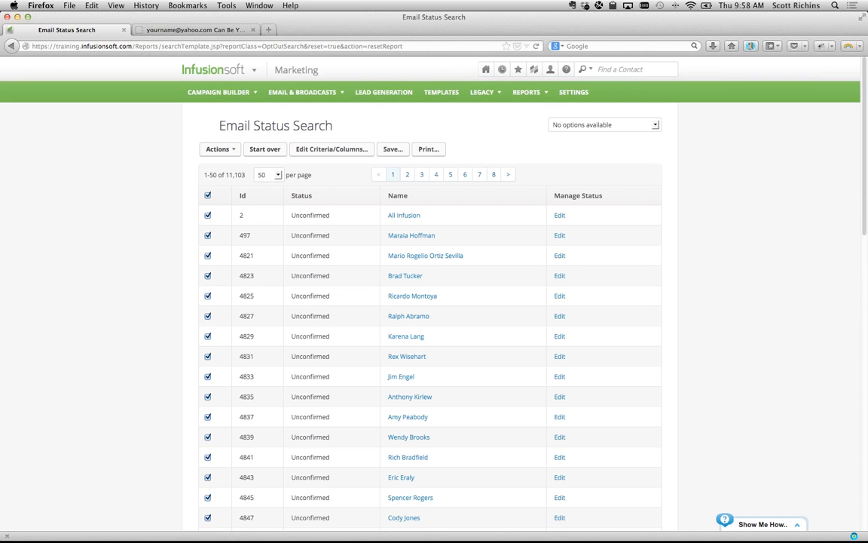
- Switch to GoToMeeting, then return to the Infusionsoft browser window
key(super+Tab)
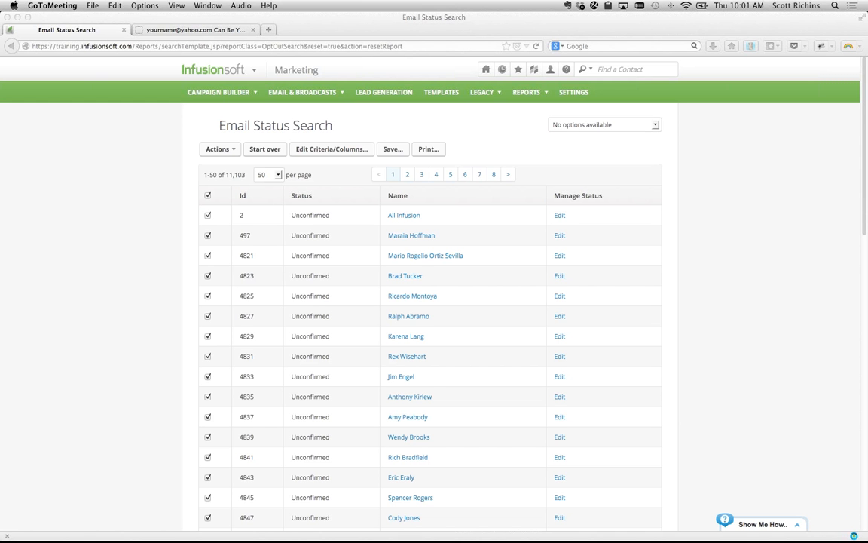
click(259, 140)
- Start over and select Unconfirmed, Confirmed (Legacy) and Confirmed as email statuses
click(265, 148)
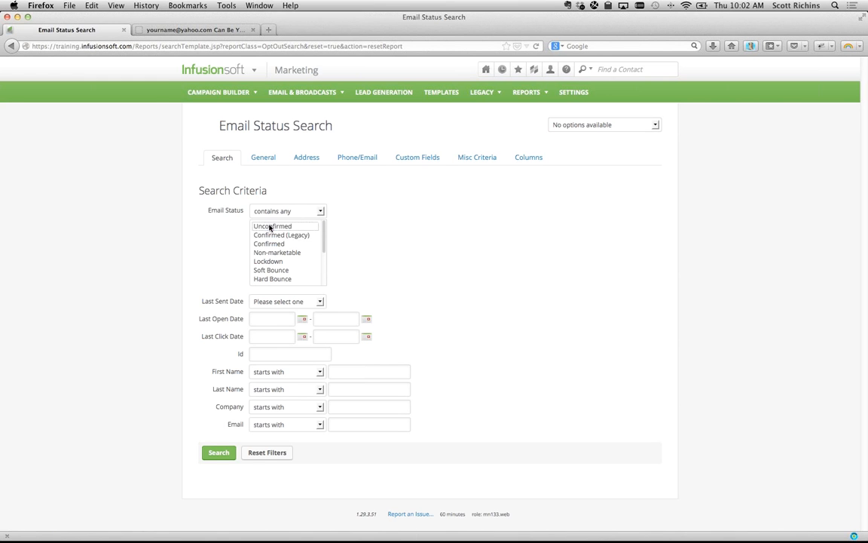
click(270, 228)
shift+click(268, 244)
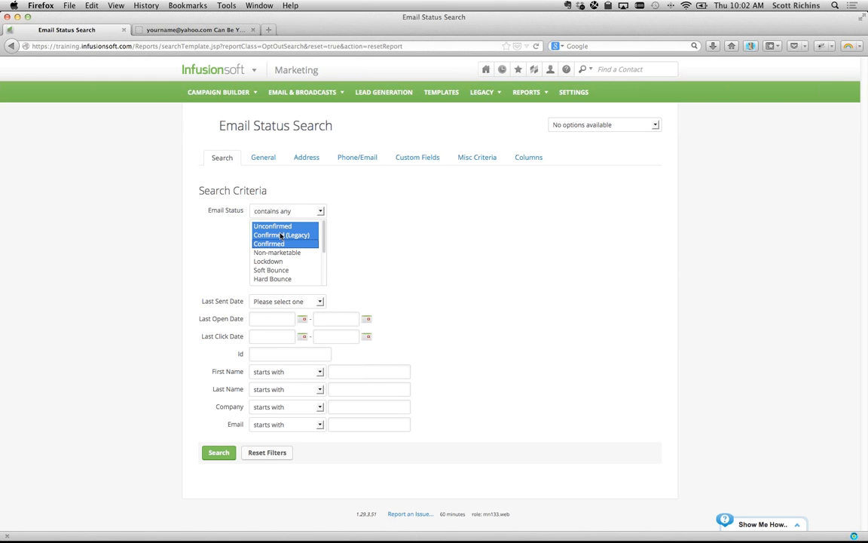
- Exclude contacts having the Hygiene 2013.03.18–2013.07.18 Clicks, Opens and Orders tags
click(465, 159)
scroll(300, 225, down, 10)
scroll(299, 226, up, 10)
click(335, 181)
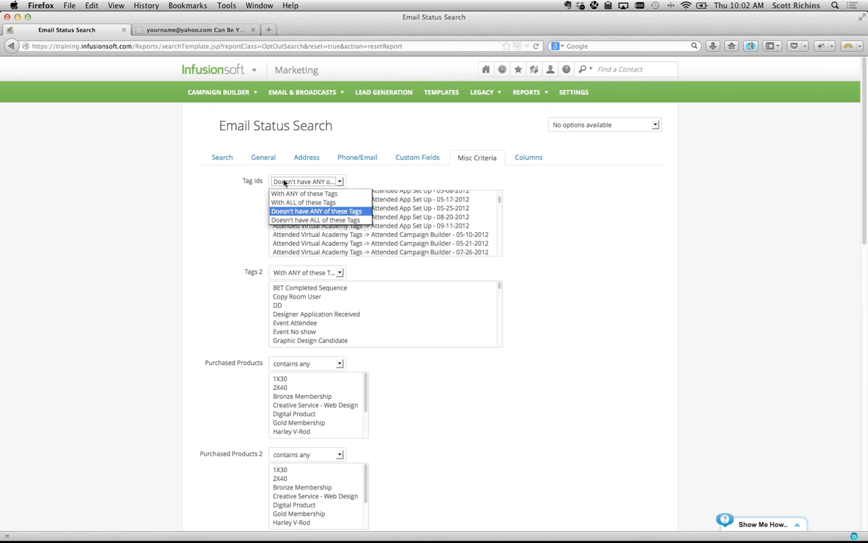
scroll(310, 223, down, 5)
scroll(309, 223, down, 1)
click(310, 220)
text(hy)
scroll(318, 243, down, 2)
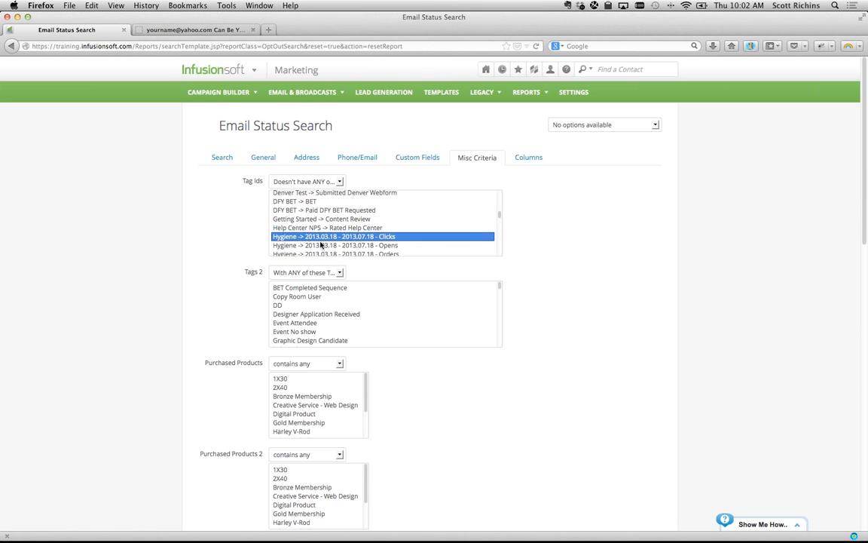
shift+click(320, 234)
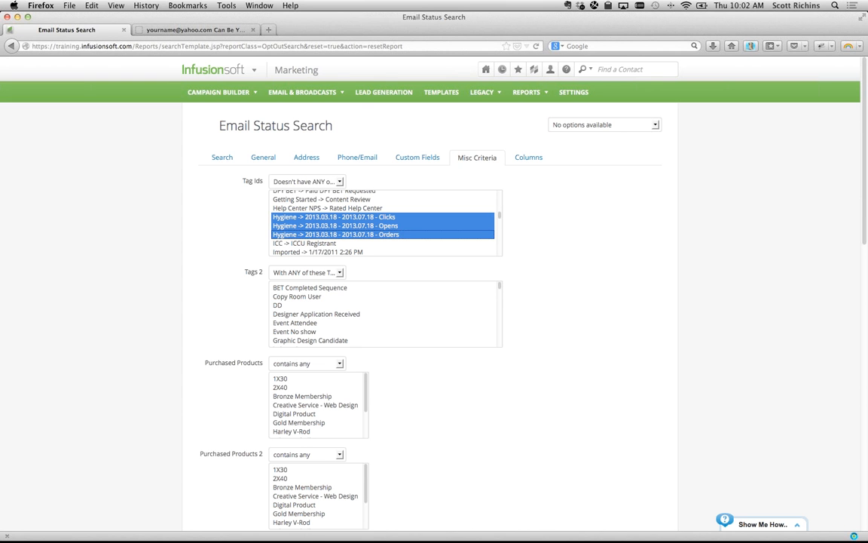
key(super+Tab)
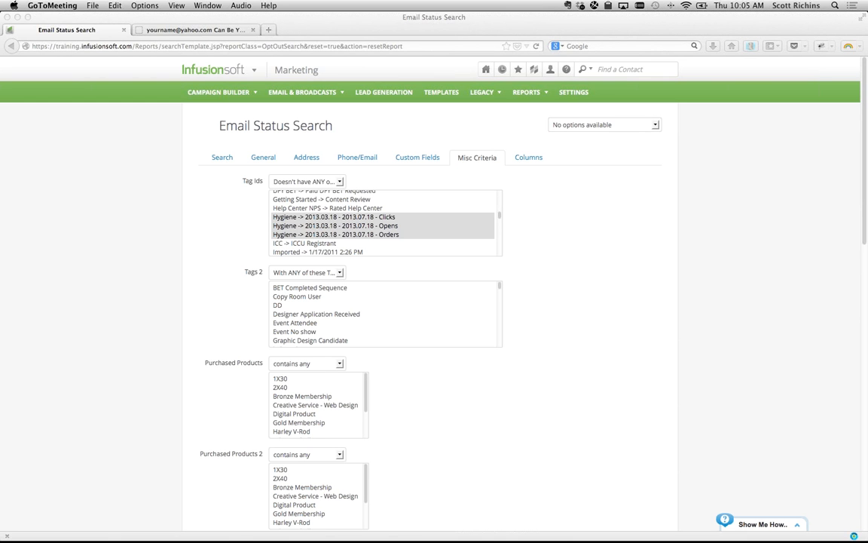
click(184, 179)
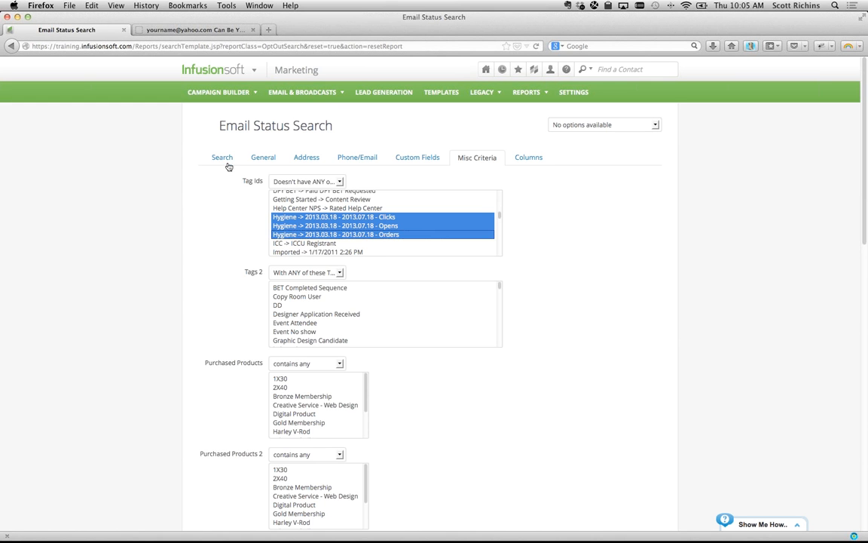
click(223, 166)
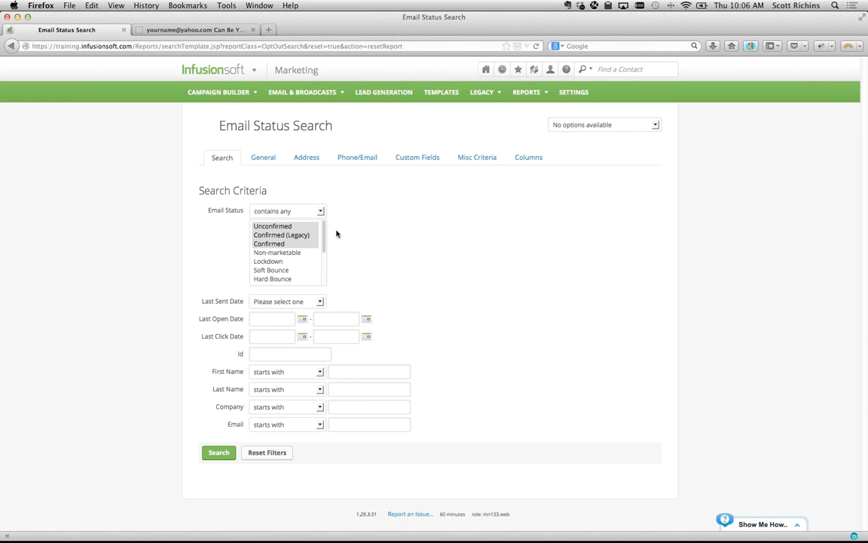
click(475, 157)
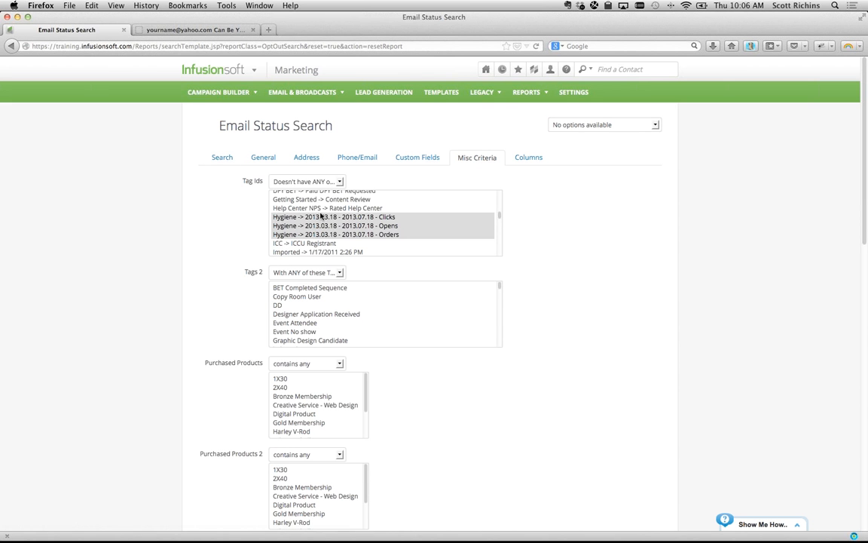
click(305, 181)
click(307, 212)
scroll(136, 404, down, 10)
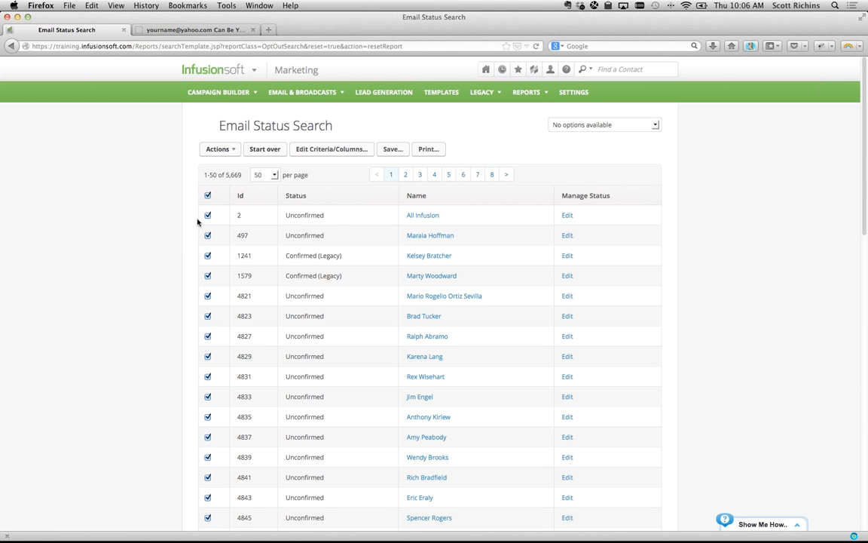
- Open Start/Stop a Campaign Sequence for the 5,669 results and review the Start and campaign options
click(236, 150)
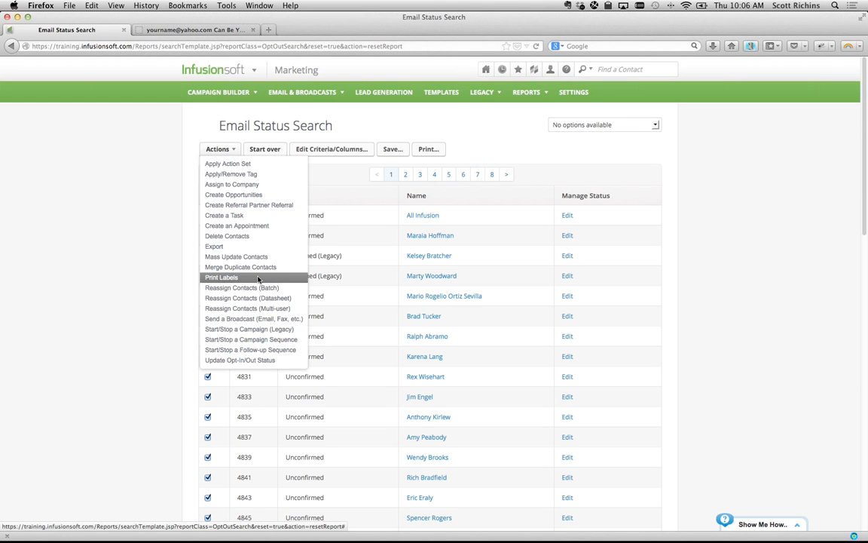
click(251, 340)
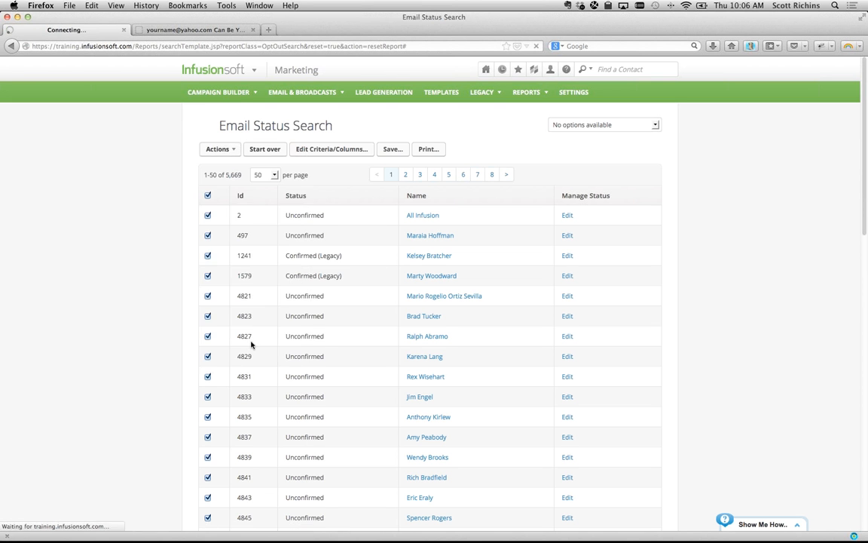
click(223, 193)
click(223, 193)
click(324, 192)
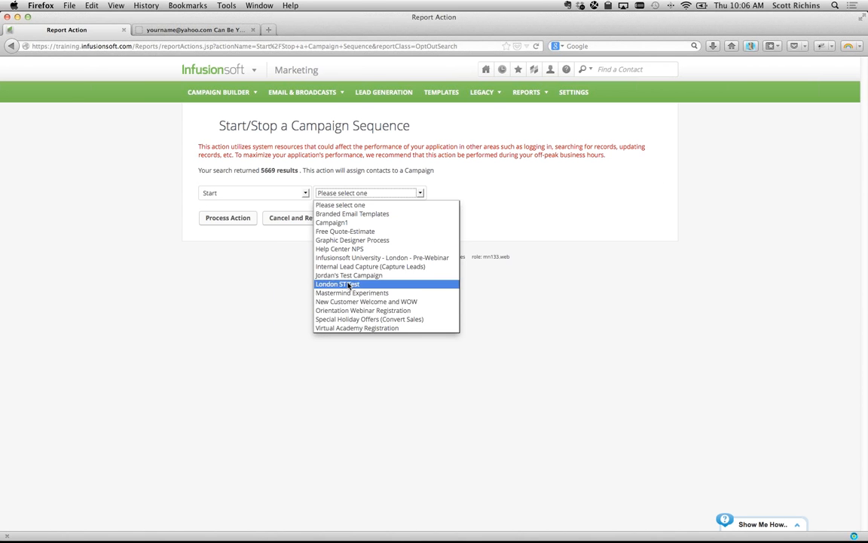
click(283, 290)
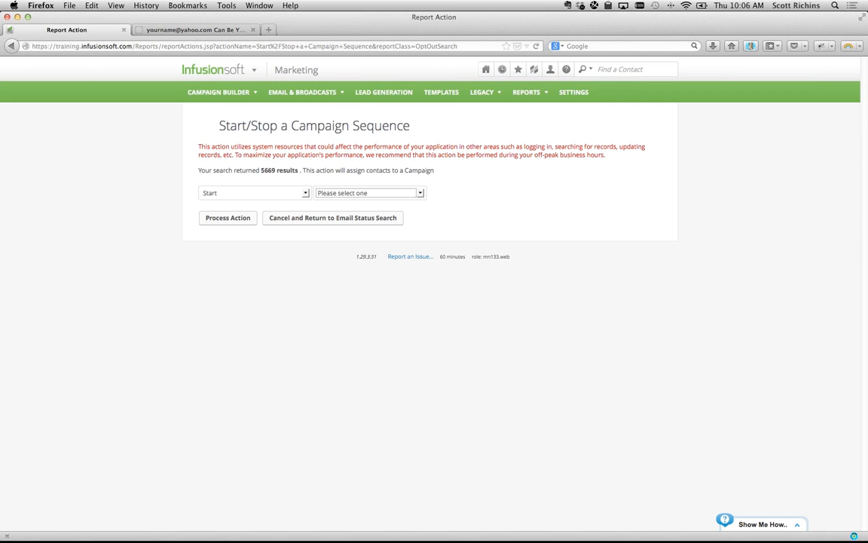
click(252, 71)
click(374, 123)
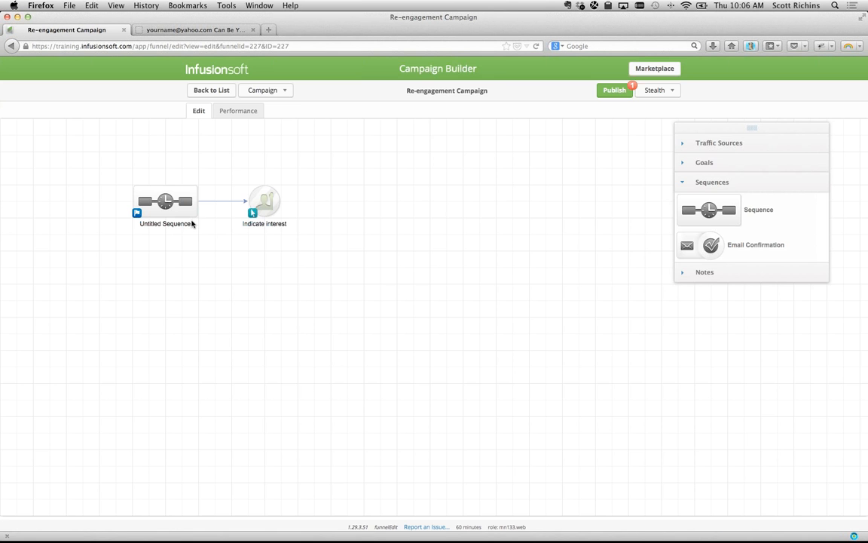
double_click(166, 201)
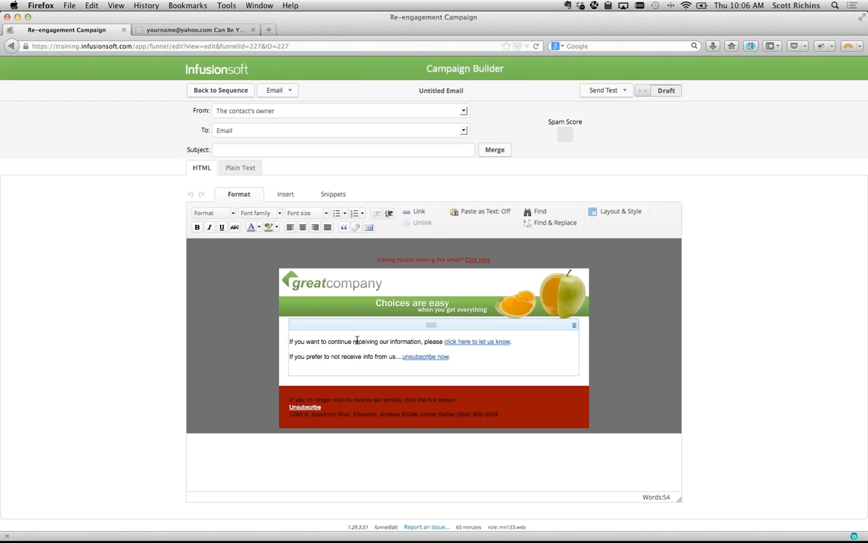
drag(357, 341, 457, 358)
click(457, 357)
- Link the words 'unsubscribe now' to the Opt-out page
drag(403, 357, 447, 357)
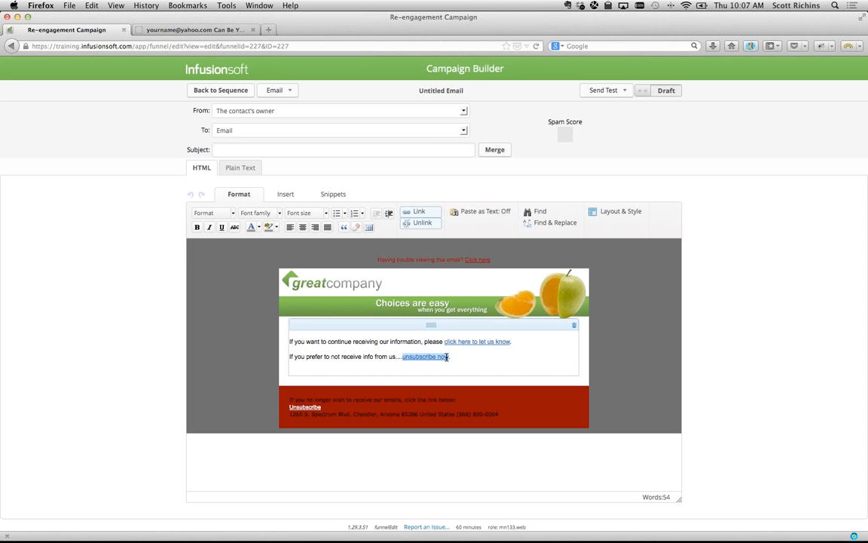
click(413, 212)
click(443, 210)
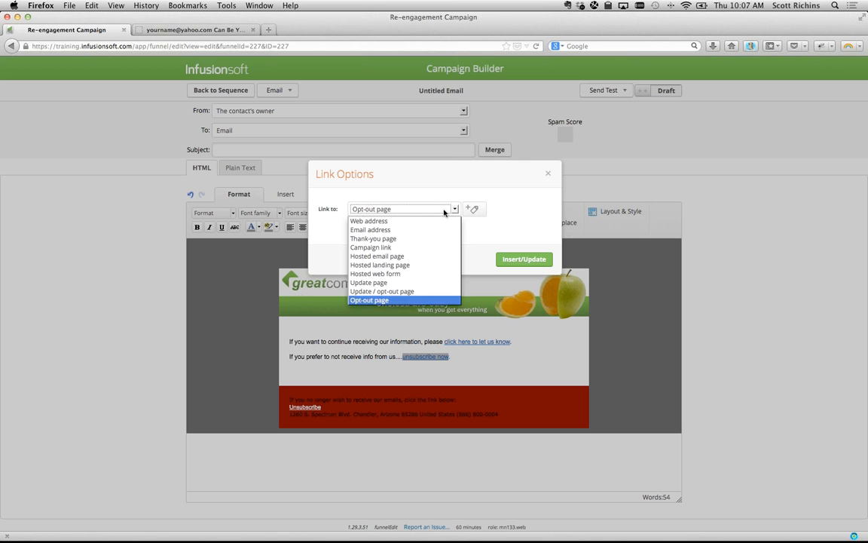
click(388, 301)
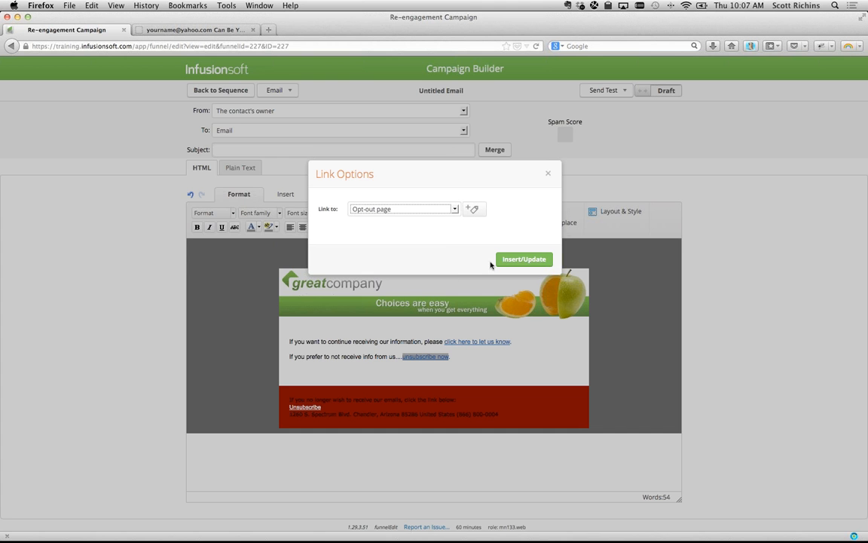
- Confirm the opt-out link, then point the 'click here to let us know' link to the Thank-you page
click(514, 261)
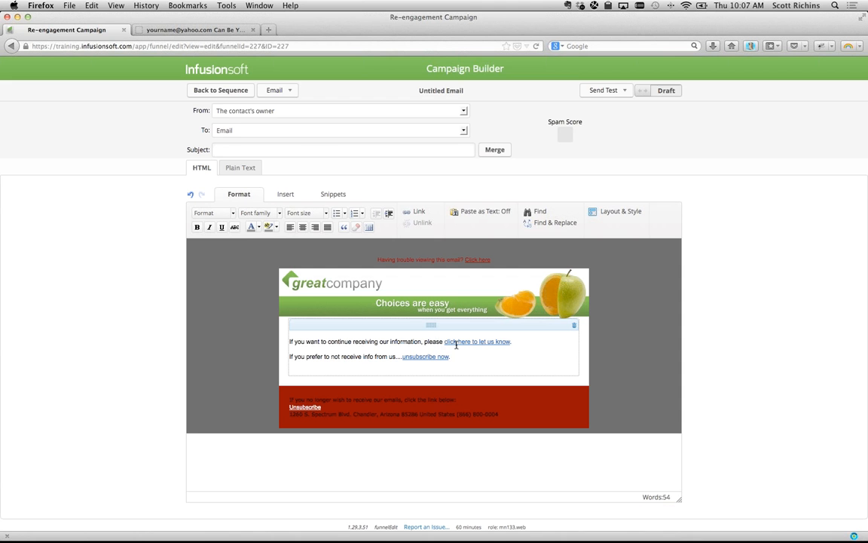
click(468, 341)
double_click(488, 342)
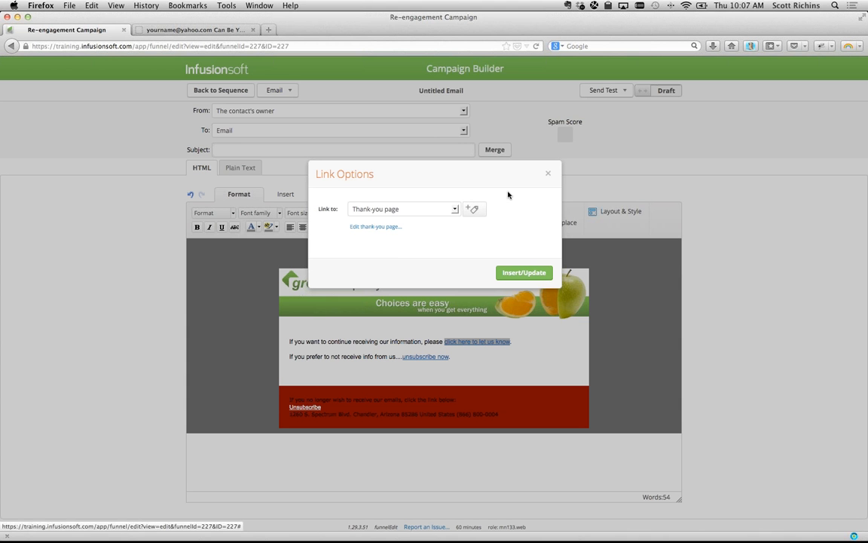
click(455, 205)
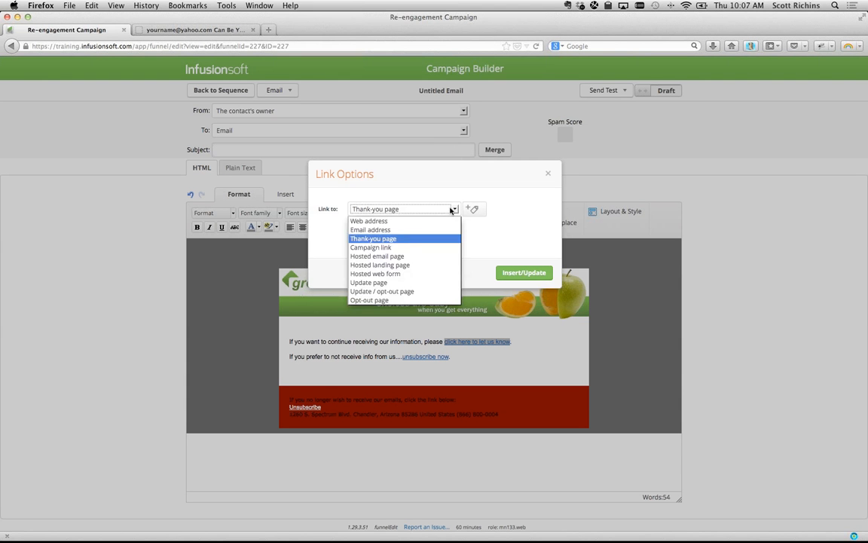
click(398, 241)
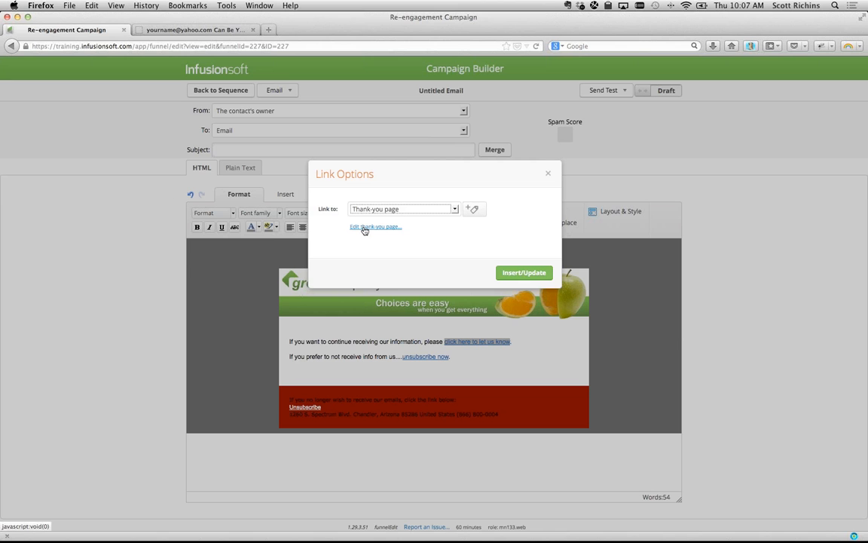
key(super+Tab)
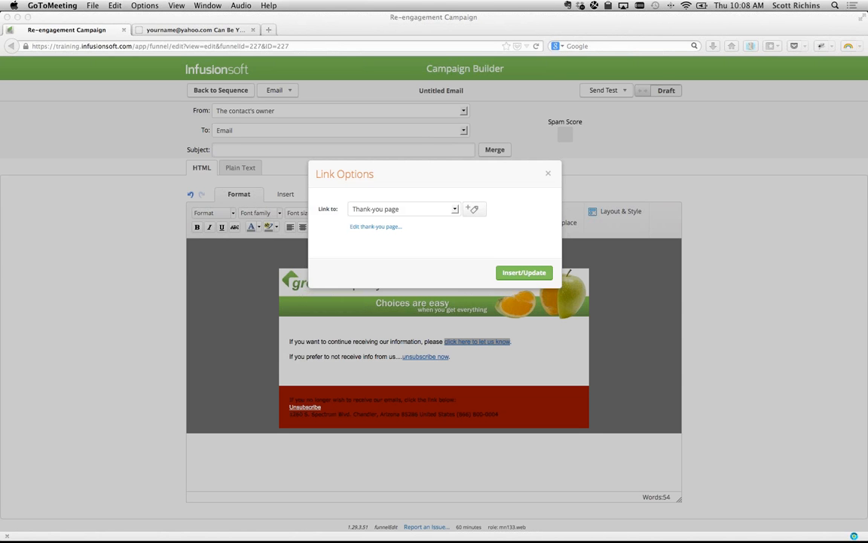
- In a new browser tab, go to help.infusionsoft.com/mastermind
click(119, 139)
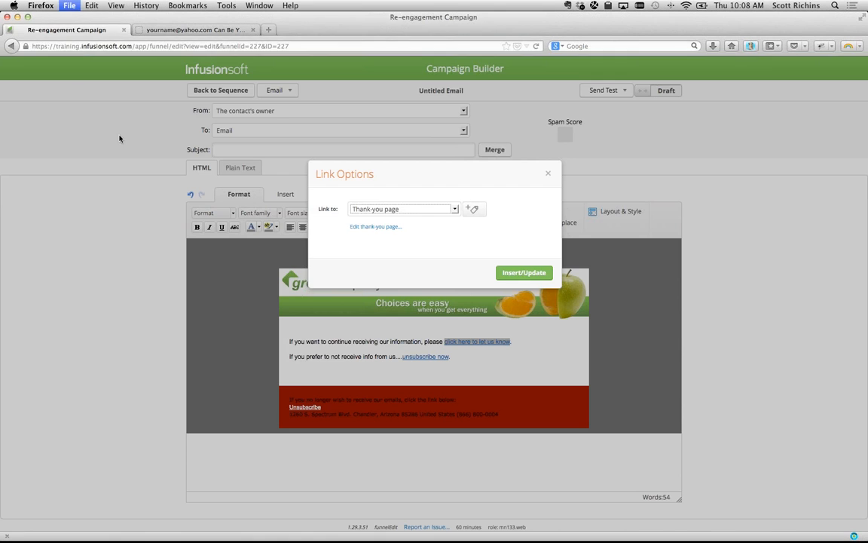
key(super+t)
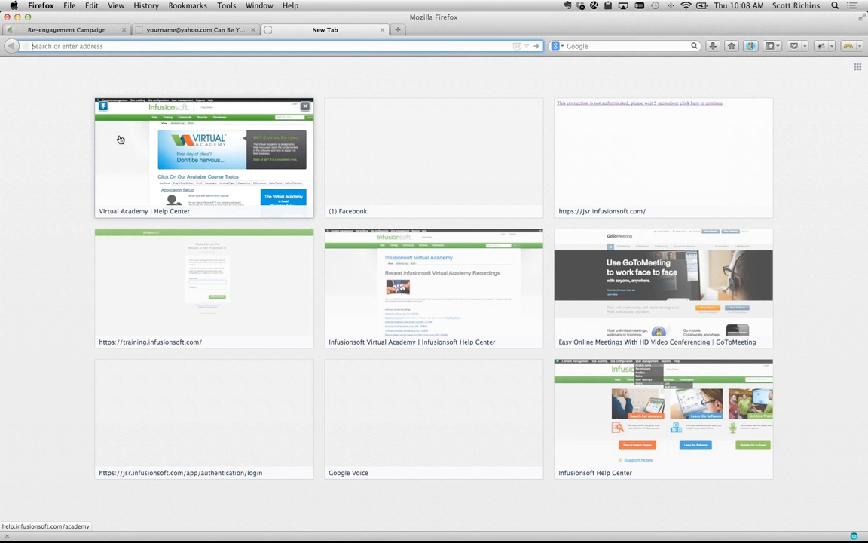
text(help)
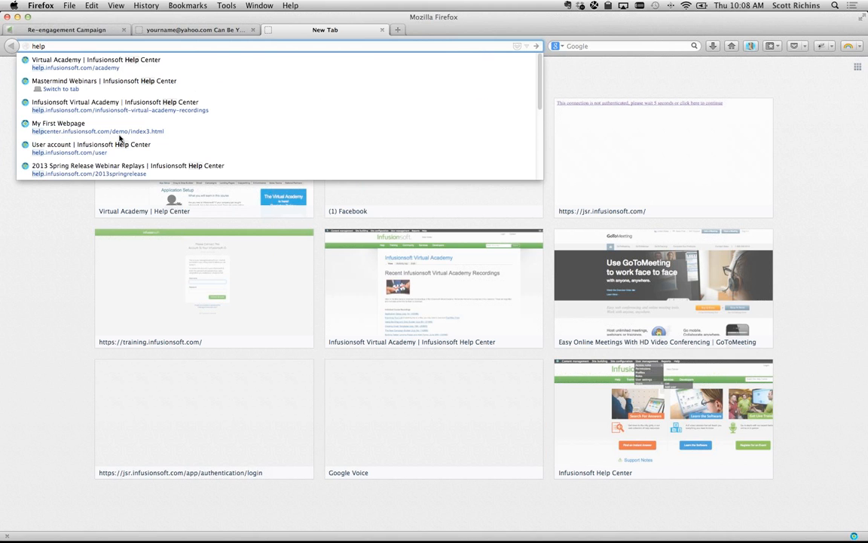
key(Escape)
text(.infusionsoft.com/)
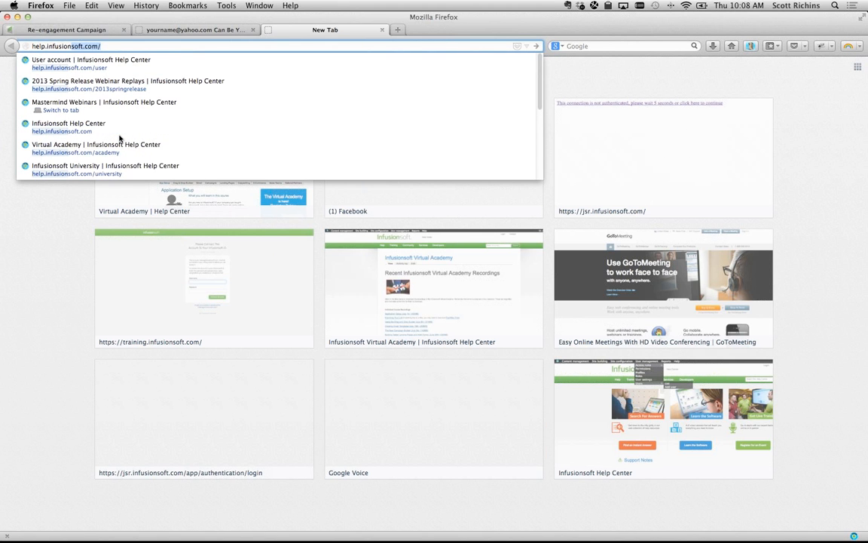
text(mastermind)
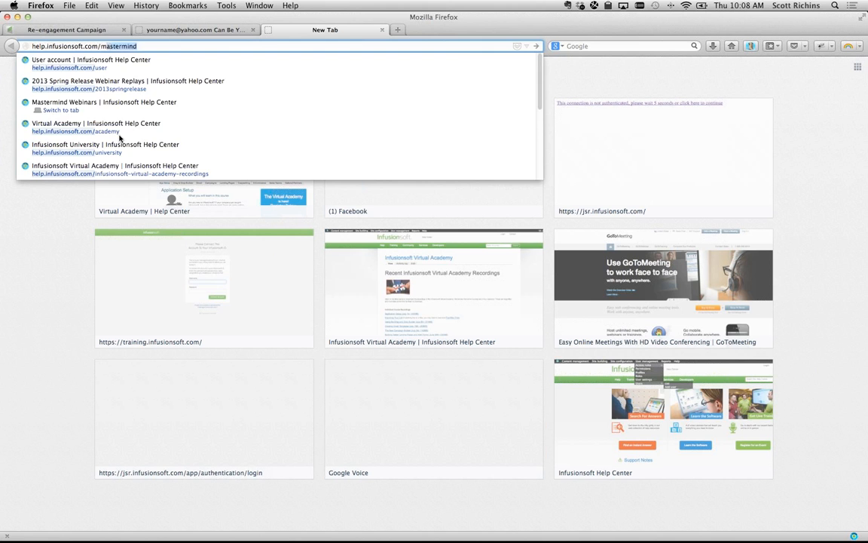
key(Return)
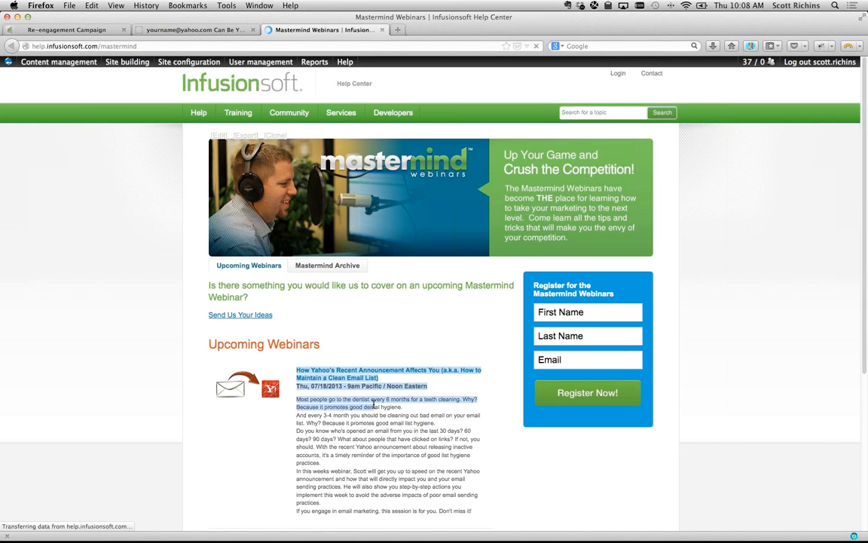
- Open the archived 'Building a Stronger Business with Better Human Interactions' webinar, then switch to the PowerPoint deck
click(339, 267)
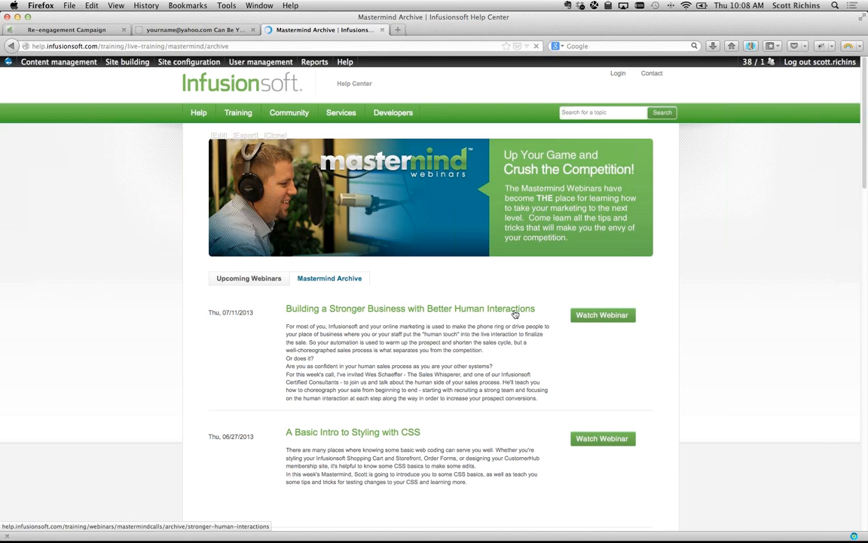
click(515, 309)
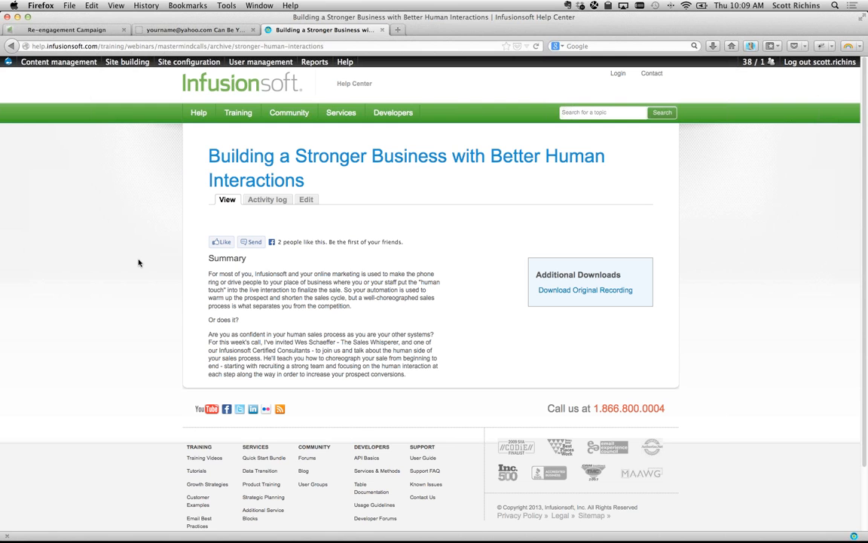
key(ctrl+Up)
click(174, 268)
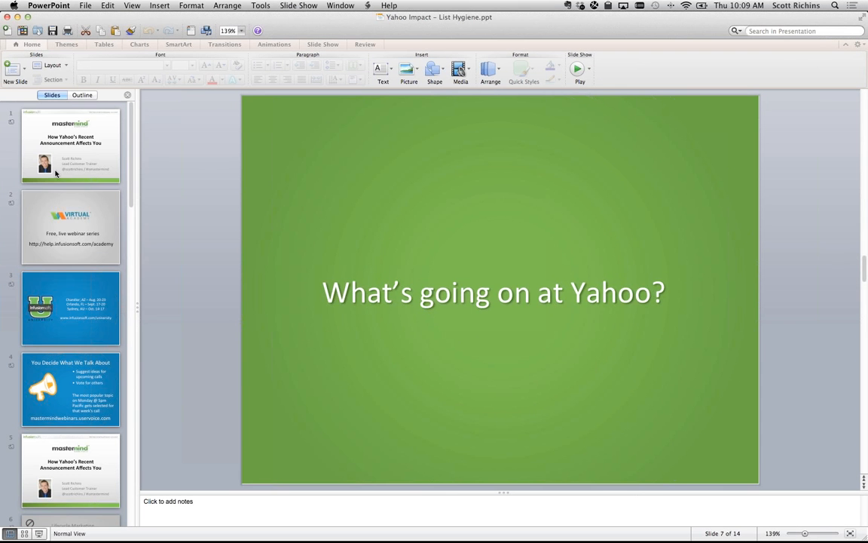
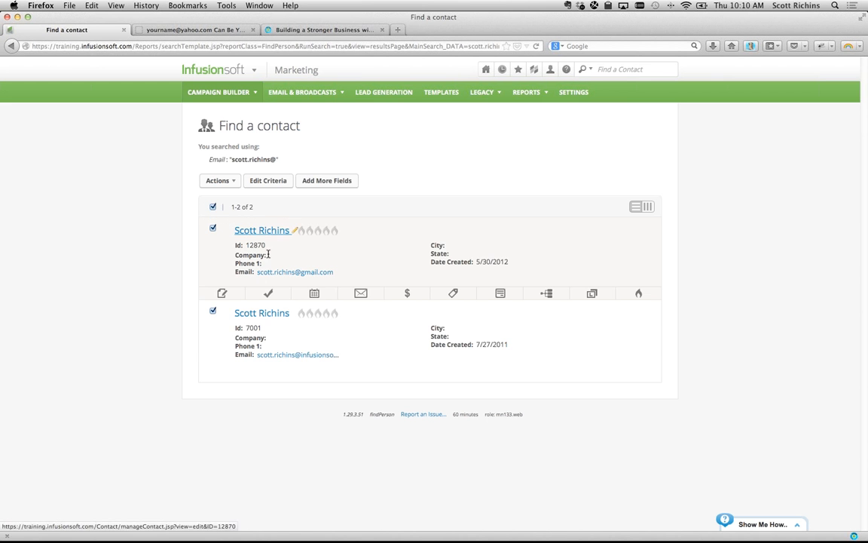
- Open the second search result's contact record and show its email's Confirmed (Legacy) opt status
click(263, 313)
scroll(628, 339, down, 2)
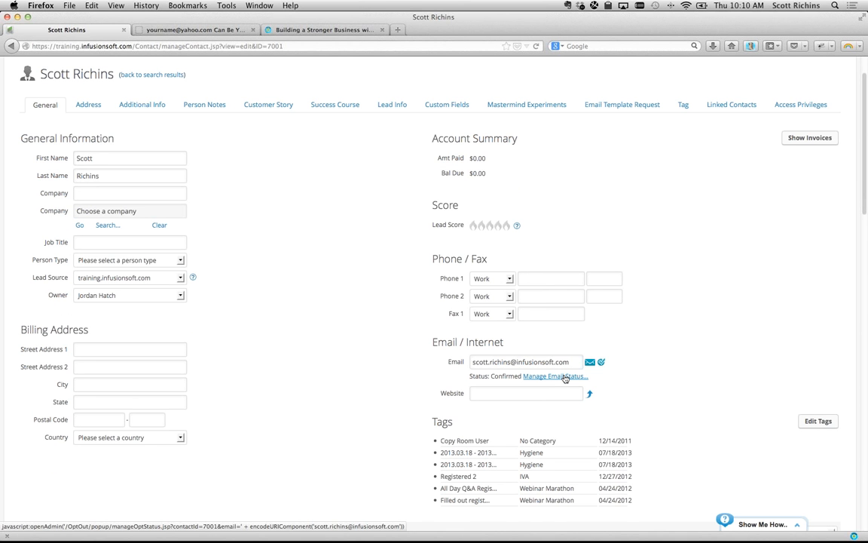
click(563, 376)
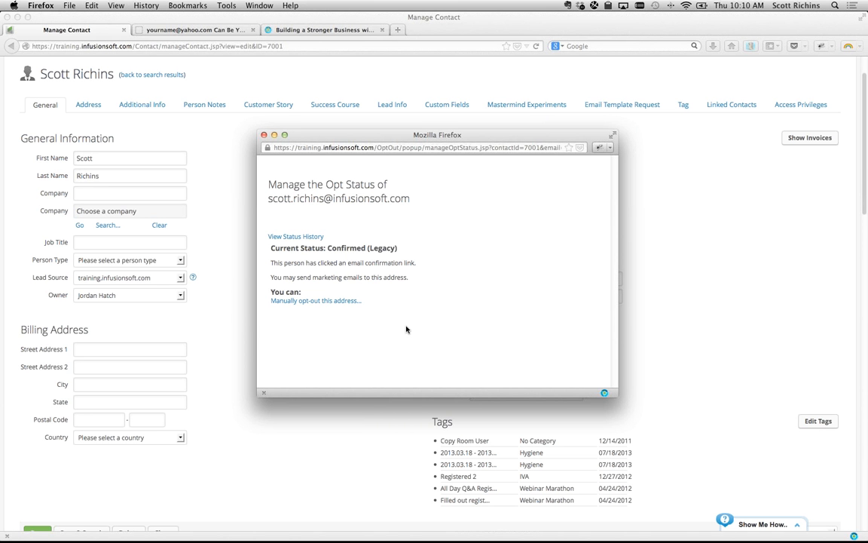
- Look over the email's opt-status history table, then go back to the contact record
click(293, 238)
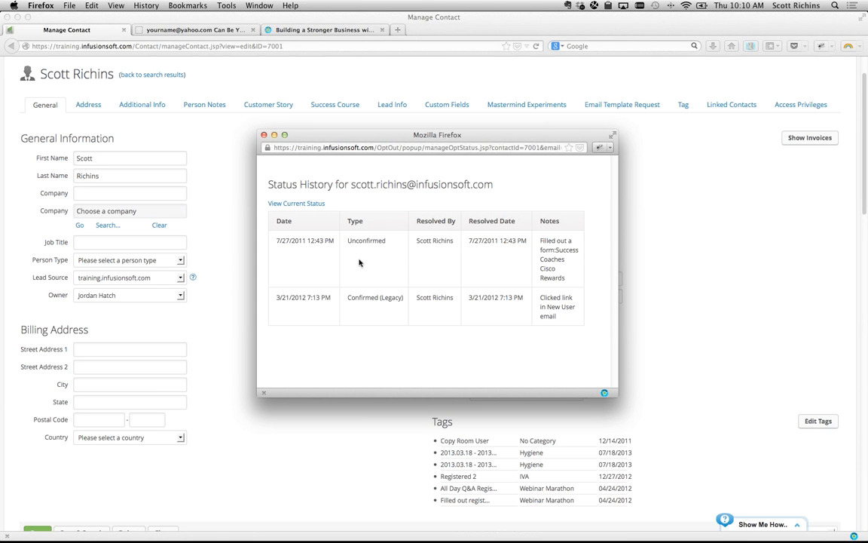
drag(356, 241, 387, 344)
click(387, 344)
click(241, 125)
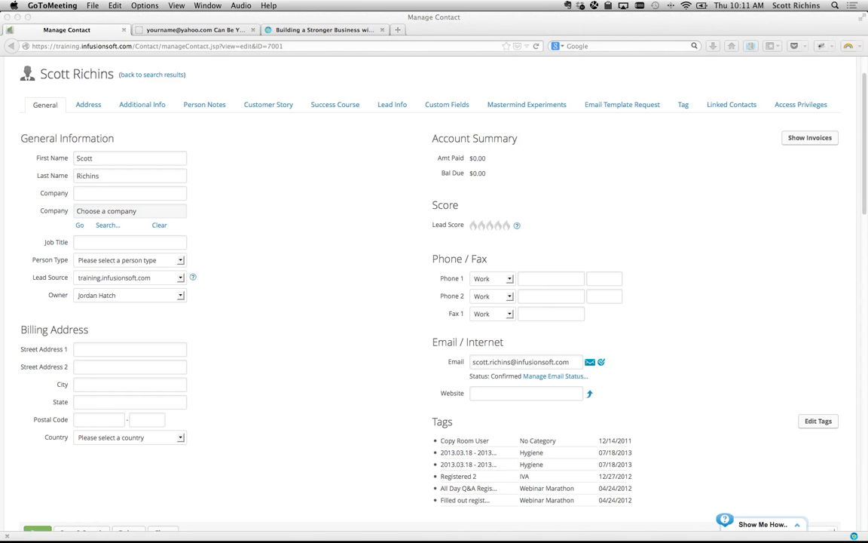
- Go from the contact record to CRM > Reports, then on to the CRM settings
click(248, 231)
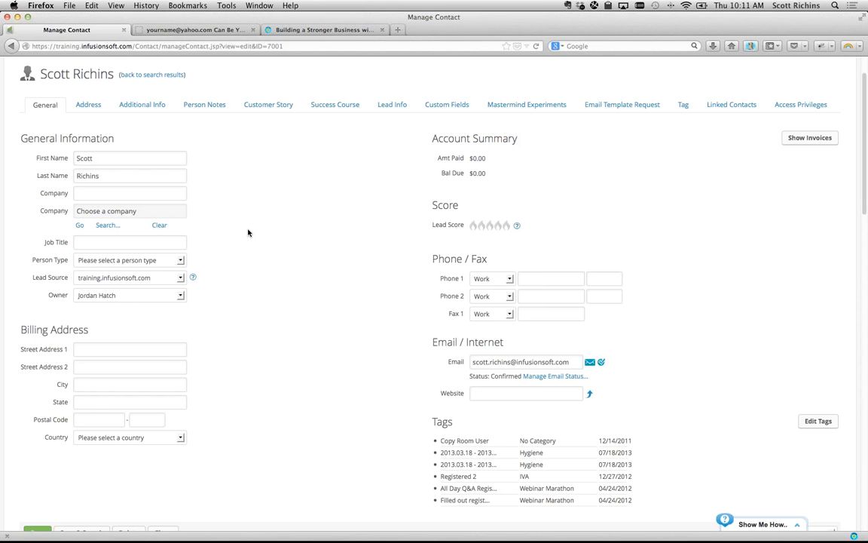
scroll(248, 232, up, 2)
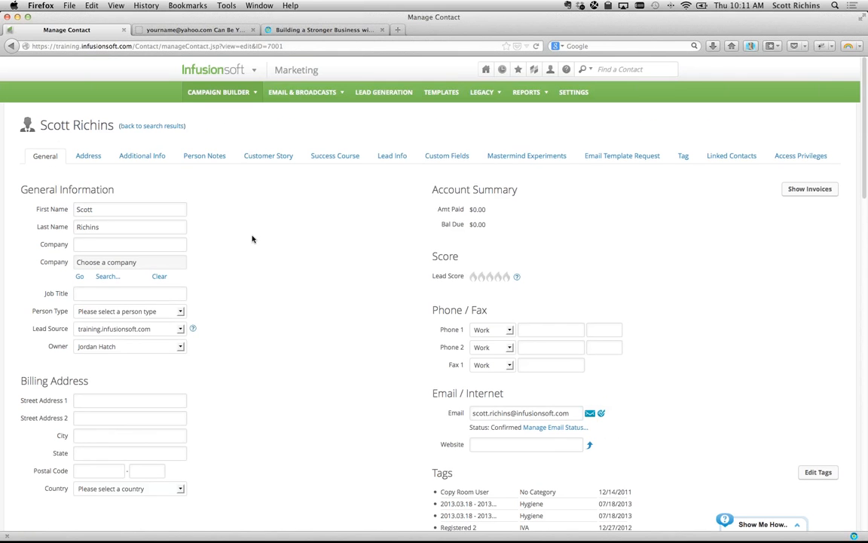
click(254, 69)
click(294, 215)
click(621, 92)
- Open the Lead Score for editing and check the third rule's tag choices without changes
click(228, 241)
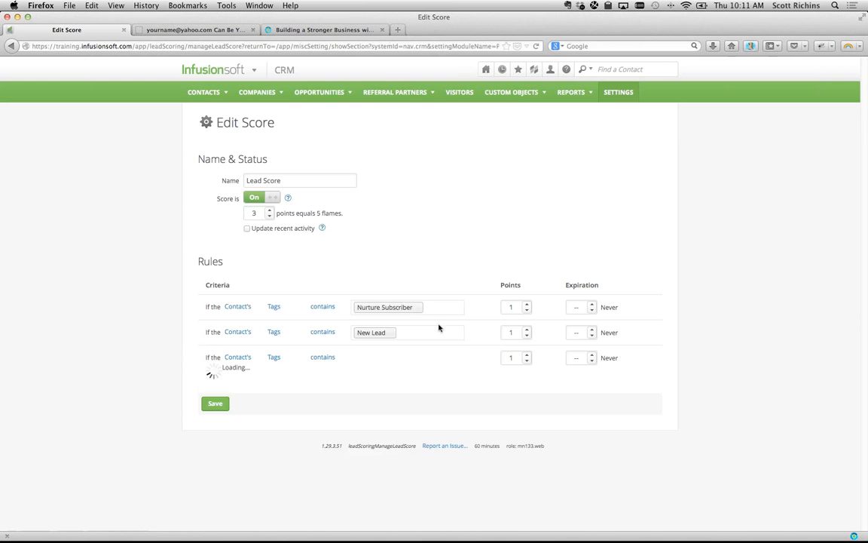
click(422, 357)
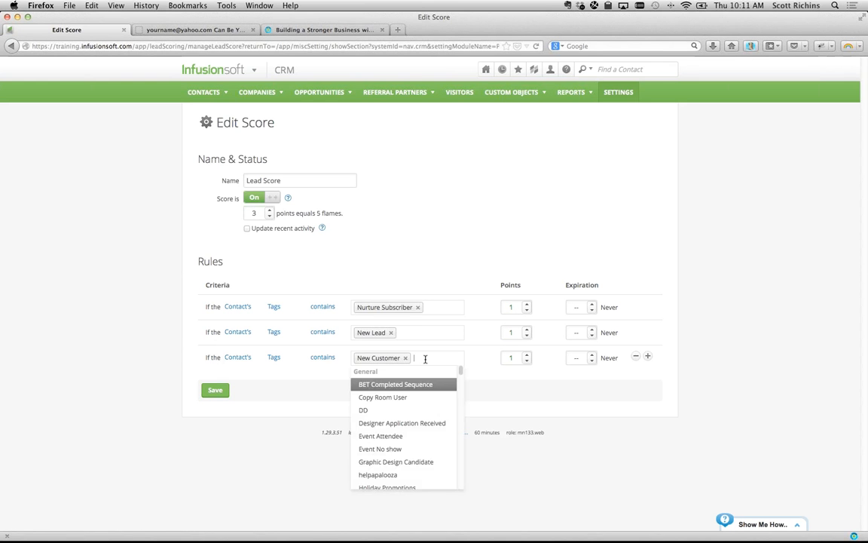
scroll(400, 422, down, 15)
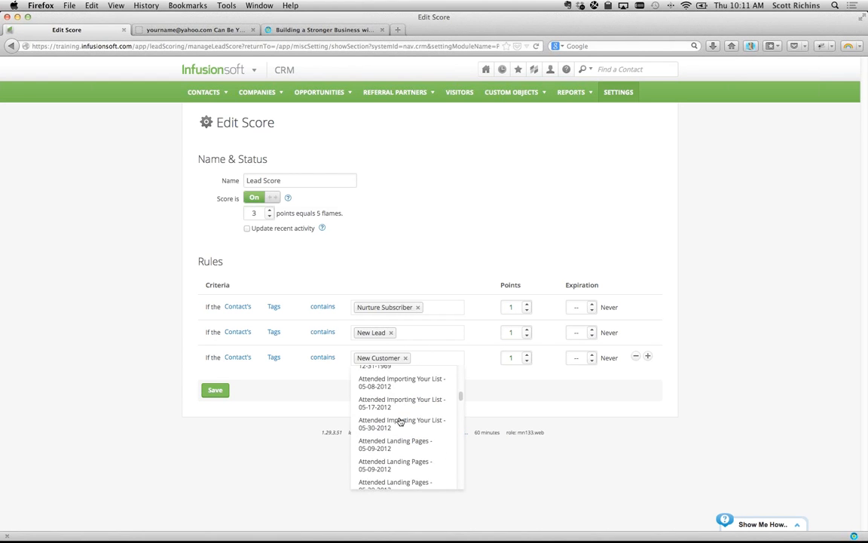
click(280, 392)
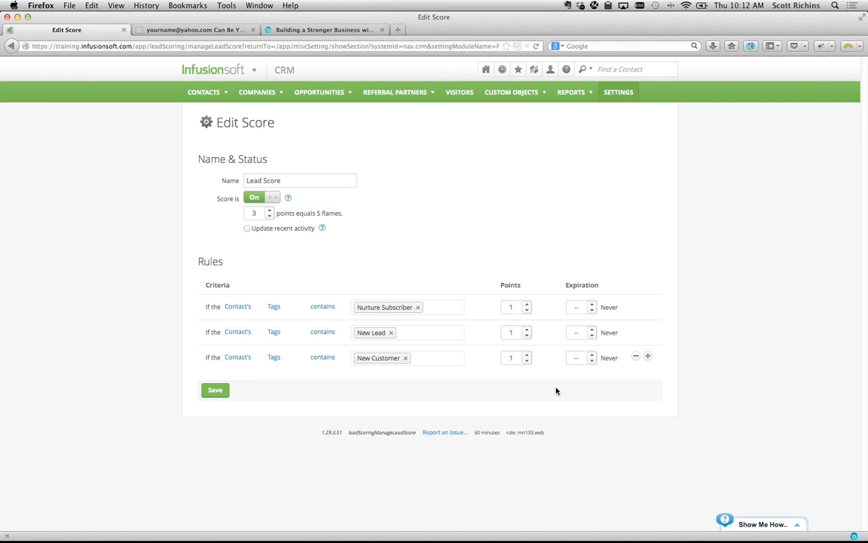
- Add a rule for activity containing Email Open, expiring after 12 weeks, plus another blank row
click(277, 382)
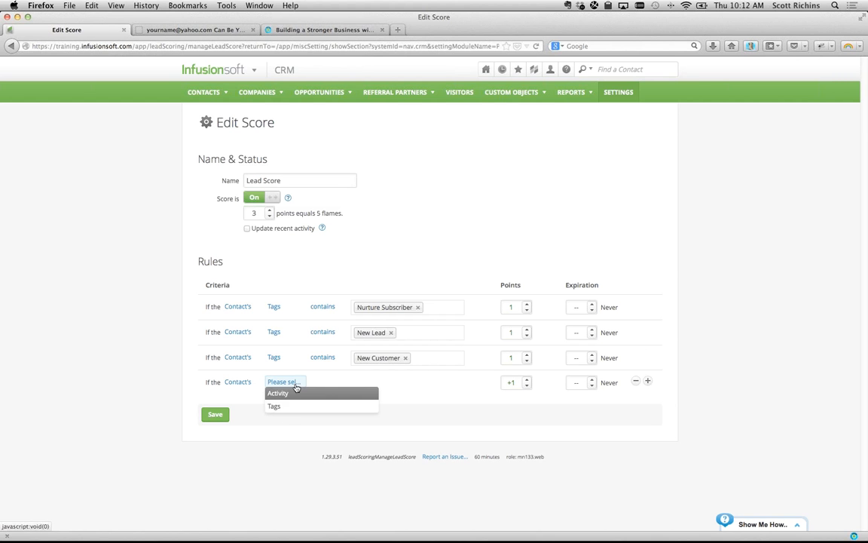
click(286, 398)
click(326, 383)
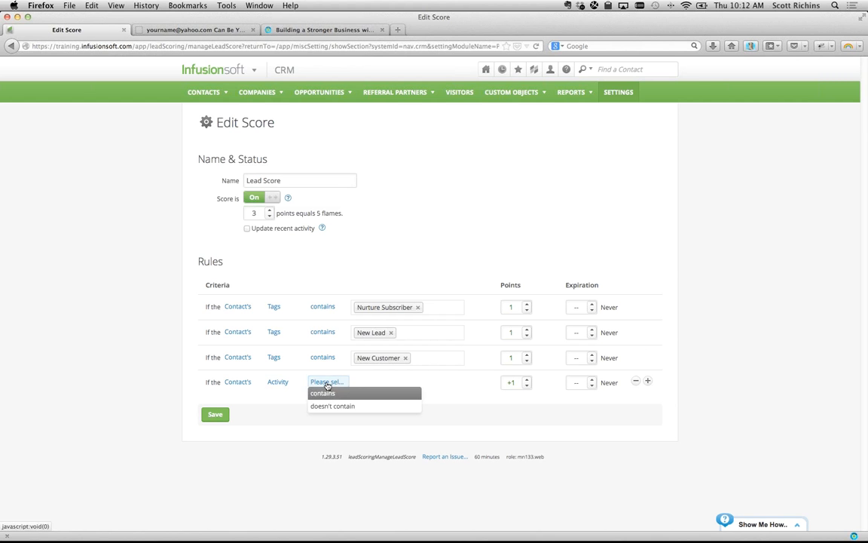
click(328, 395)
click(386, 383)
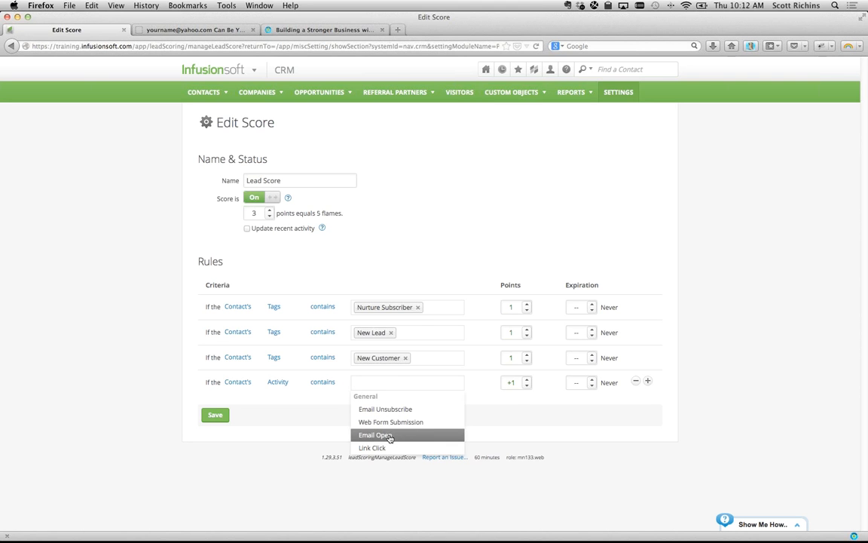
click(387, 436)
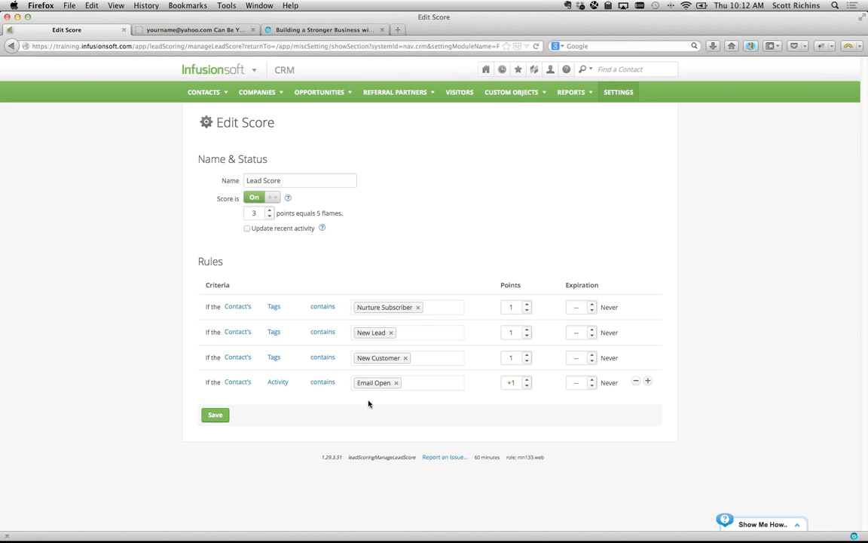
click(591, 380)
click(592, 380)
click(592, 380)
text(12)
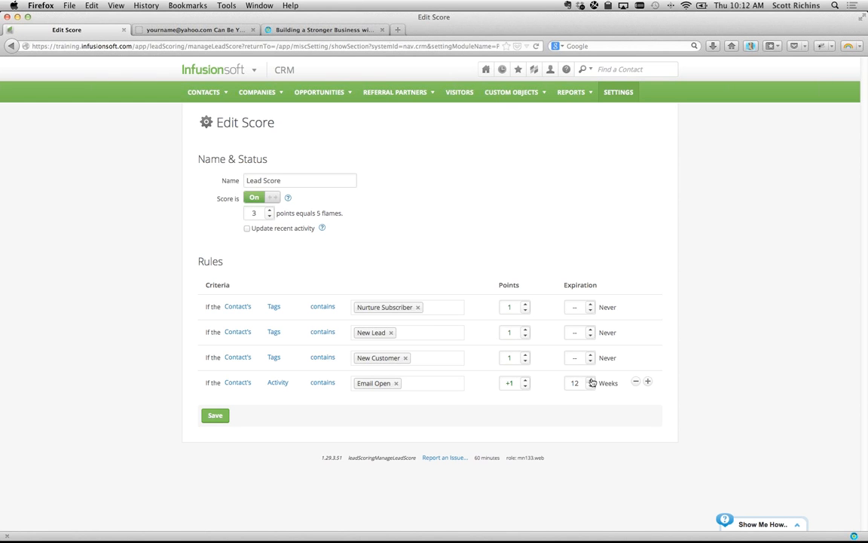
click(647, 381)
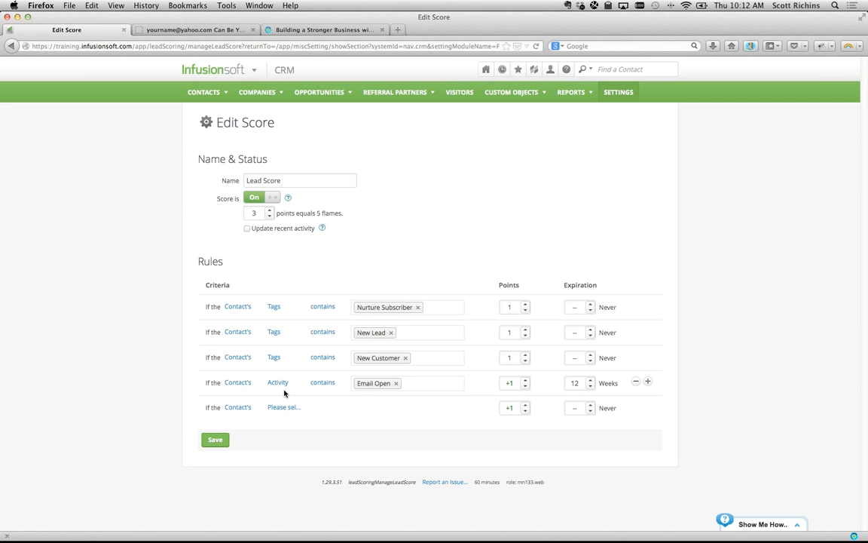
- Set the fifth rule to activity contains Link Click, +2 points, expiring after 12 weeks
click(285, 407)
click(275, 417)
click(326, 407)
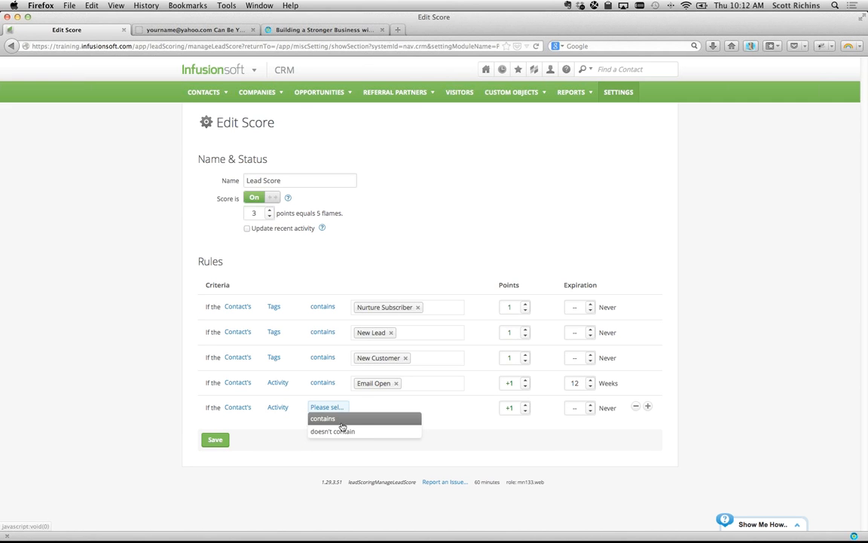
click(331, 418)
click(393, 407)
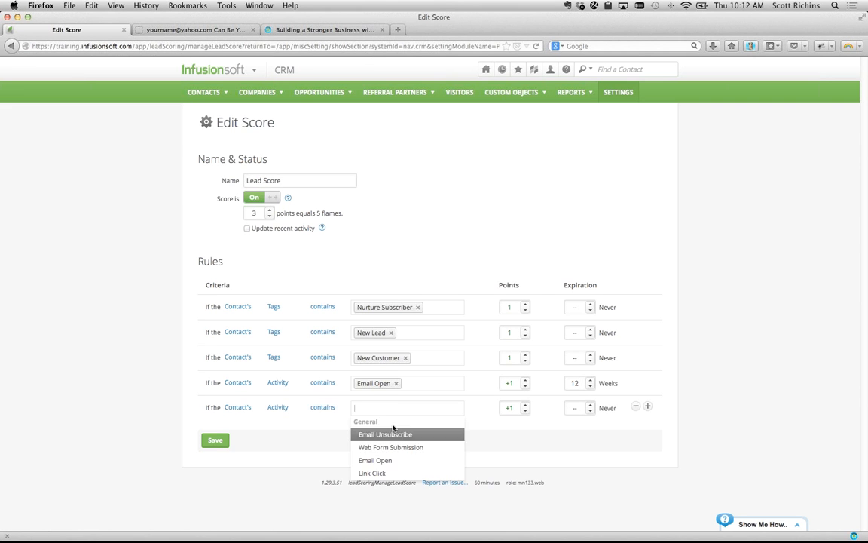
click(387, 473)
click(525, 404)
click(588, 406)
click(588, 405)
click(588, 406)
click(588, 405)
click(588, 405)
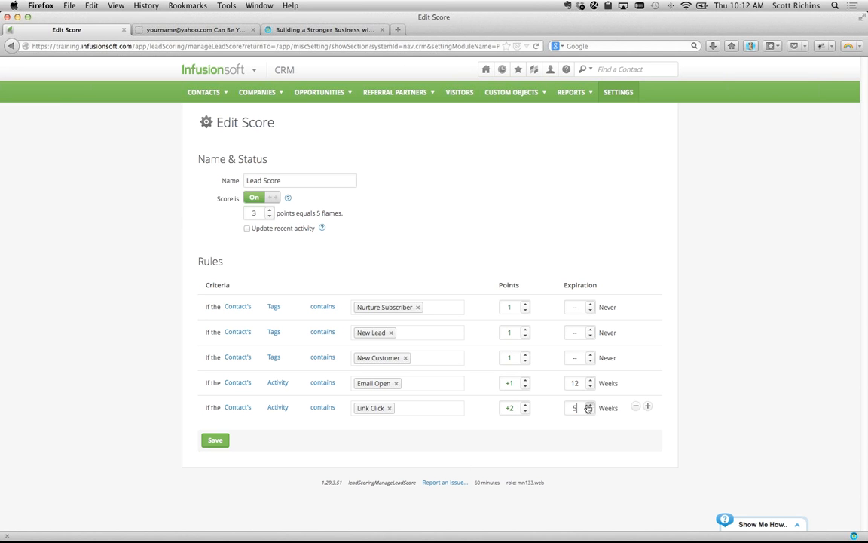
click(588, 406)
click(589, 406)
key(super+Tab)
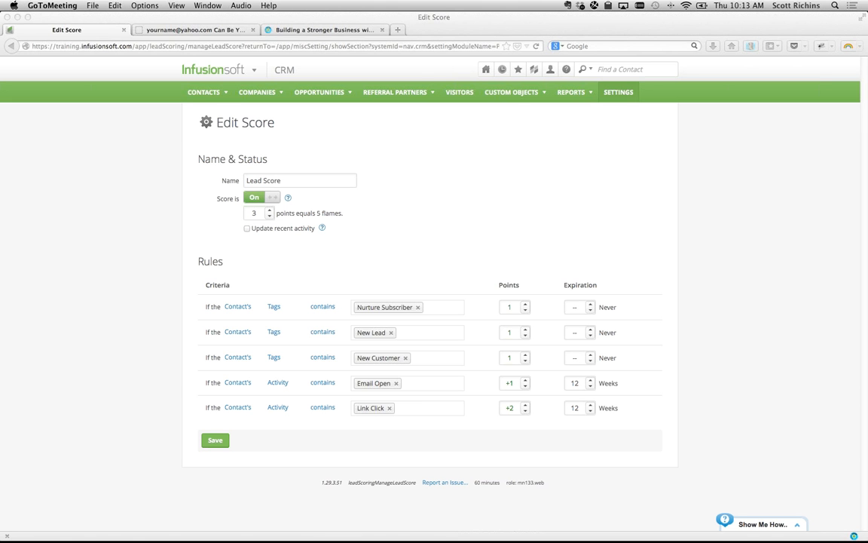
- Start a fresh Contacts search and switch to its Custom Fields criteria
click(158, 174)
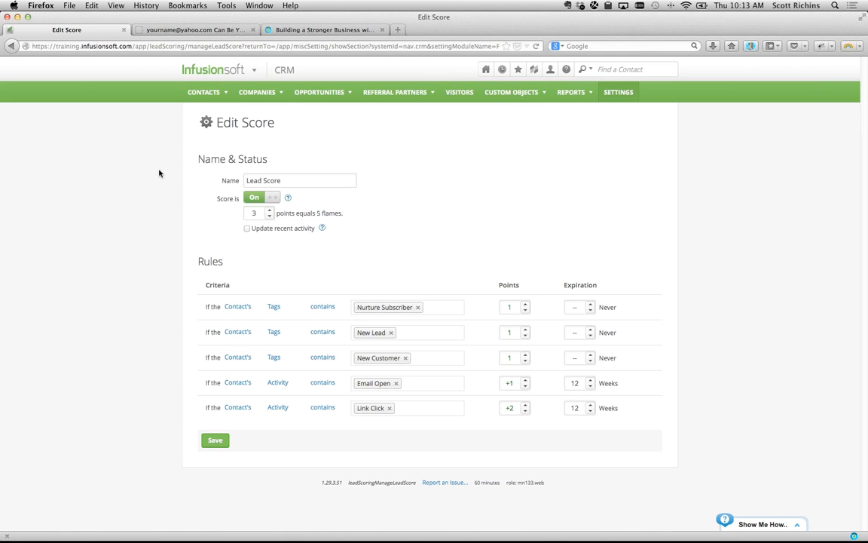
mouse_move(210, 95)
click(227, 111)
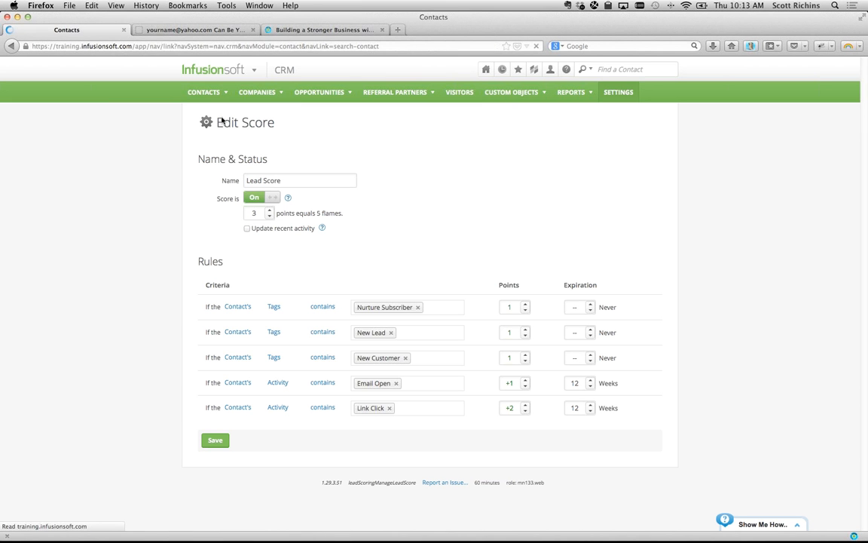
click(260, 151)
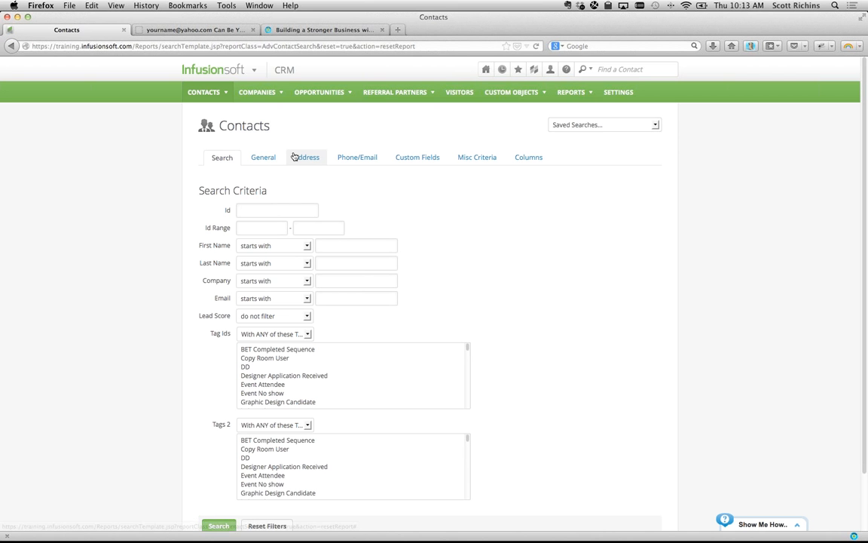
click(416, 158)
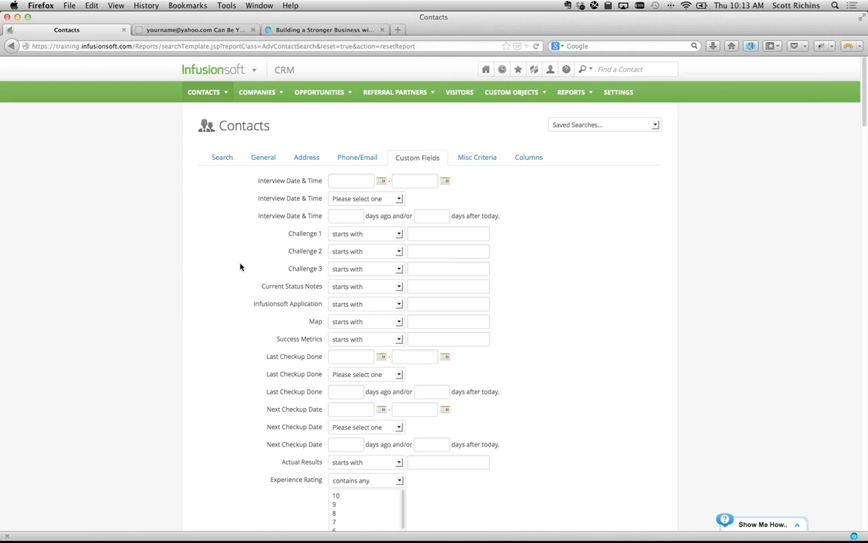
- Scroll through the custom fields and search the page for 'last a', finding no match
scroll(241, 267, down, 2)
scroll(240, 266, down, 8)
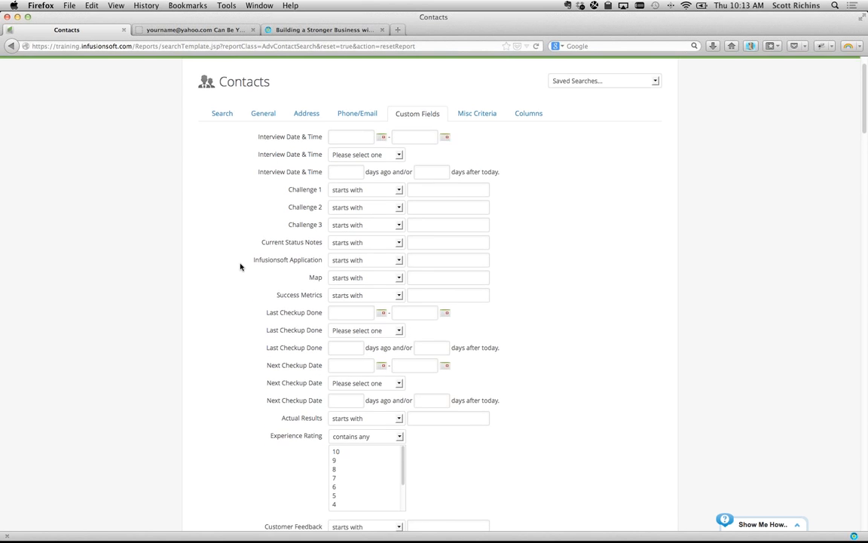
scroll(240, 266, down, 15)
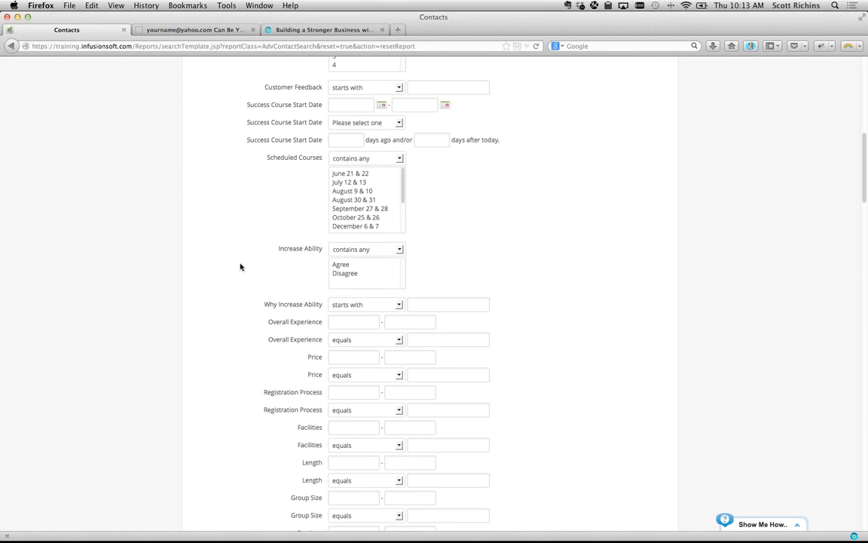
scroll(240, 265, down, 4)
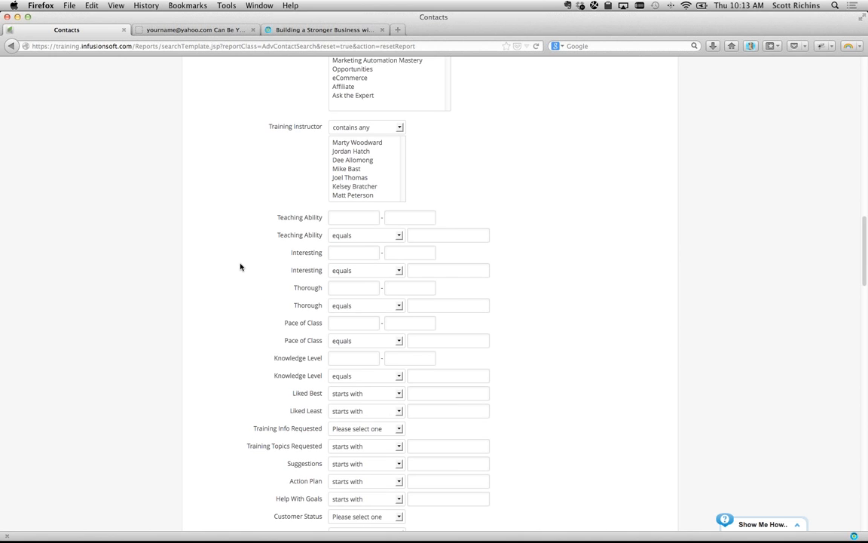
key(super+f)
text(last a)
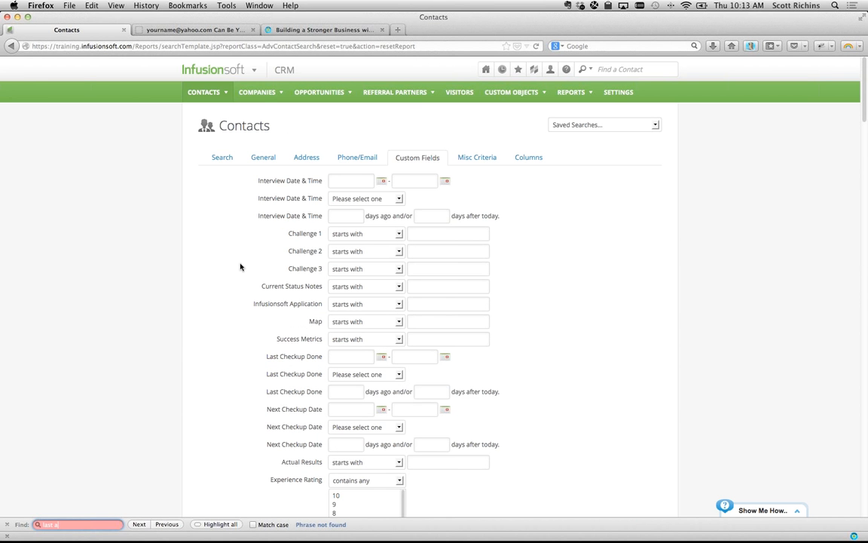
key(BackSpace)
key(BackSpace)
key(BackSpace)
key(BackSpace)
key(BackSpace)
key(BackSpace)
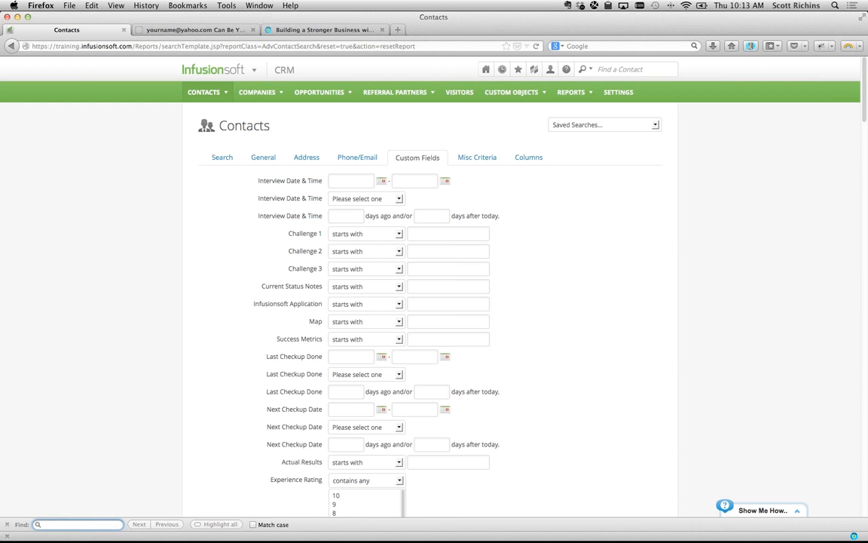
key(super+Tab)
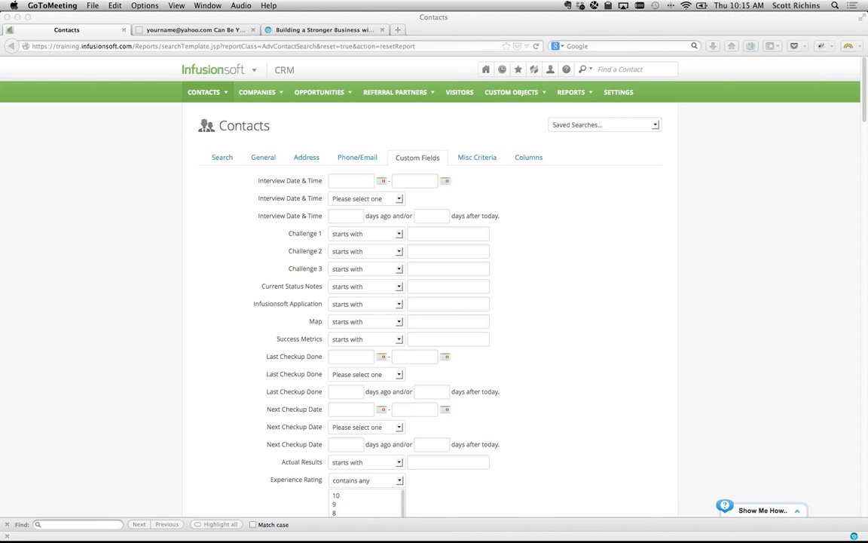
click(214, 70)
- Open the Re-engagement Campaign in Campaign Builder and inspect its Untitled Sequence
click(373, 120)
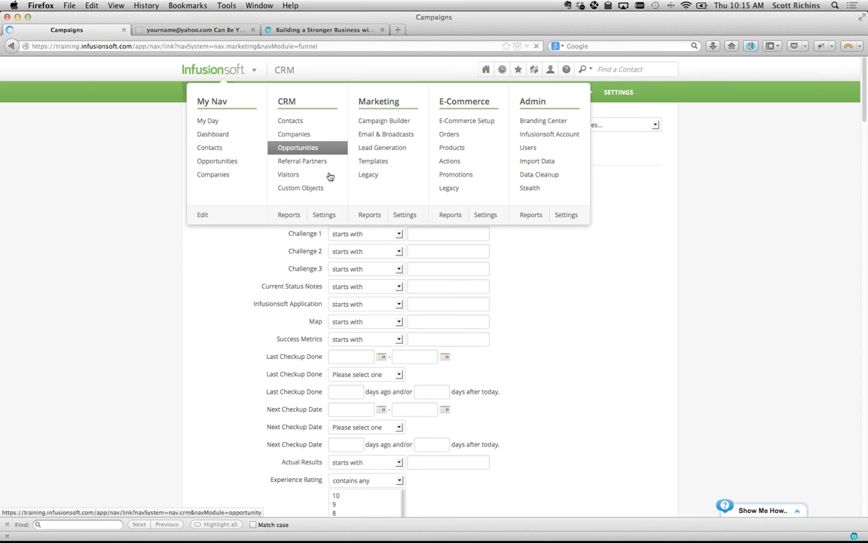
click(285, 236)
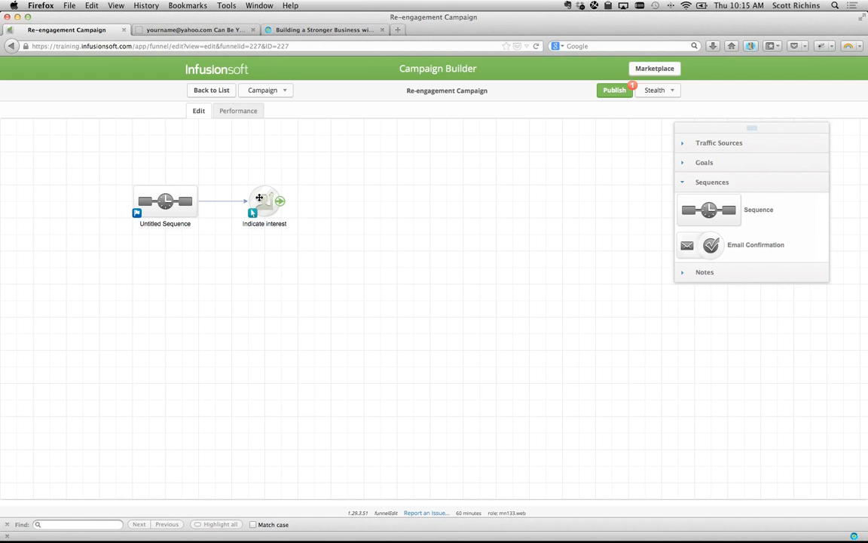
double_click(172, 198)
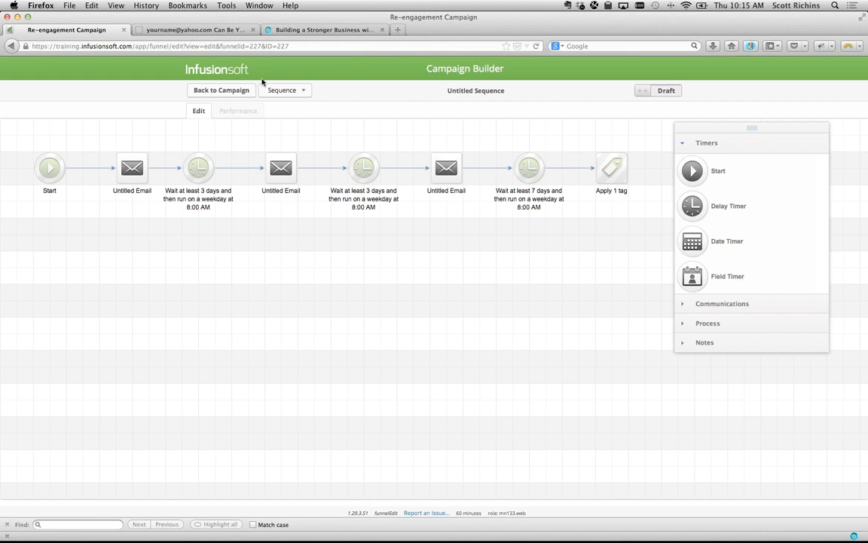
click(218, 88)
- Review the Indicate interest goal's settings and save them
mouse_move(267, 200)
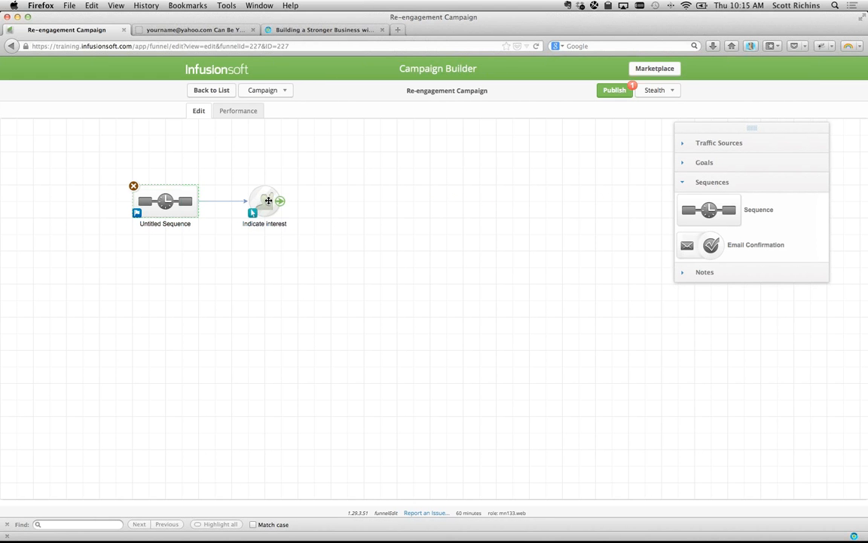
click(690, 163)
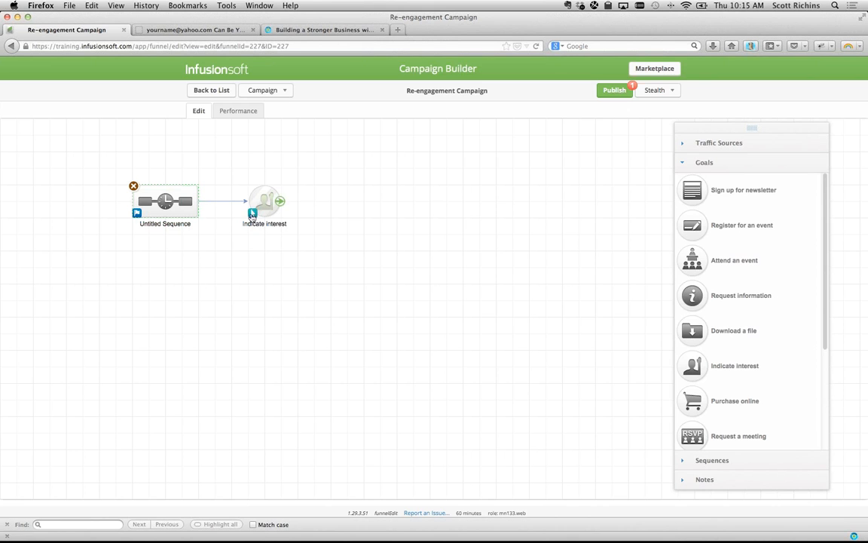
double_click(252, 215)
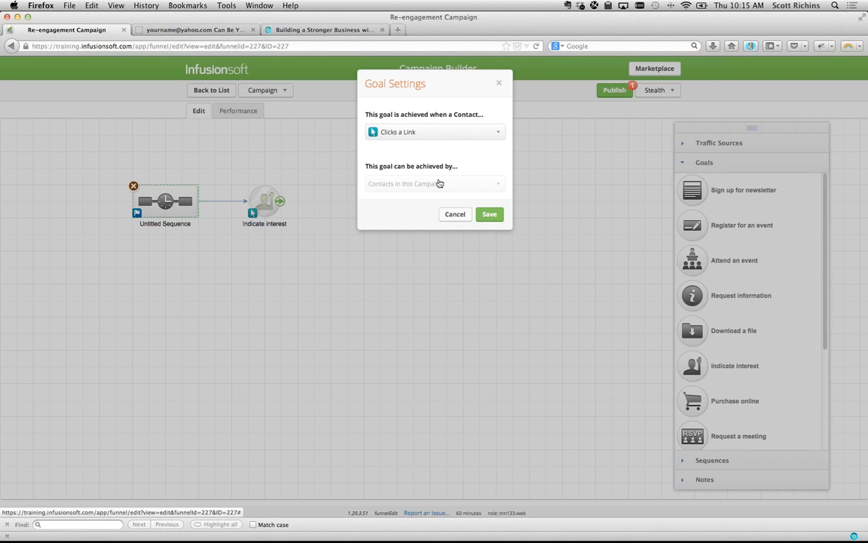
click(490, 215)
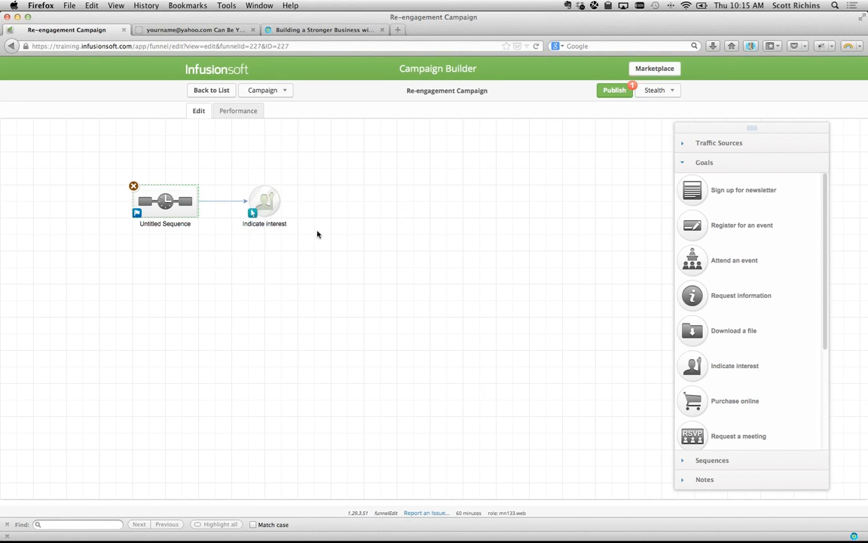
double_click(263, 203)
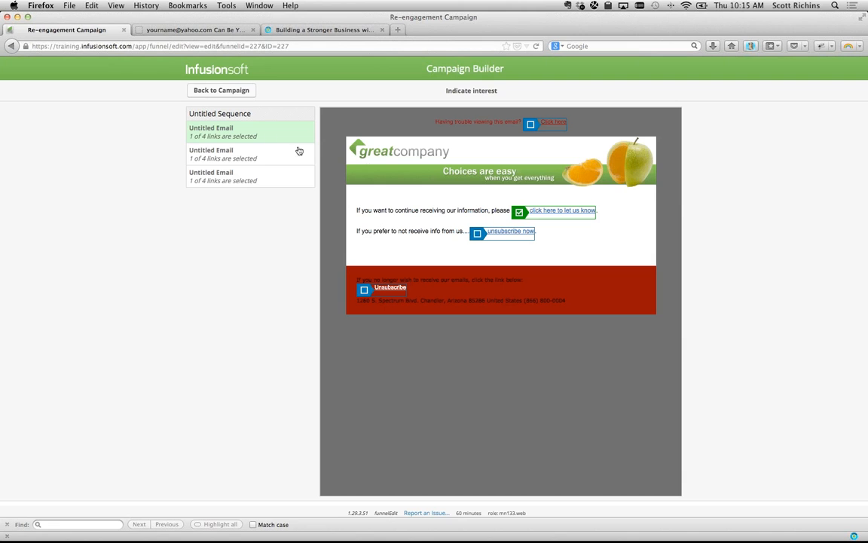
- Preview the triggering link in each of the three Untitled Emails
click(241, 162)
click(242, 181)
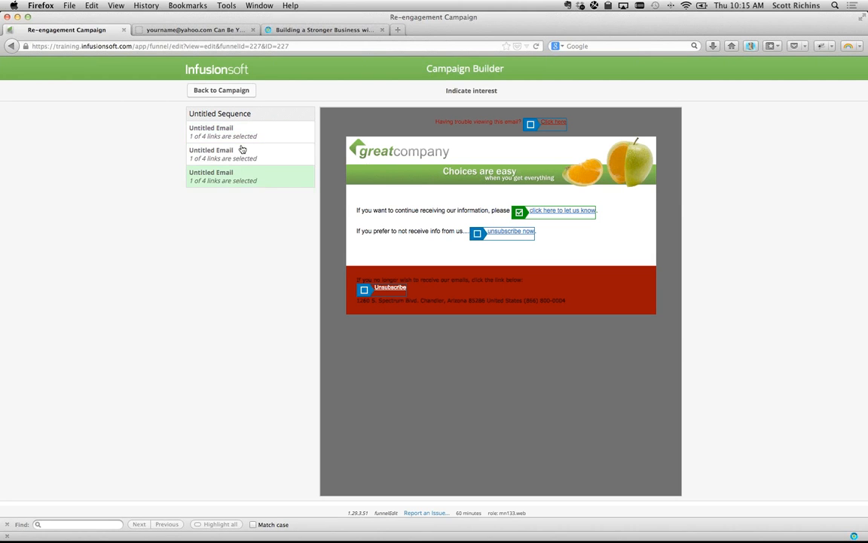
click(242, 136)
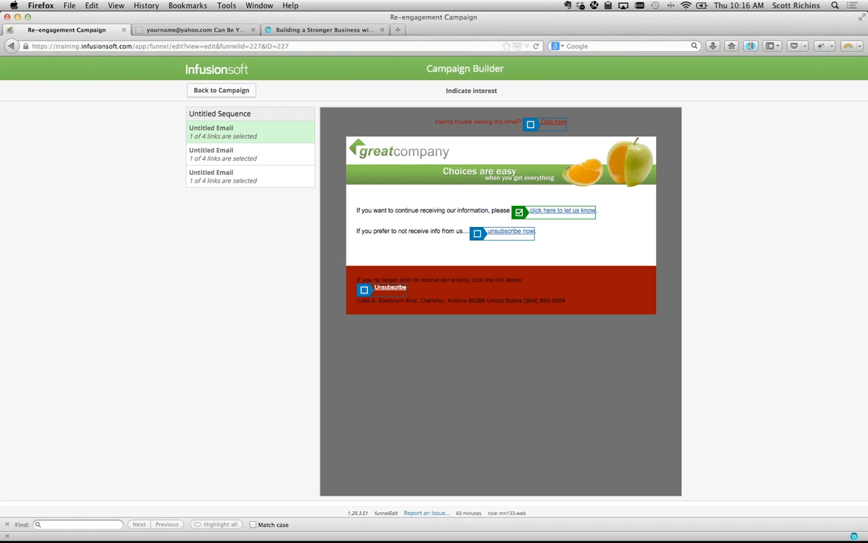
key(super+Tab)
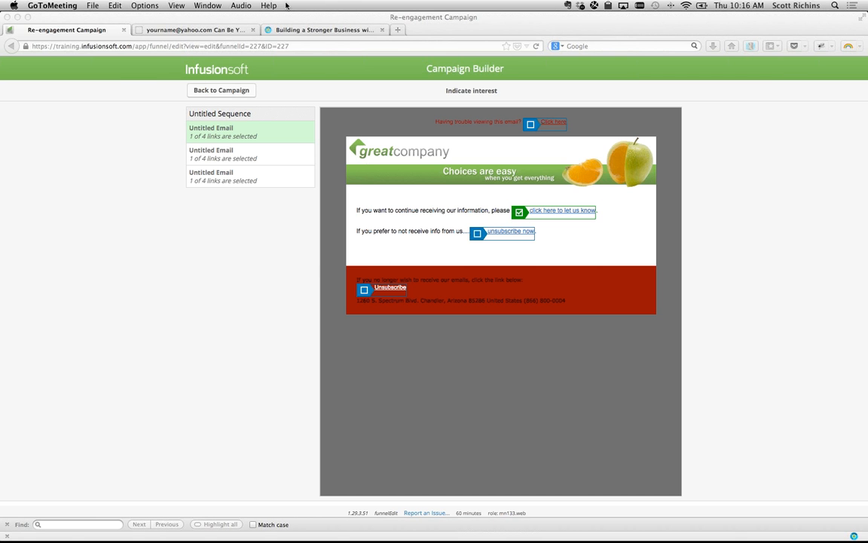
click(308, 29)
- Return from the Building a Stronger Business webinar page to the Mastermind Archive list
click(213, 27)
click(270, 28)
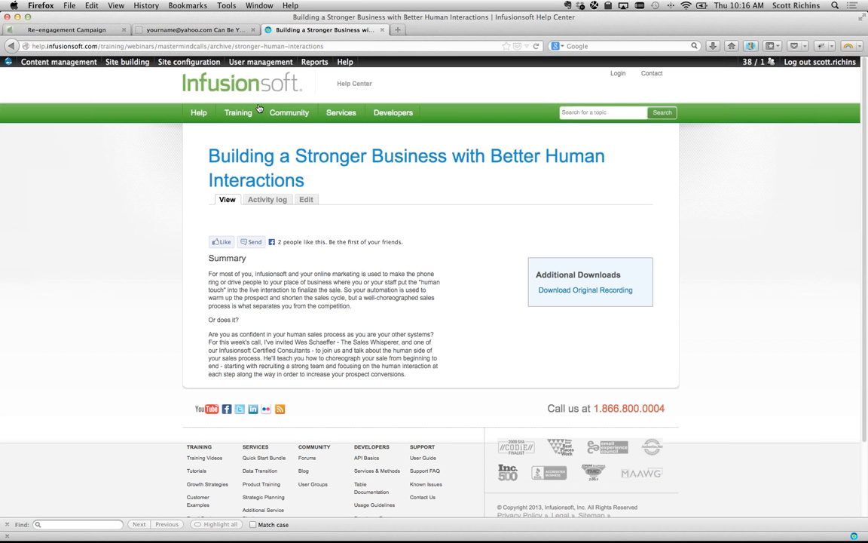
click(10, 46)
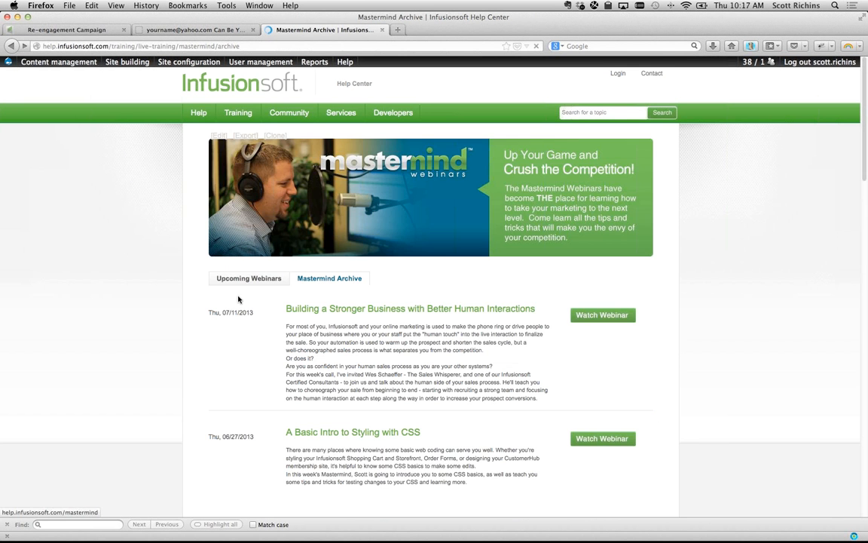
click(250, 278)
click(328, 273)
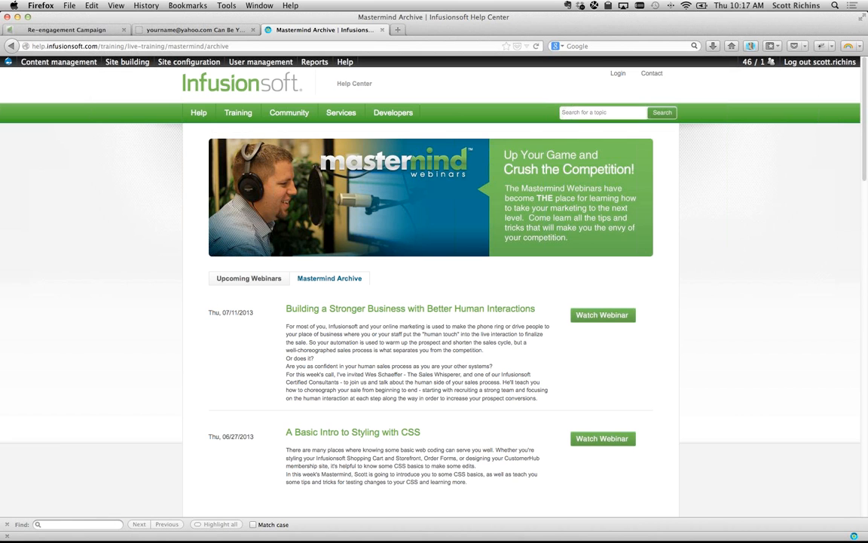
key(super+Tab)
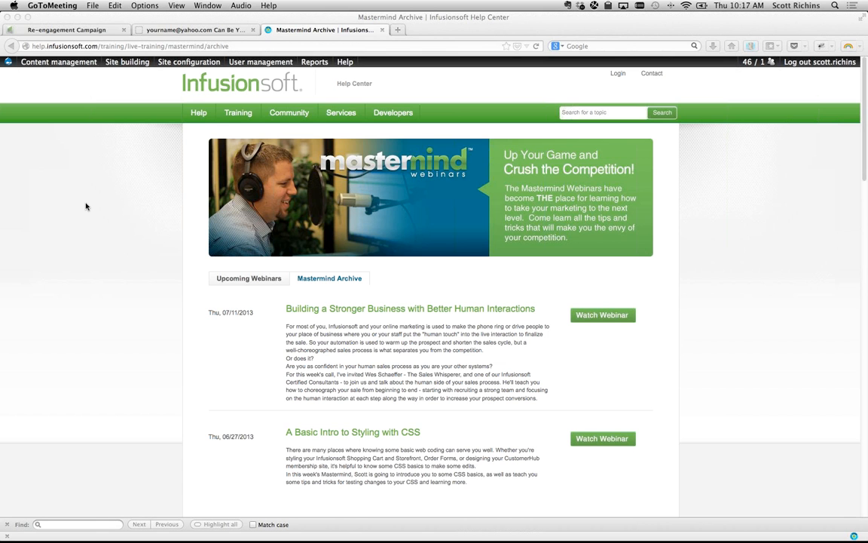
key(super+Tab)
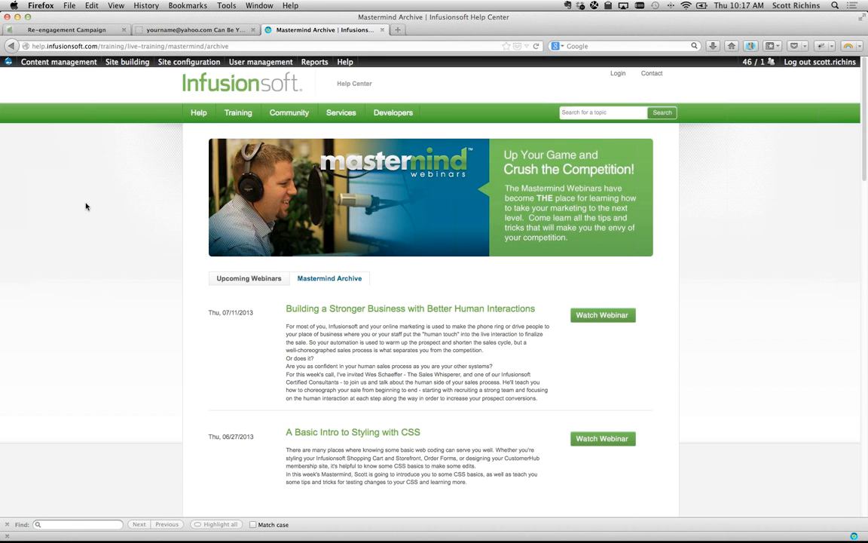
key(super+t)
- Load facebook.com/infusionsoftmastermind to show the Infusionsoft Mastermind Webinars page
text(faceboo)
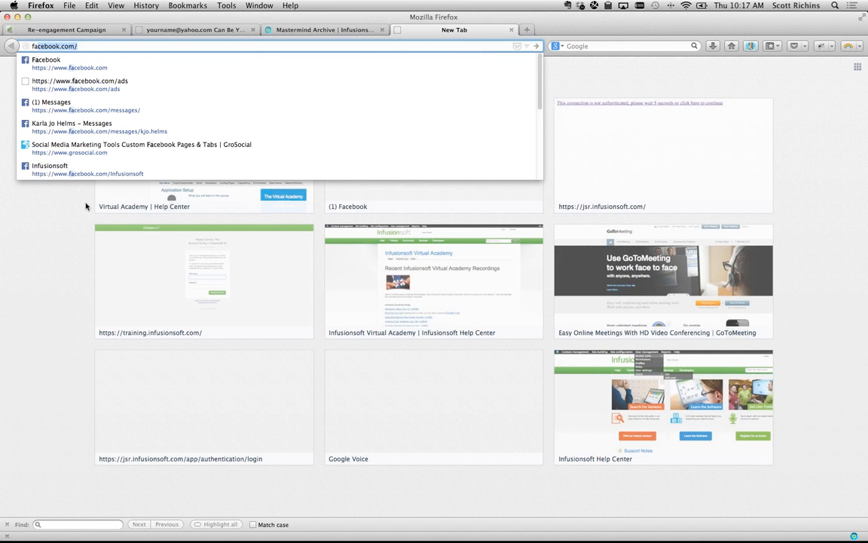
text(k.com/)
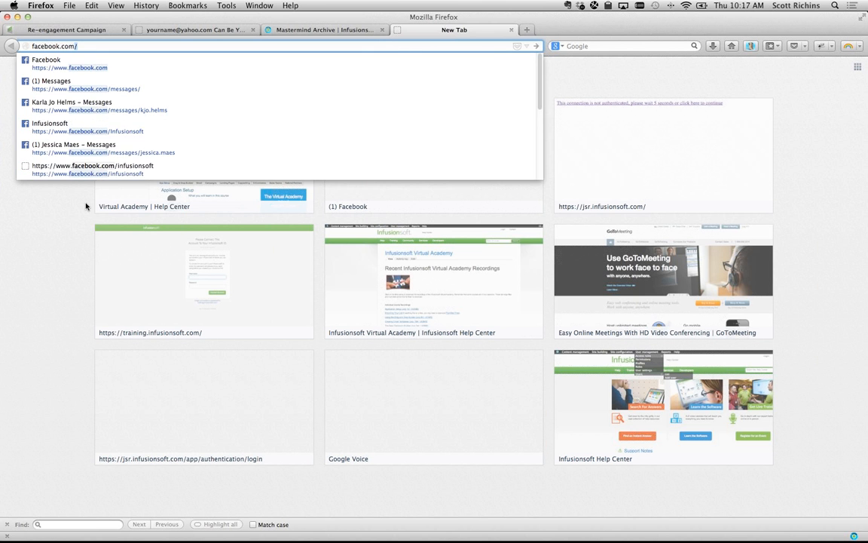
key(Return)
text(infusionsoft)
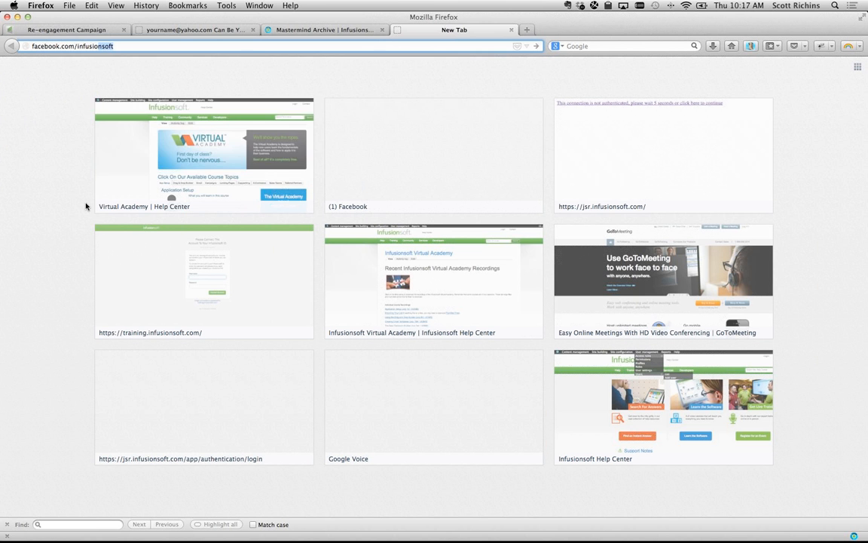
text(mastermind)
key(Return)
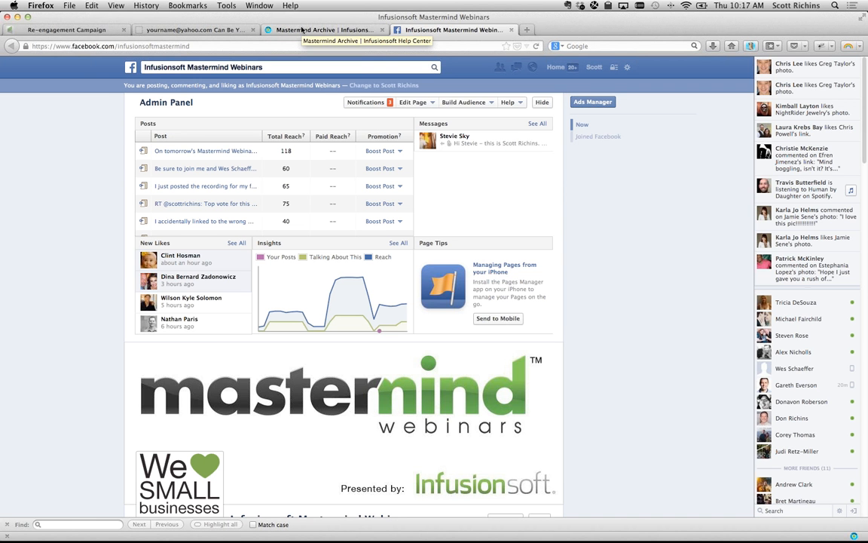
- Return Firefox to the Mastermind Archive page listing the 07/11/2013 and 06/27/2013 webinars
click(301, 30)
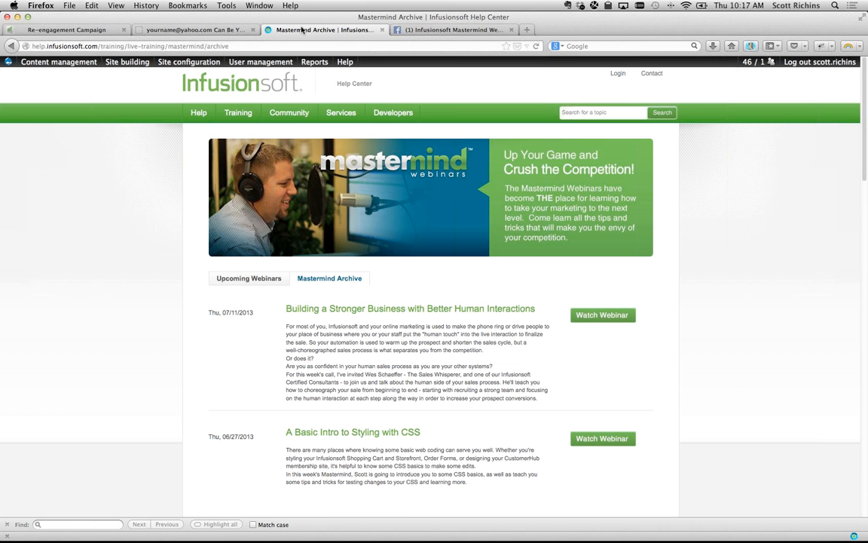
key(super+Tab)
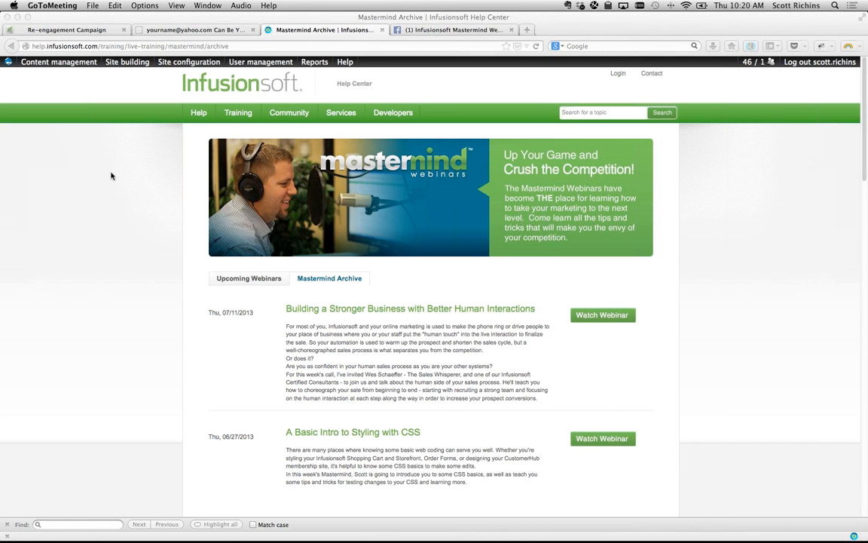
click(69, 216)
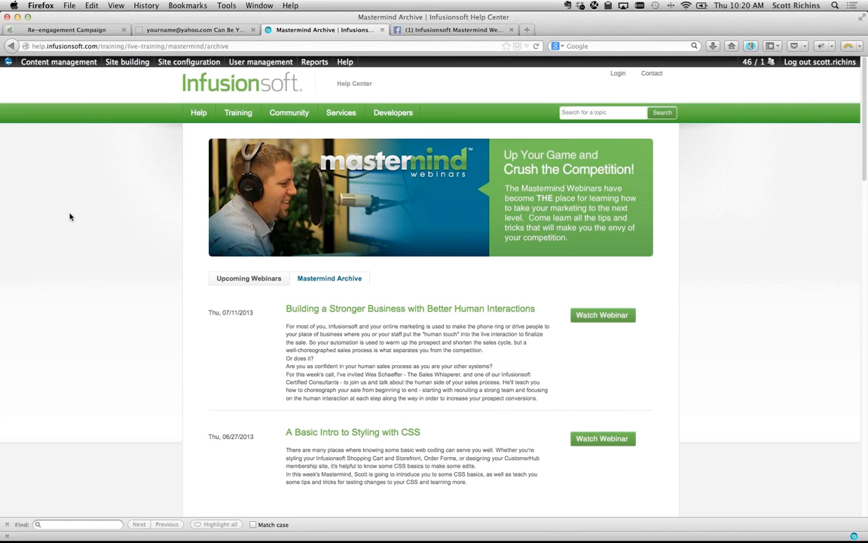
- Go from the Re-engagement Campaign to Marketing > Reports and open Email Status Search
click(101, 30)
click(234, 86)
click(226, 92)
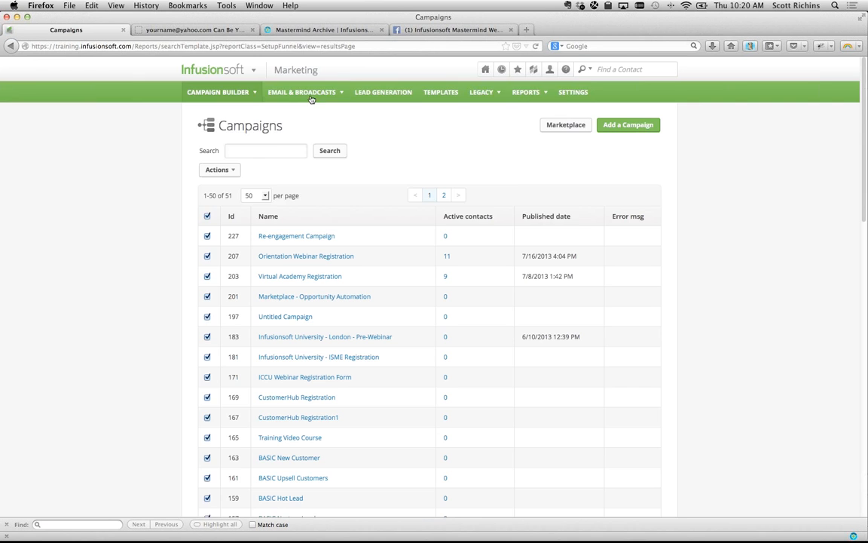
mouse_move(252, 71)
click(369, 215)
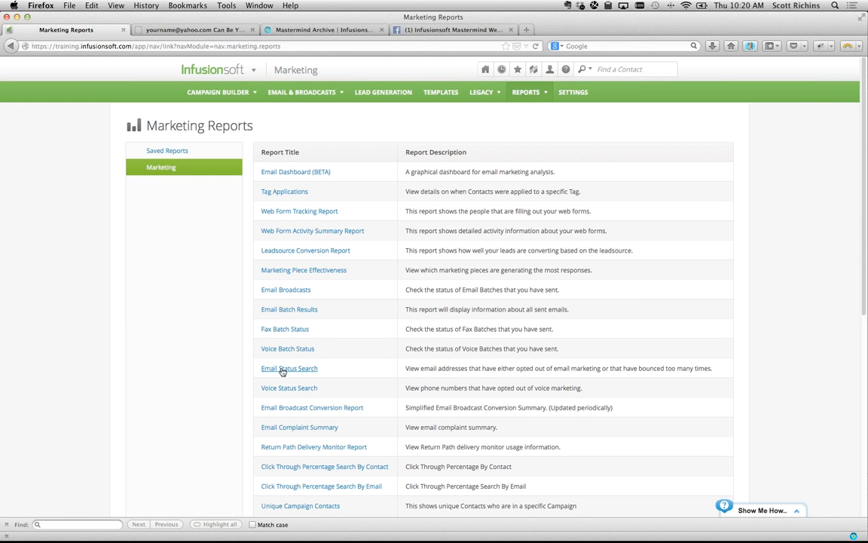
click(285, 368)
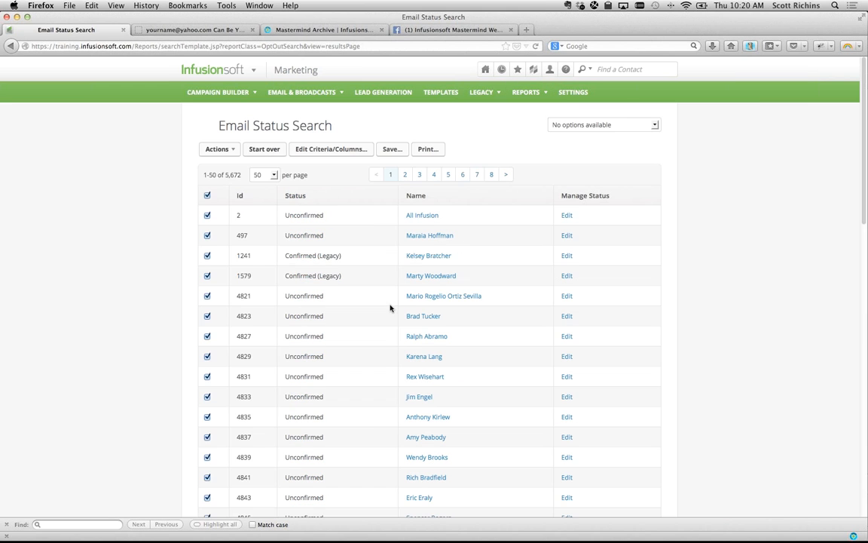
- Check the Actions menu for the 5,672 email records without choosing anything
click(233, 149)
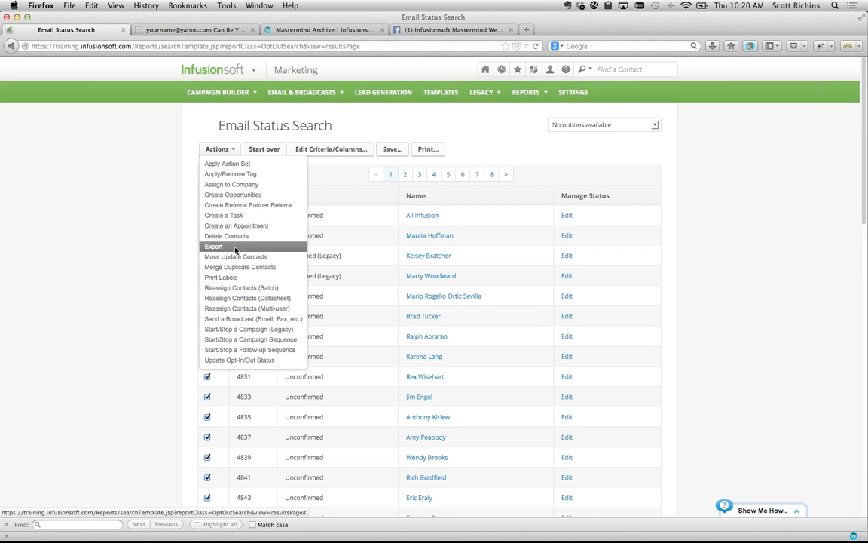
click(120, 220)
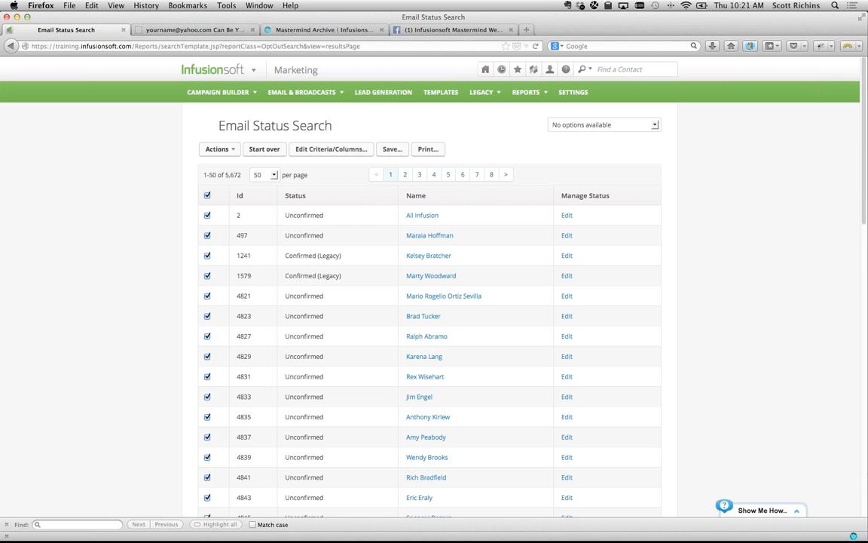
key(super+Tab)
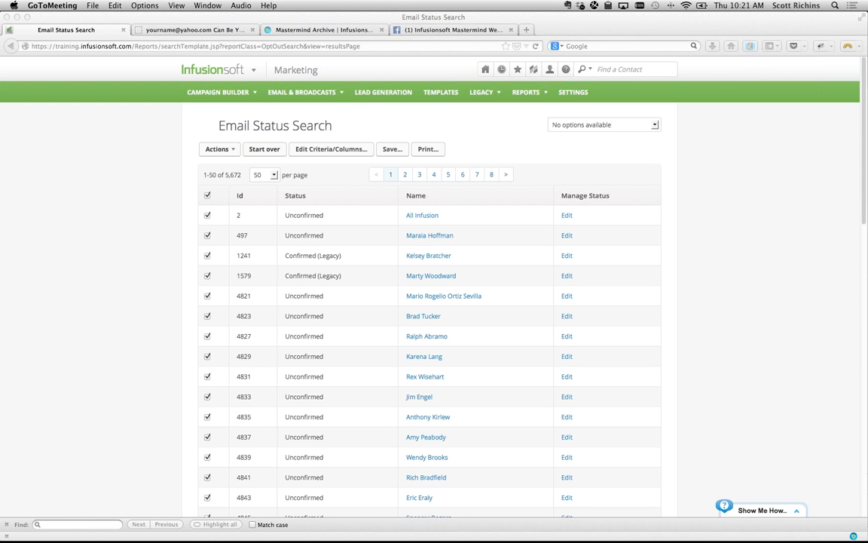
click(66, 181)
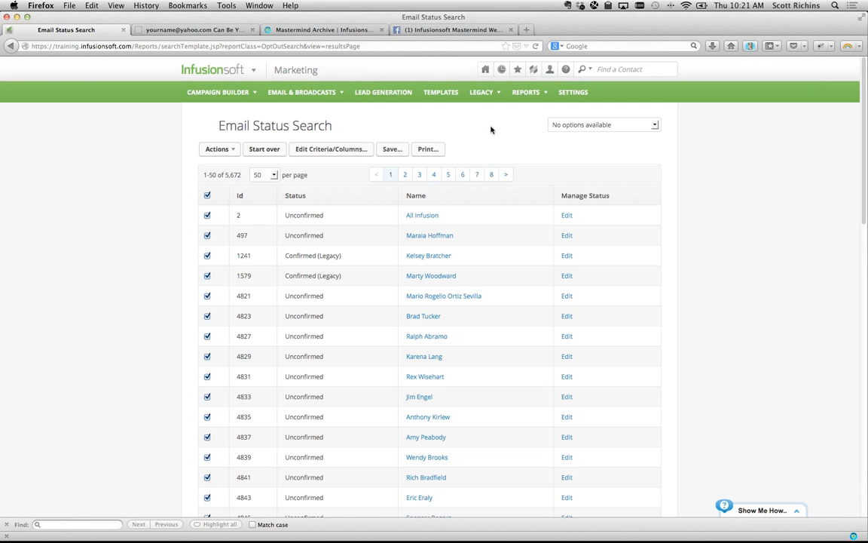
- Search for the contact by their email address and open the matching record
click(605, 70)
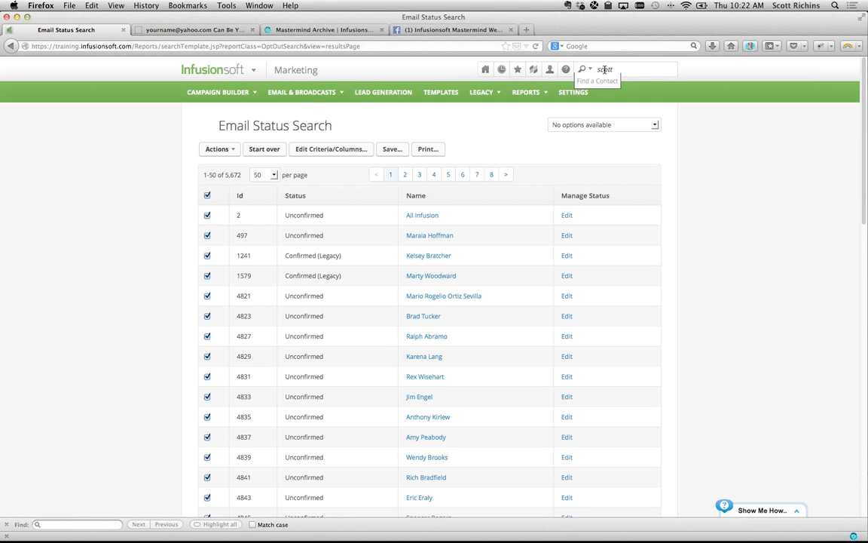
key(Return)
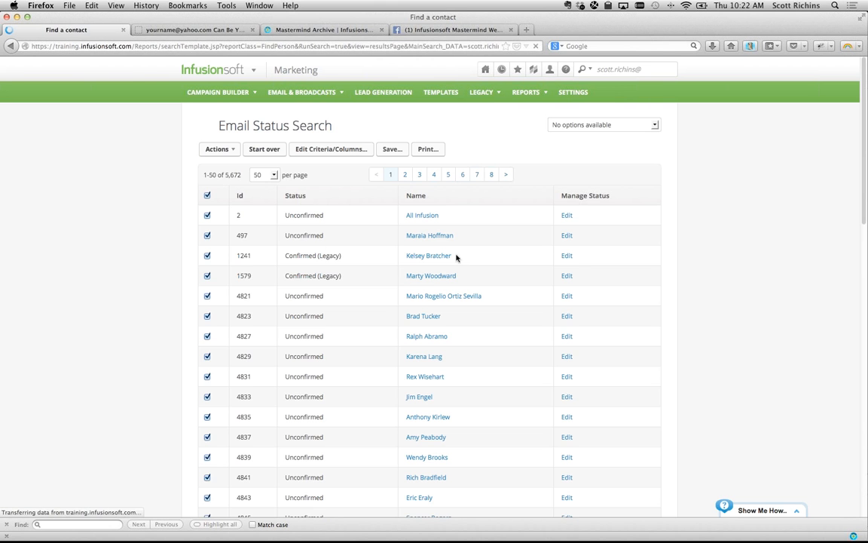
click(260, 312)
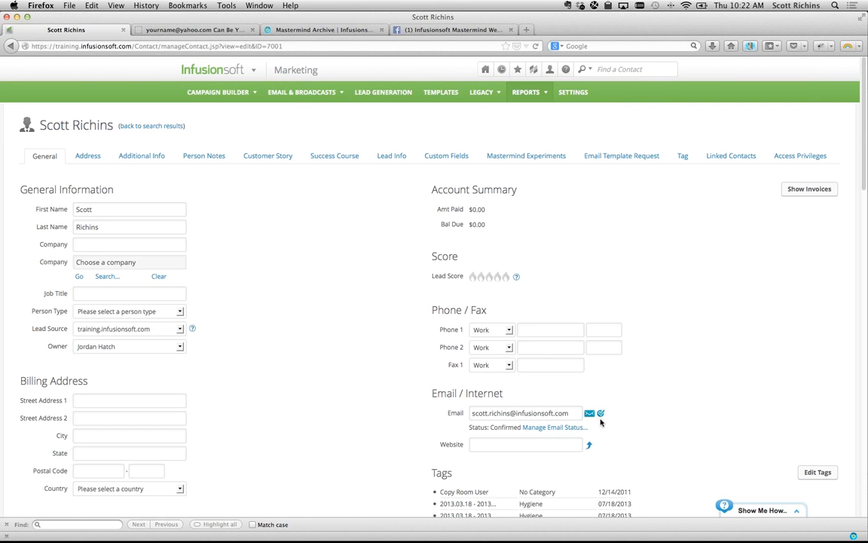
- Show the address's status history with its Unconfirmed (2011) and Confirmed (Legacy) (2012) entries
click(561, 427)
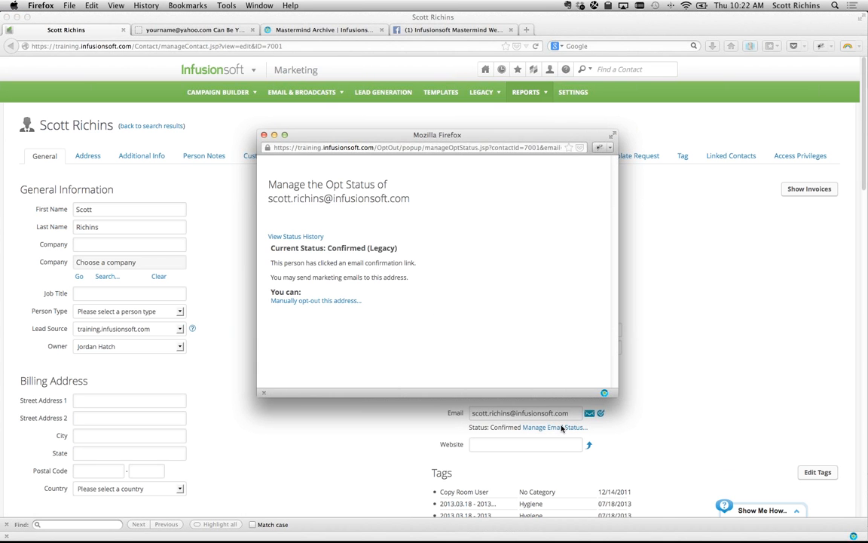
click(301, 236)
drag(348, 238, 538, 299)
click(565, 342)
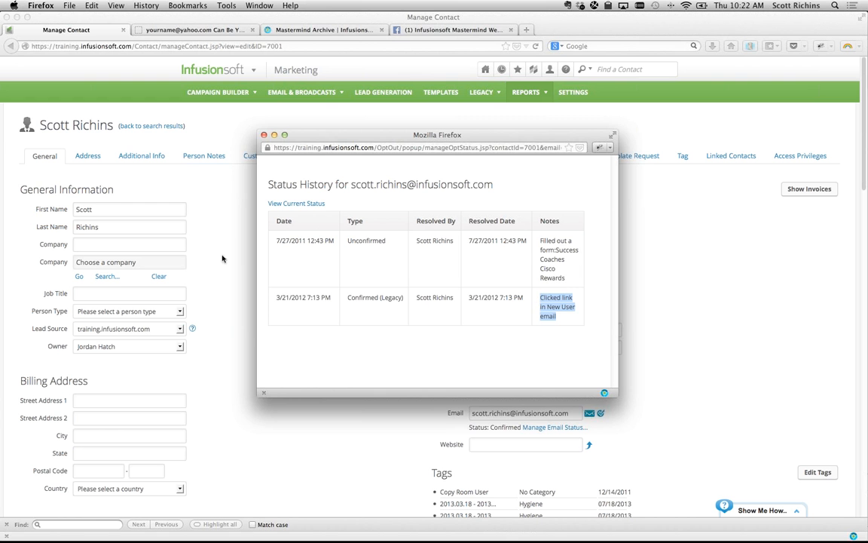
key(super+Tab)
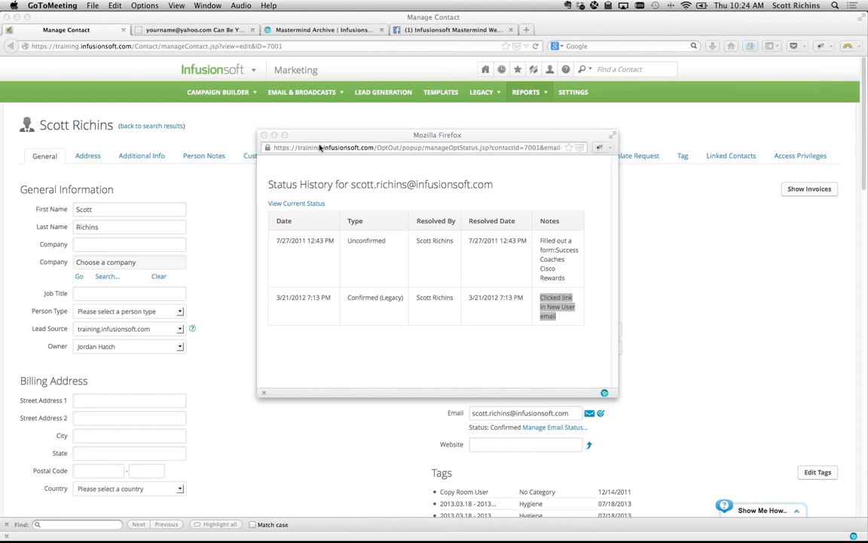
click(263, 134)
click(290, 126)
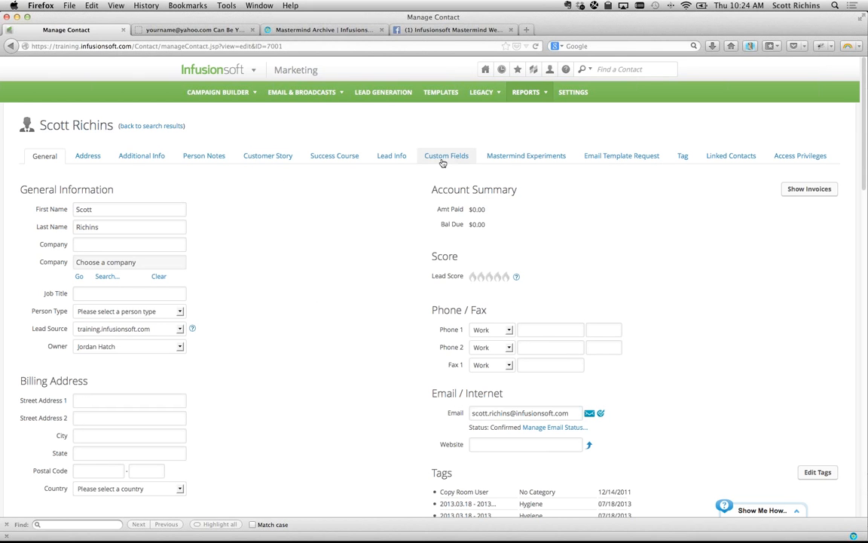
click(609, 67)
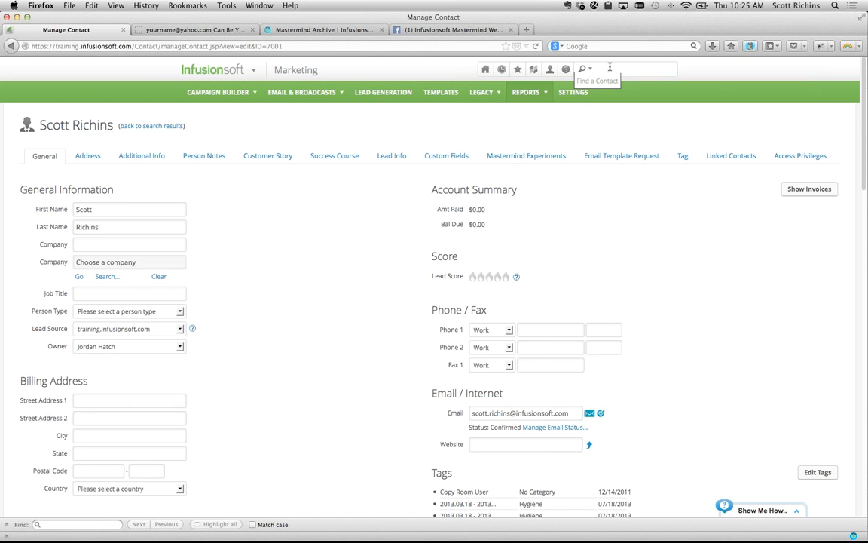
key(BackSpace)
key(BackSpace)
key(BackSpace)
key(BackSpace)
drag(600, 69, 626, 68)
click(638, 69)
drag(632, 69, 558, 69)
key(super+c)
click(599, 67)
click(657, 68)
key(Return)
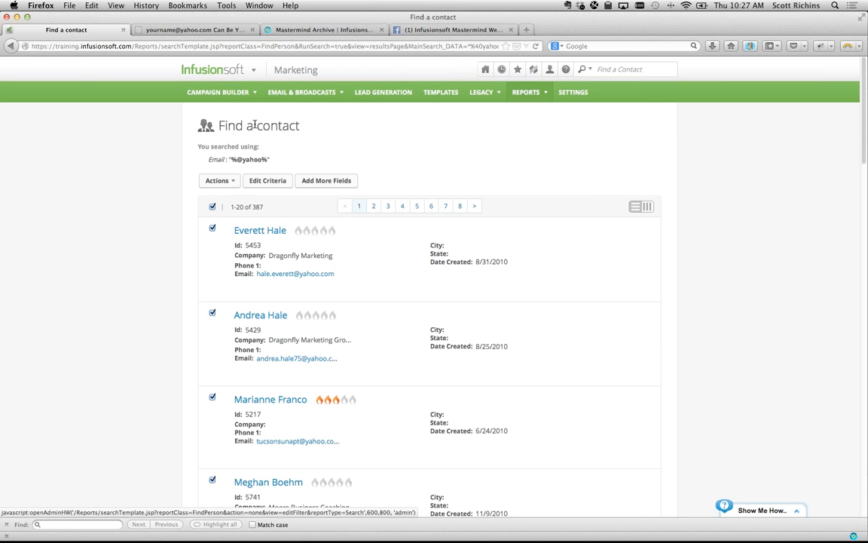
right_click(13, 48)
click(62, 278)
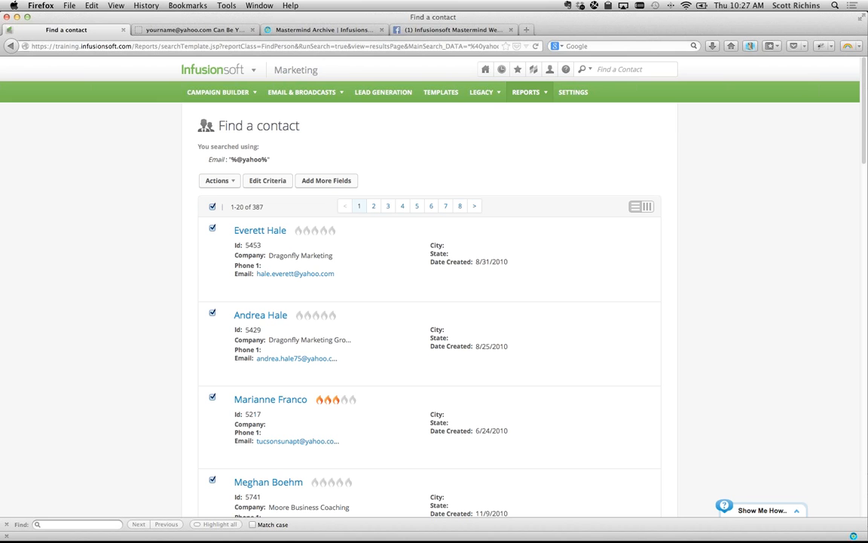
key(super+Tab)
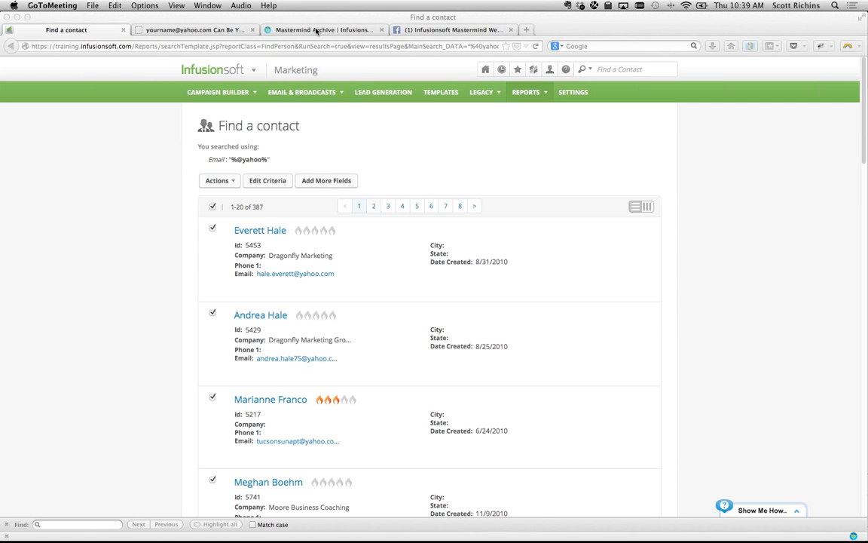
- Go back to the Manage Contact record for contact ID 7001, then start a new browser tab
click(11, 46)
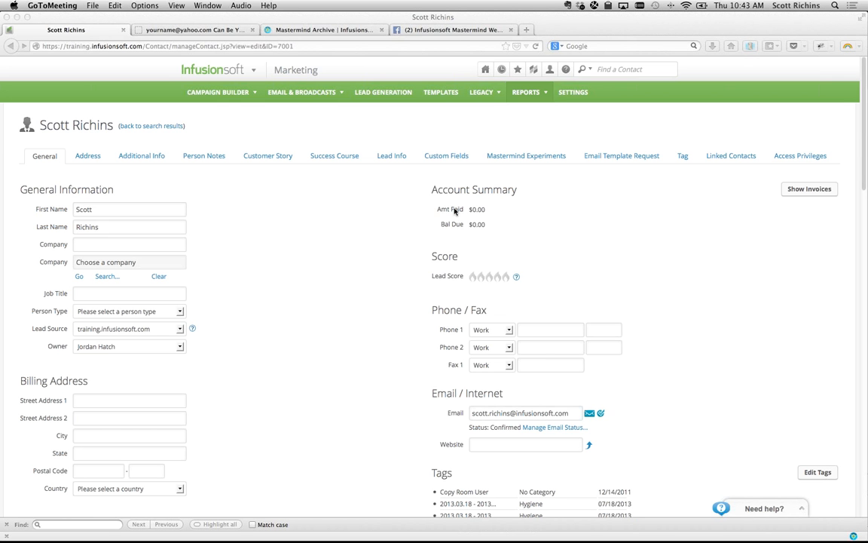
click(526, 30)
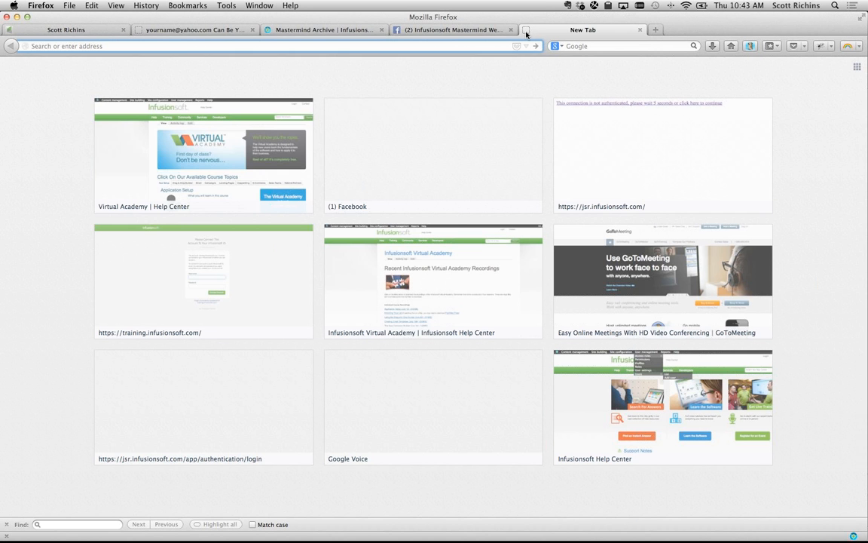
- Search twitter.com/search for #ismastermind and open the top tweet's pic.twitter.com photo
text(twitter.com/)
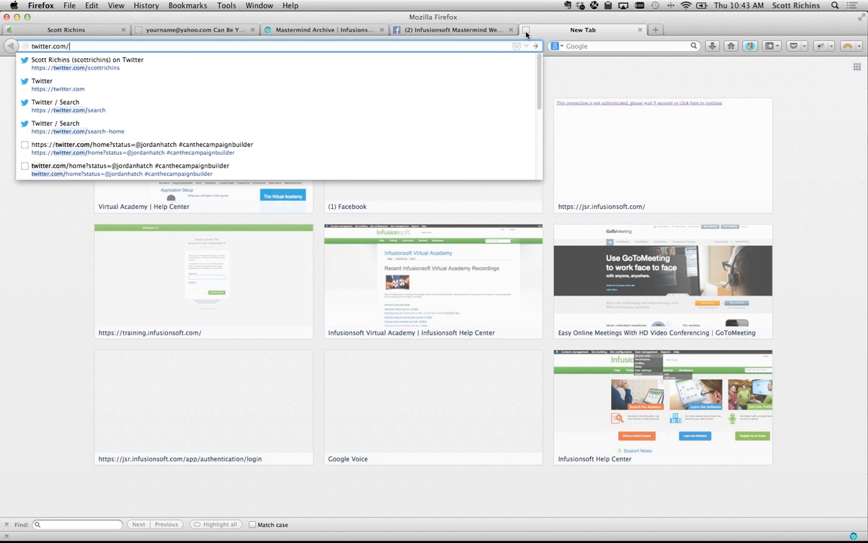
text(search)
key(Return)
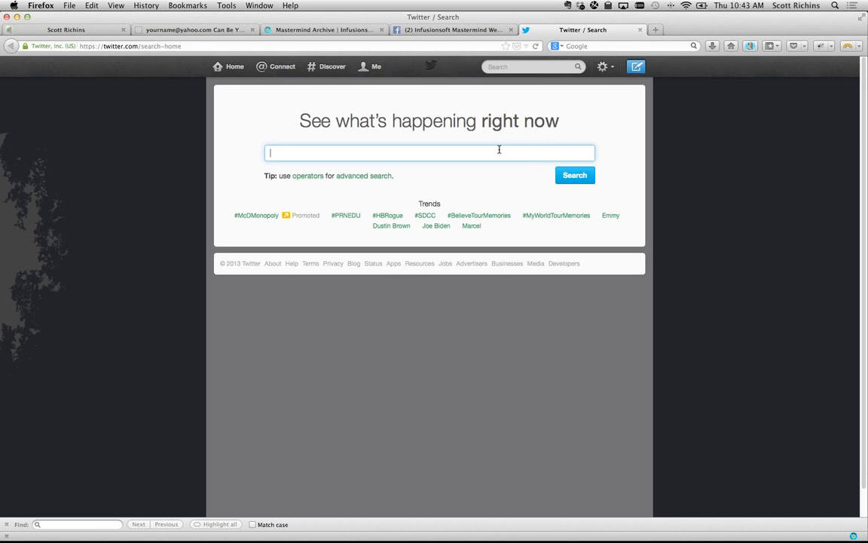
text(#ismastermind)
key(Return)
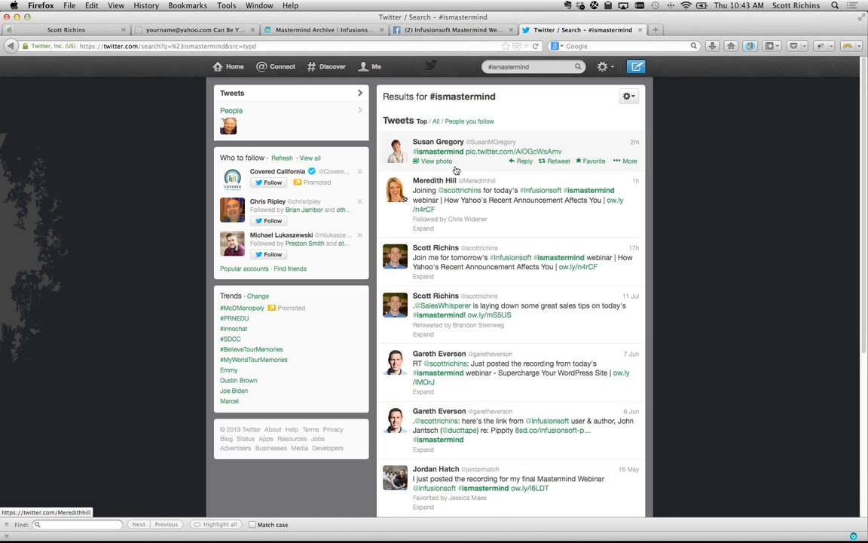
click(497, 151)
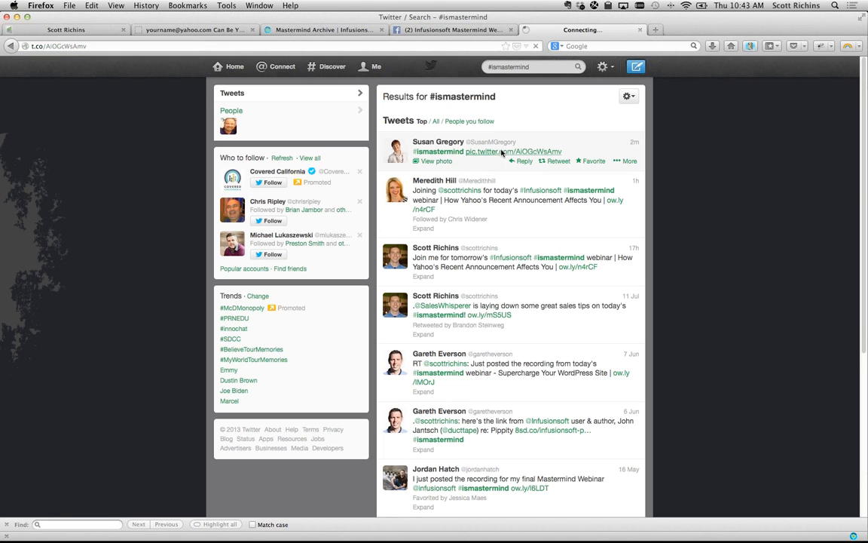